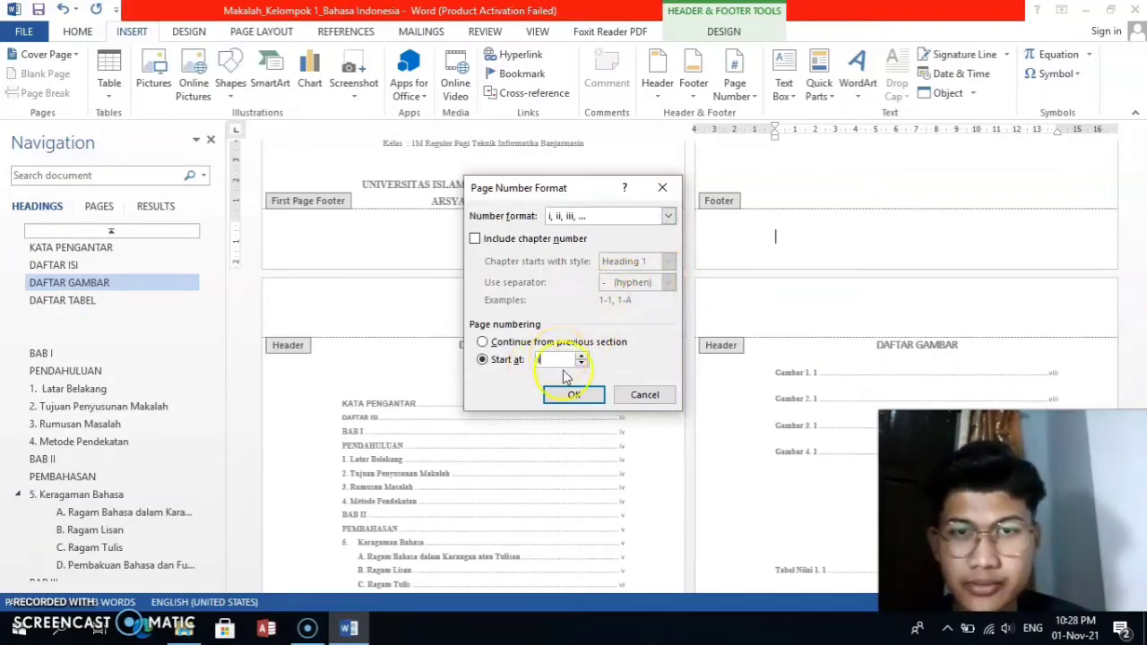
# Apply the i, ii, iii page number format starting at i and insert Plain Number 2 page numbers at the bottom of the pages.
pyautogui.click(572, 395)
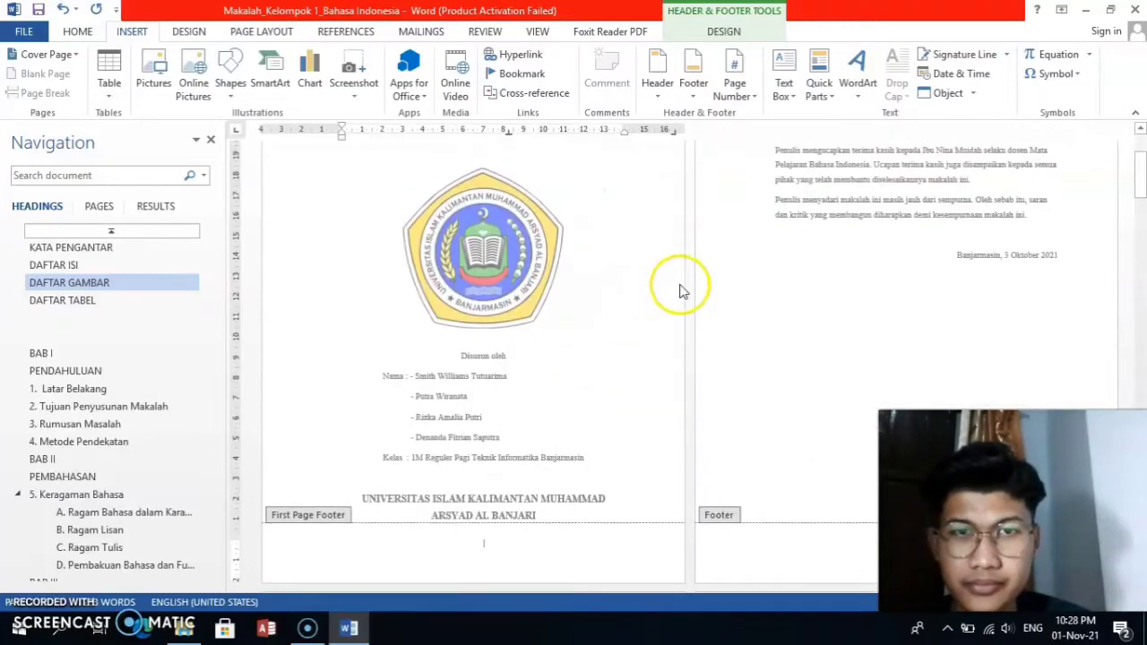
pyautogui.scroll(-1, 739, 314)
pyautogui.scroll(-2, 816, 385)
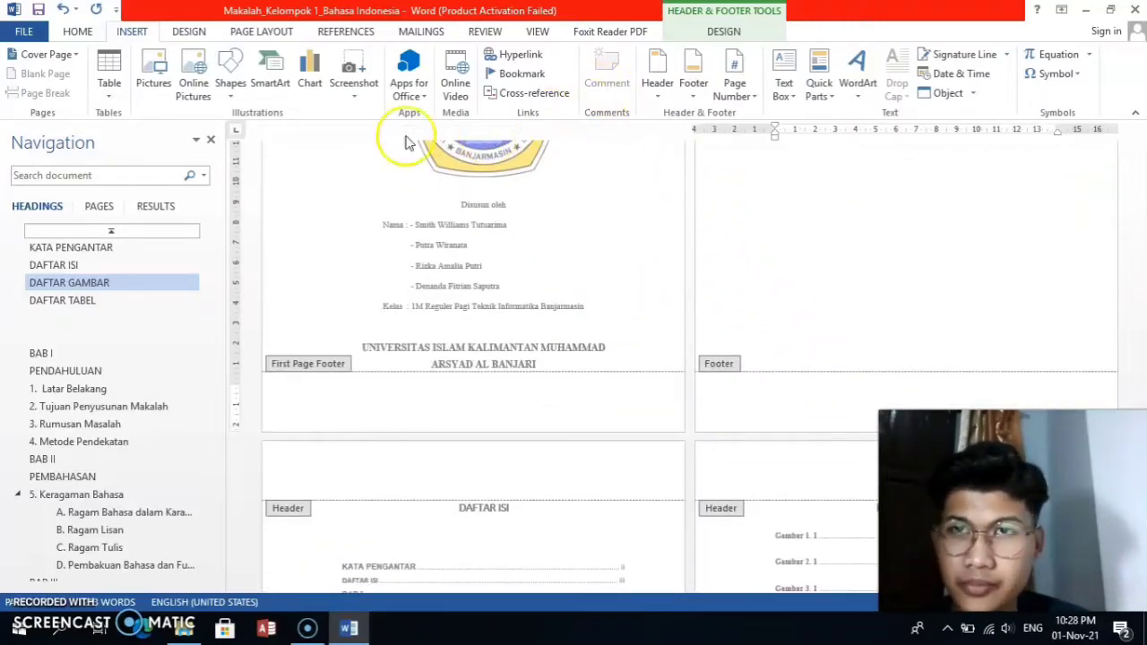
pyautogui.click(735, 88)
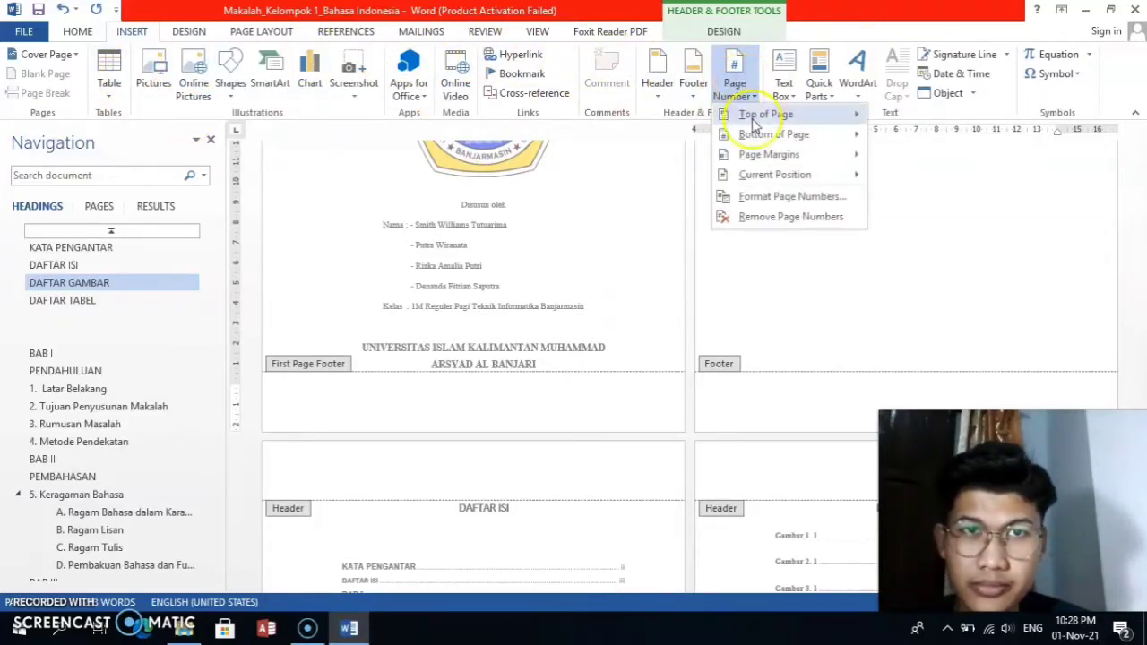
pyautogui.moveTo(774, 139)
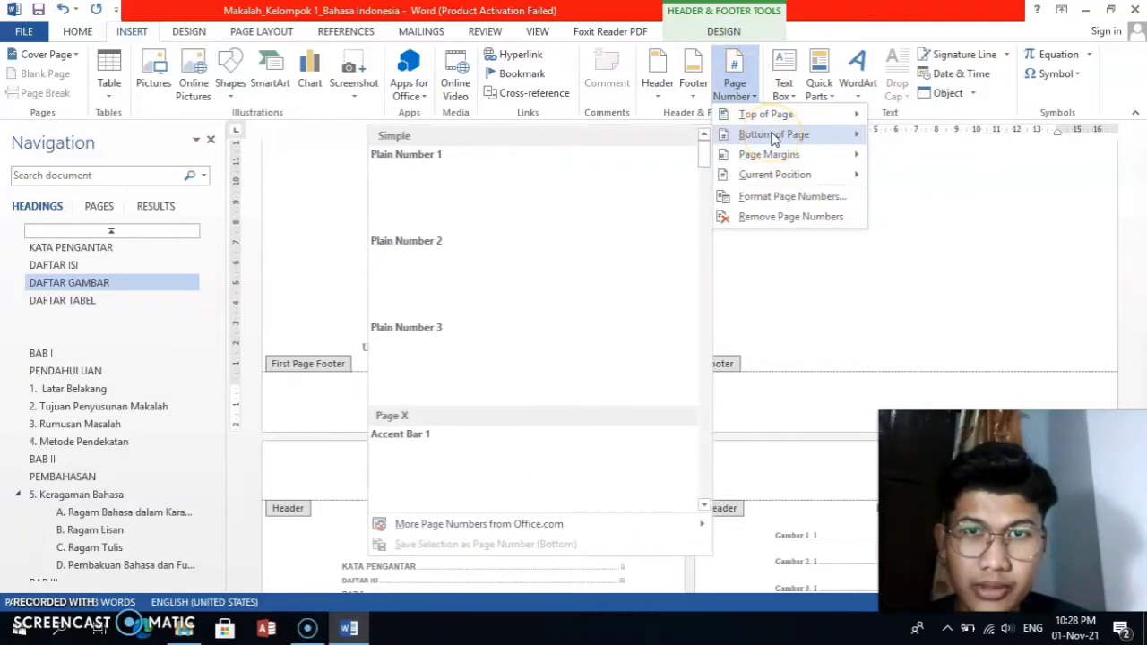
pyautogui.click(553, 270)
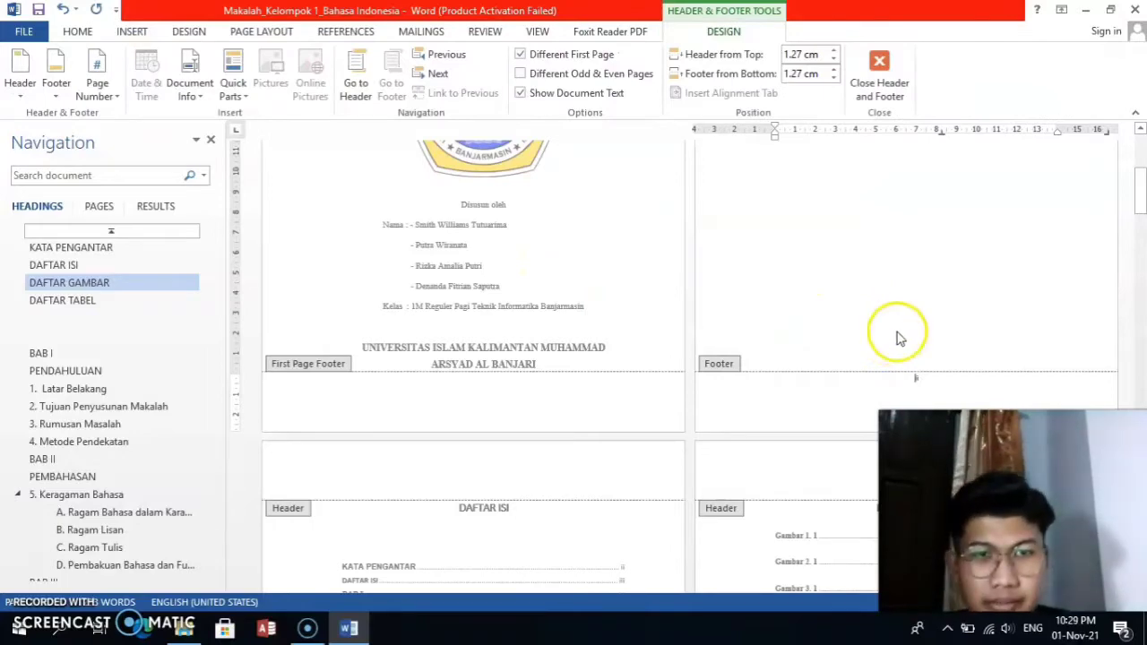
pyautogui.doubleClick(948, 296)
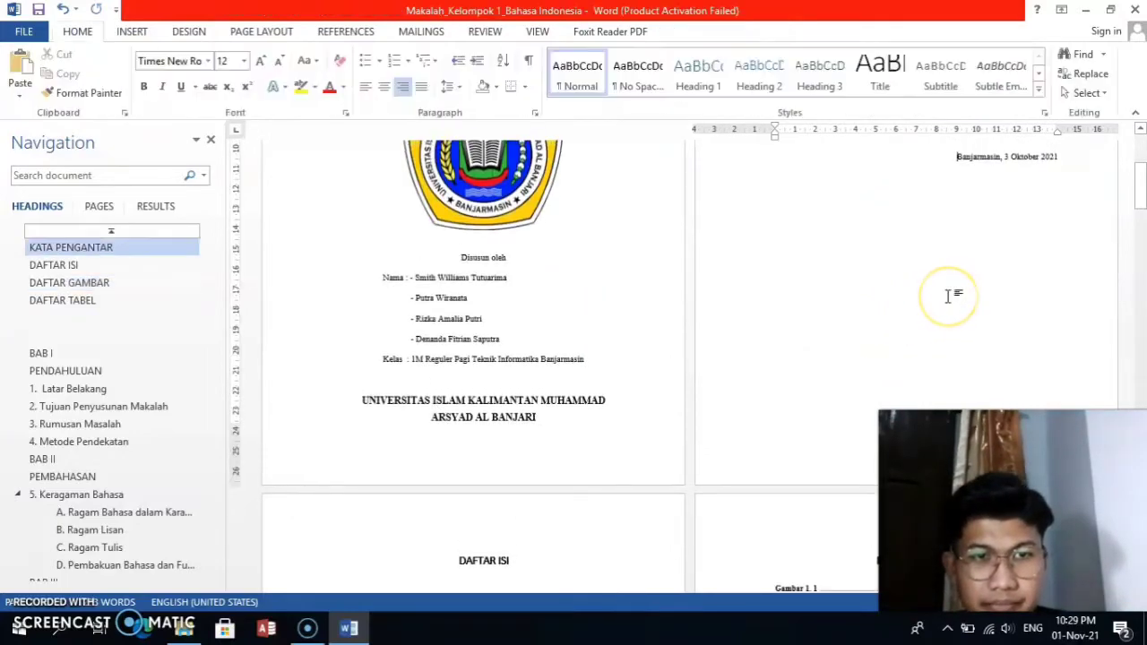
# Review the page numbers in the footers from the cover page through the BAB I and BAB II pages.
pyautogui.scroll(4, 948, 296)
pyautogui.scroll(-5, 948, 297)
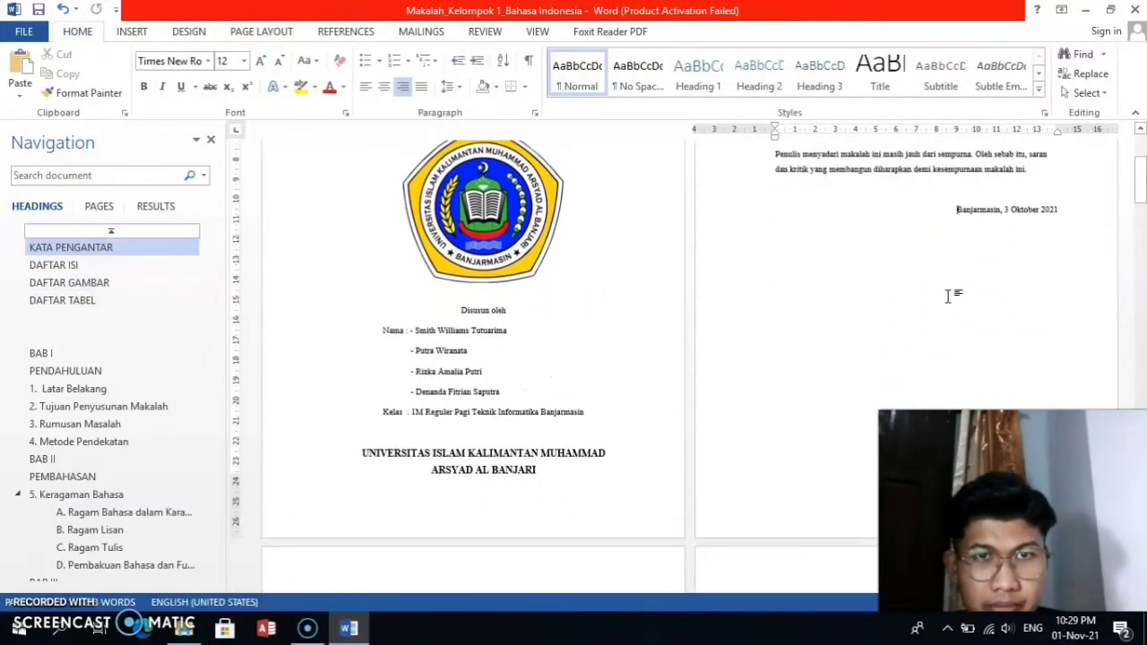
pyautogui.scroll(-8, 948, 297)
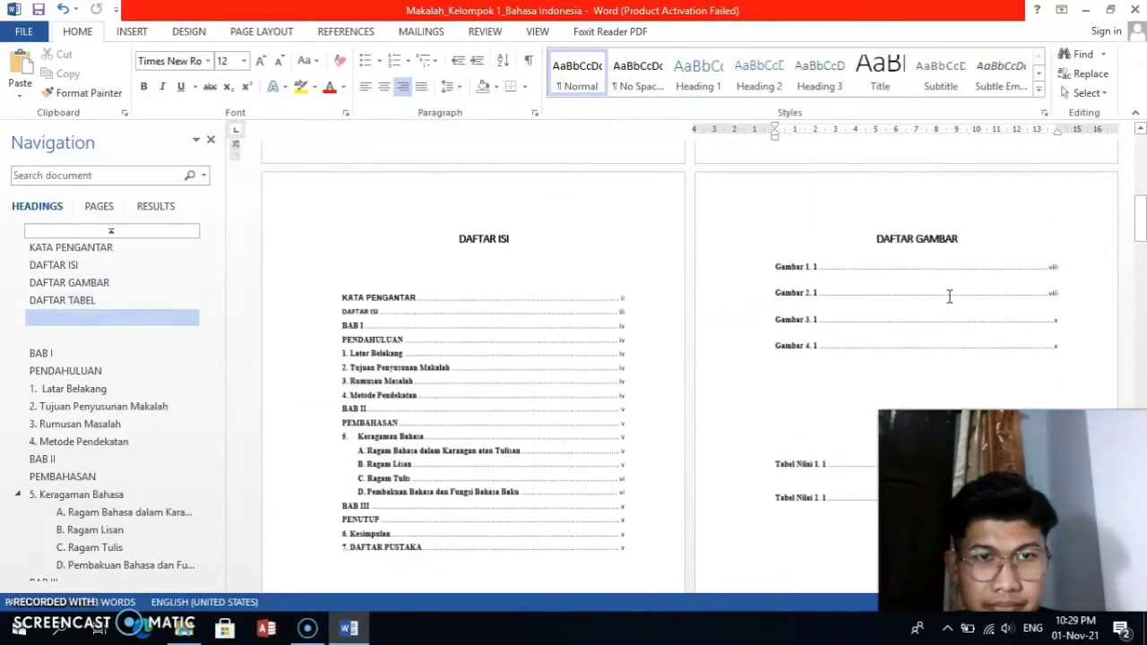
pyautogui.scroll(-6, 948, 296)
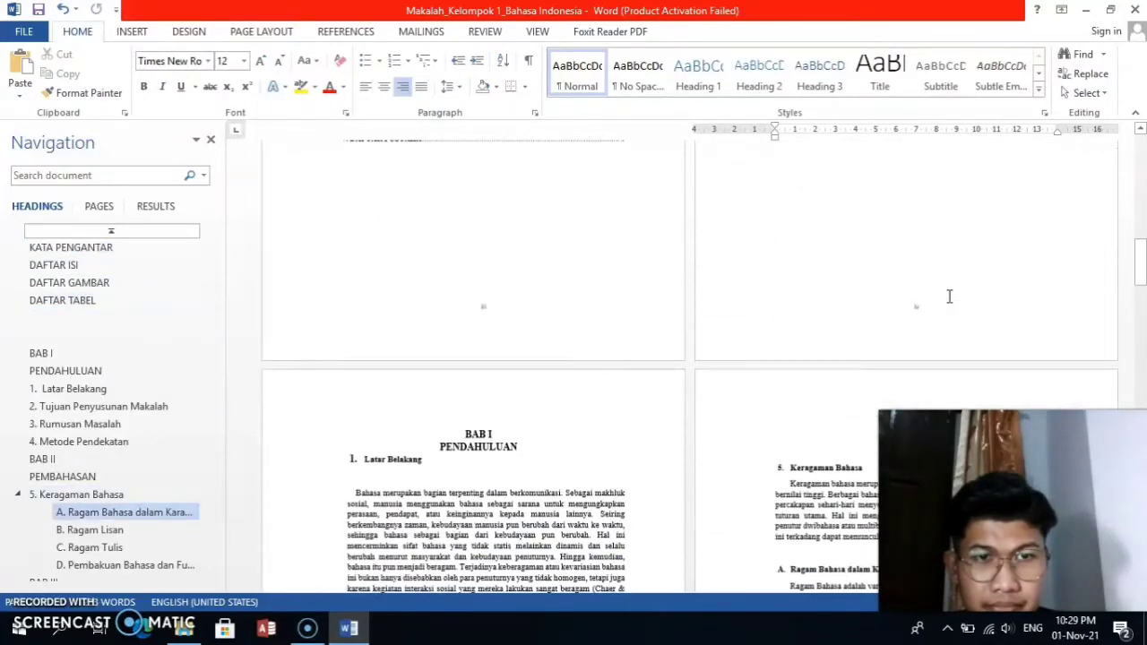
pyautogui.scroll(-6, 950, 300)
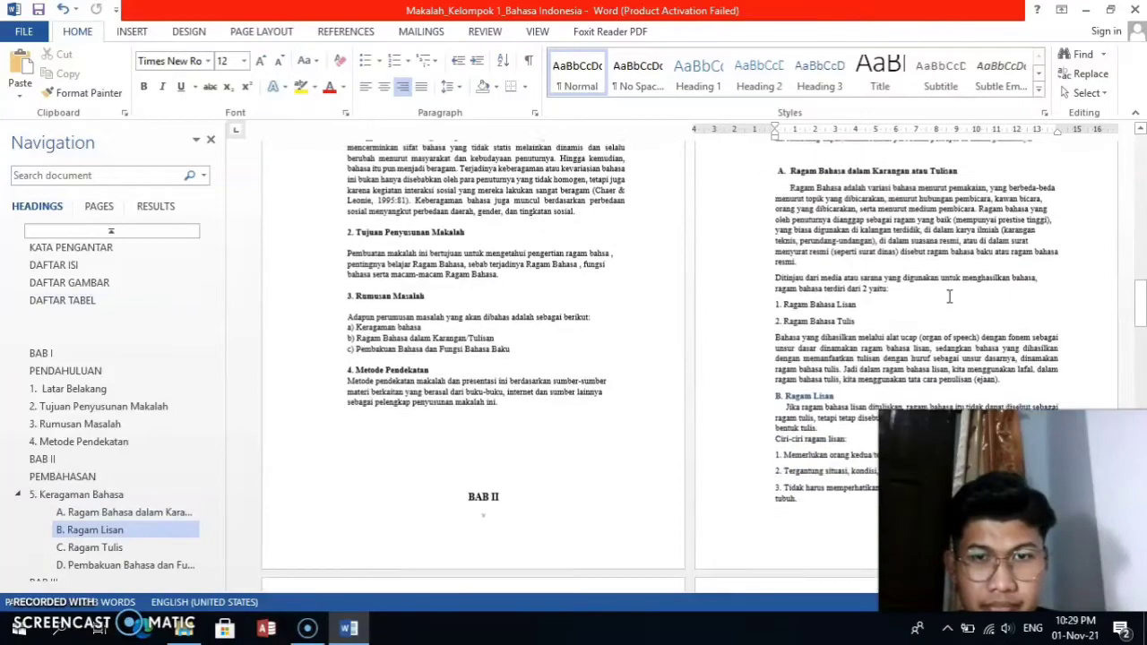
pyautogui.scroll(-3, 985, 296)
pyautogui.moveTo(1141, 329); pyautogui.dragTo(1111, 179)
pyautogui.click(1111, 179)
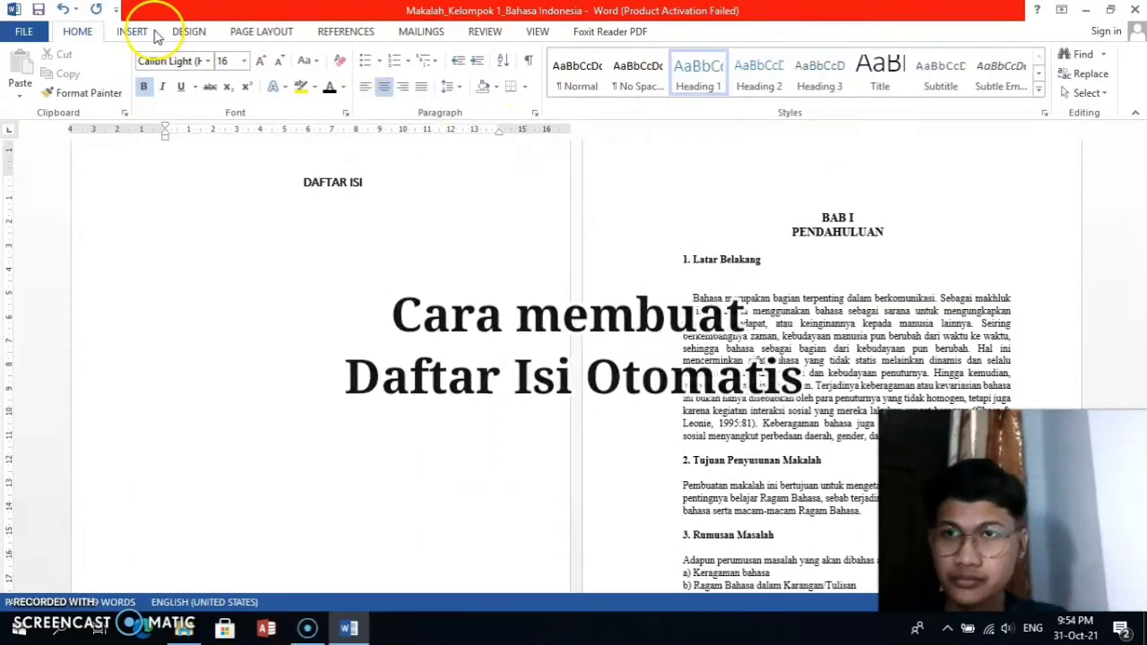
# Add the KATA PENGANTAR heading to the table of contents as Level 1 and centre it again.
pyautogui.click(353, 33)
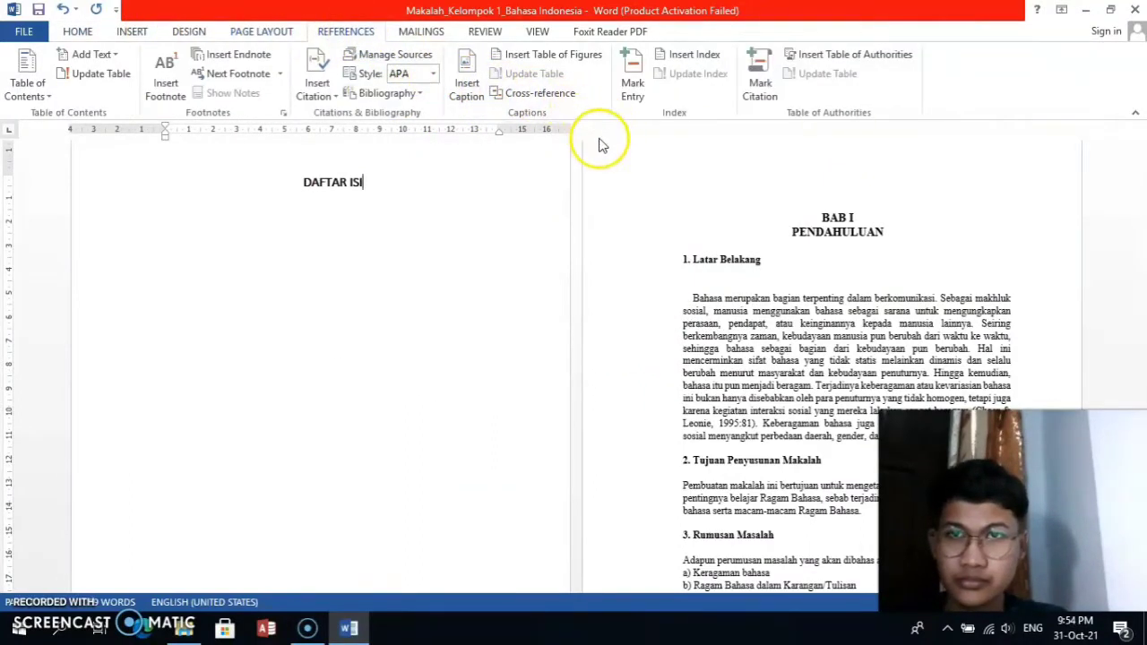
pyautogui.scroll(4, 410, 228)
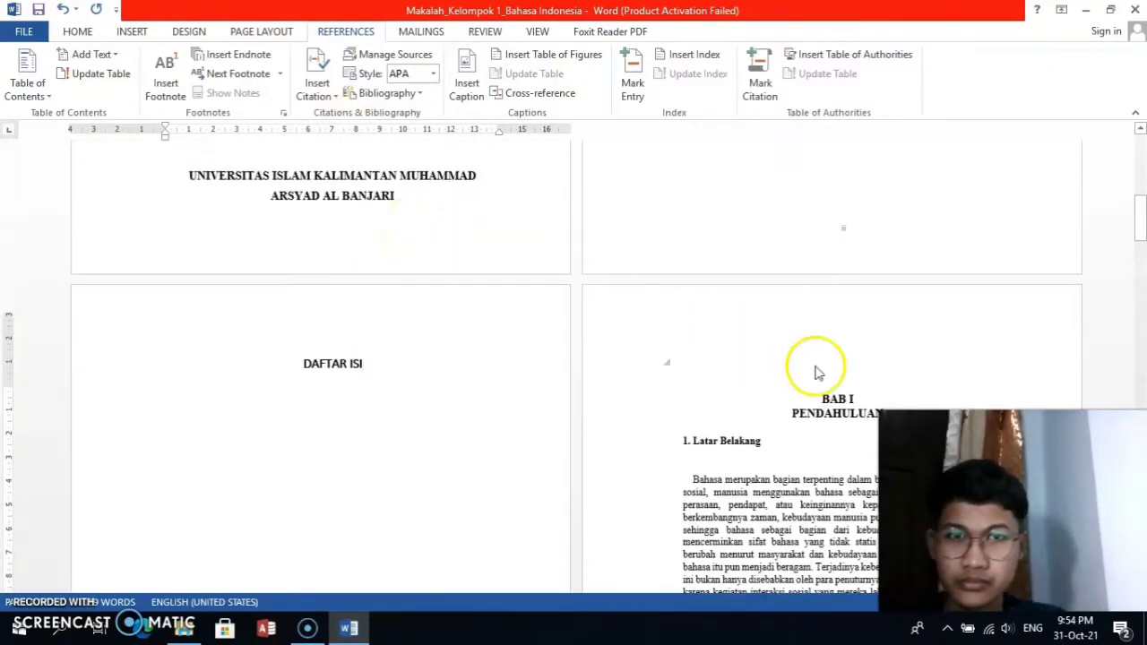
pyautogui.scroll(10, 813, 367)
pyautogui.scroll(3, 782, 308)
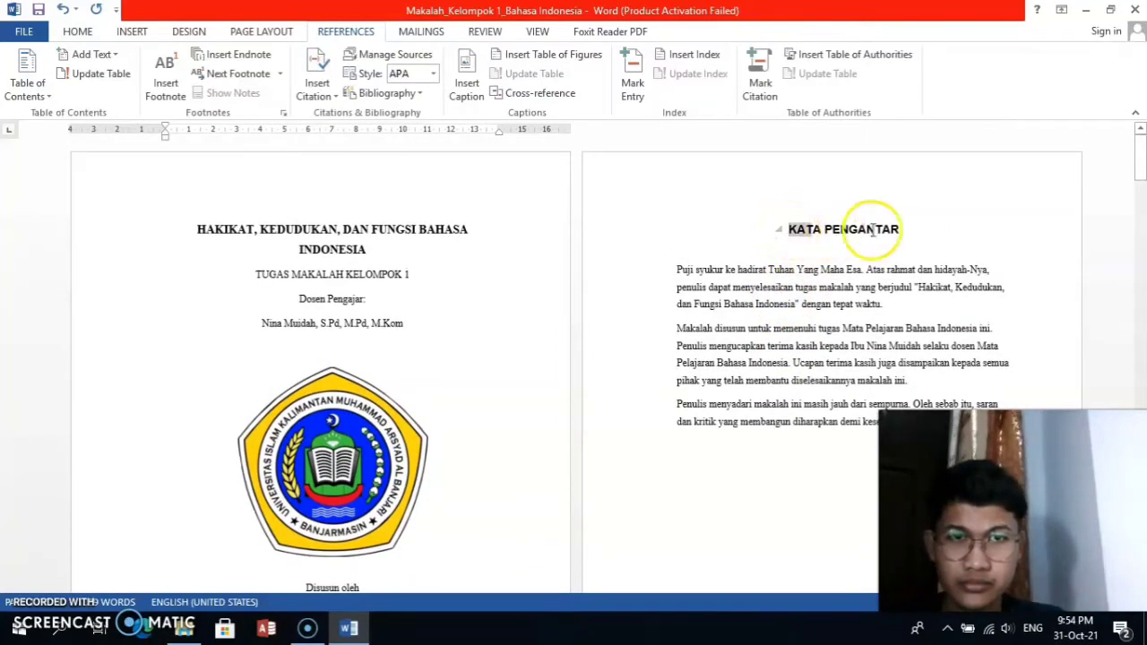
pyautogui.moveTo(871, 230); pyautogui.dragTo(900, 229)
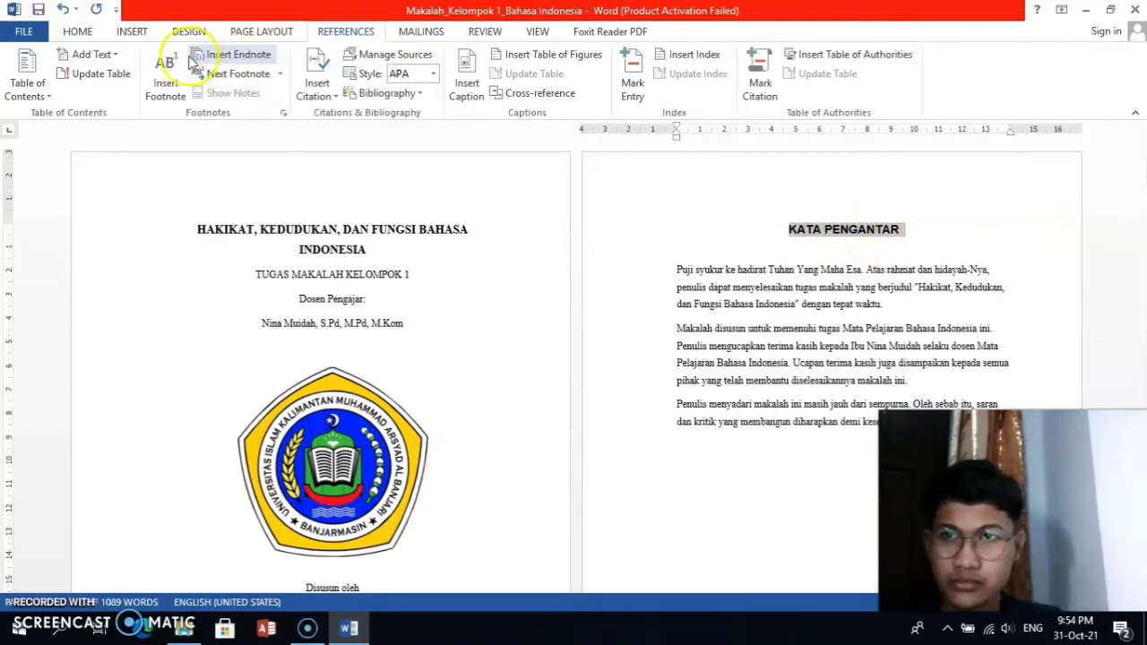
pyautogui.click(120, 56)
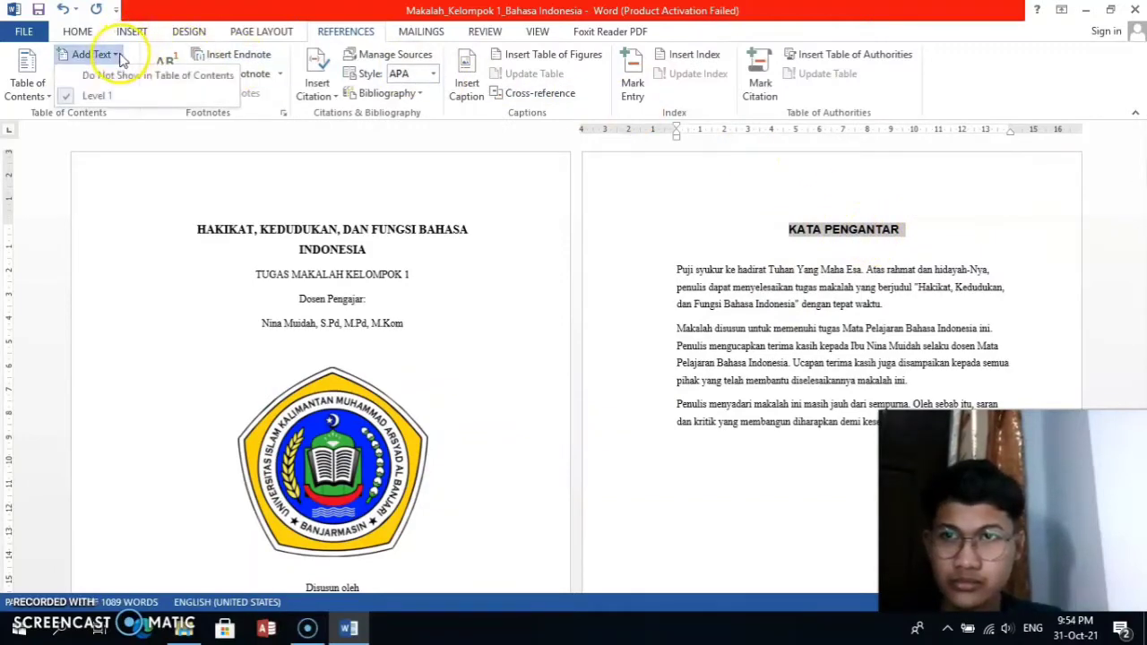
pyautogui.click(147, 93)
pyautogui.scroll(-5, 801, 225)
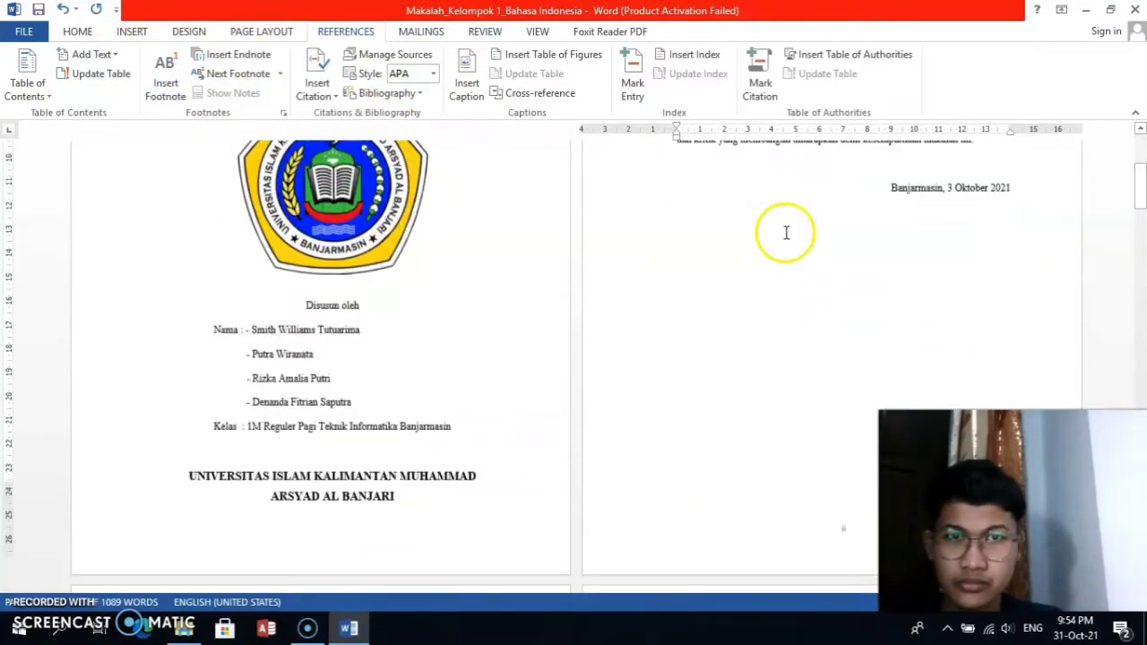
pyautogui.scroll(3, 786, 231)
pyautogui.scroll(3, 791, 218)
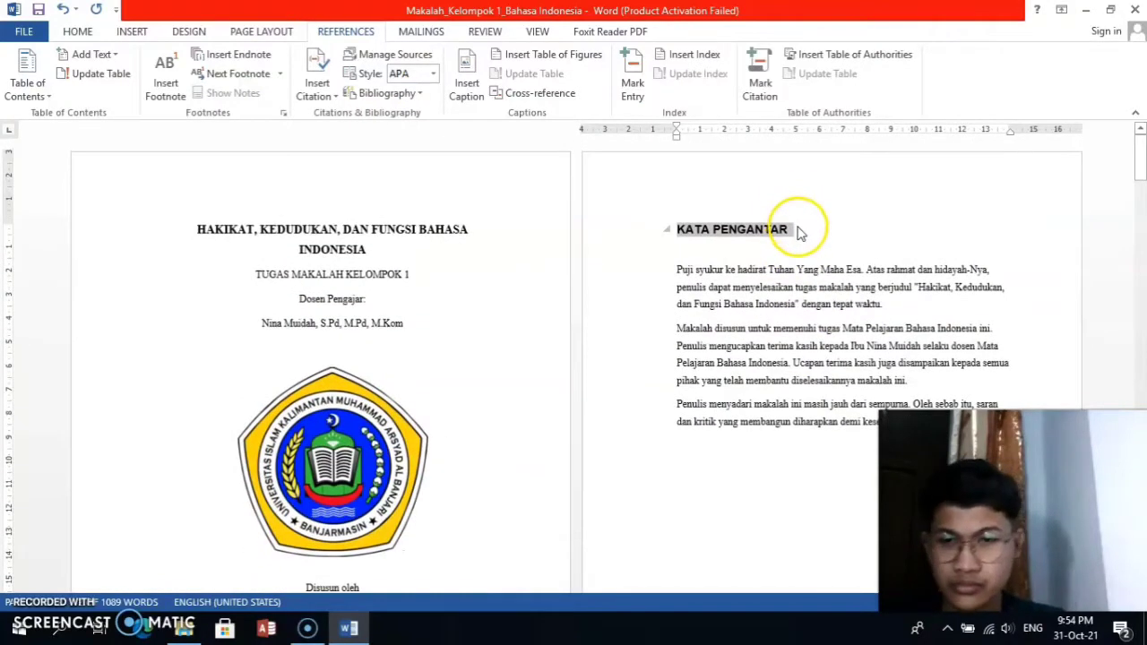
pyautogui.hotkey('ctrl', 'e')
# Add the chapter heading BAB I PENDAHULUAN to the table of contents as Level 1.
pyautogui.scroll(-10, 779, 228)
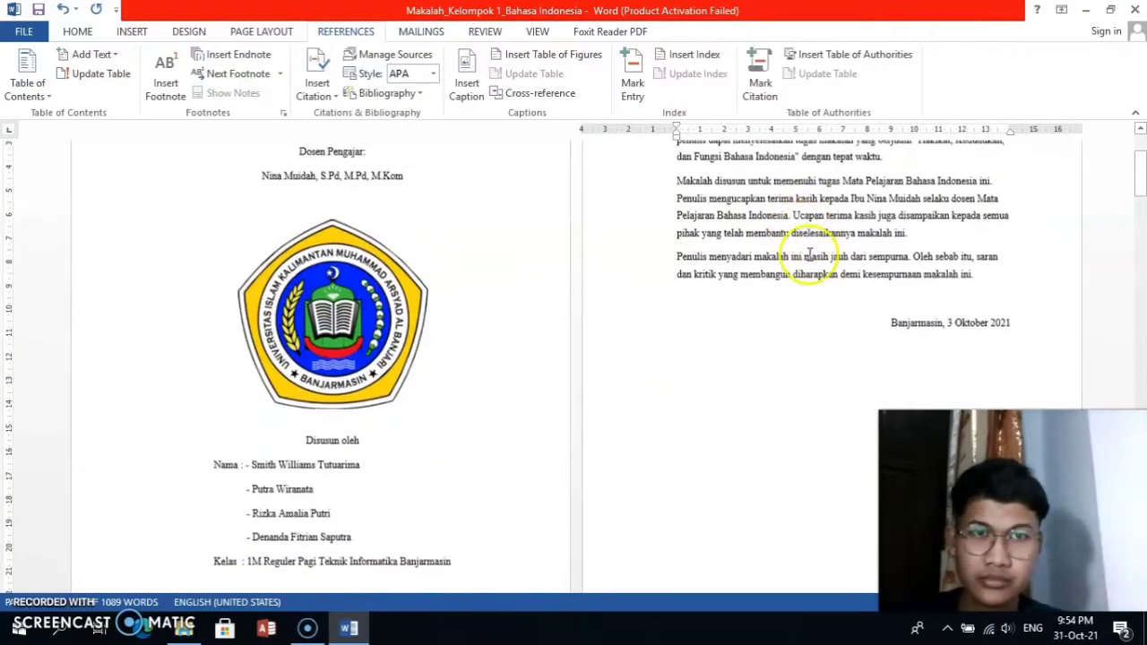
pyautogui.scroll(-5, 819, 266)
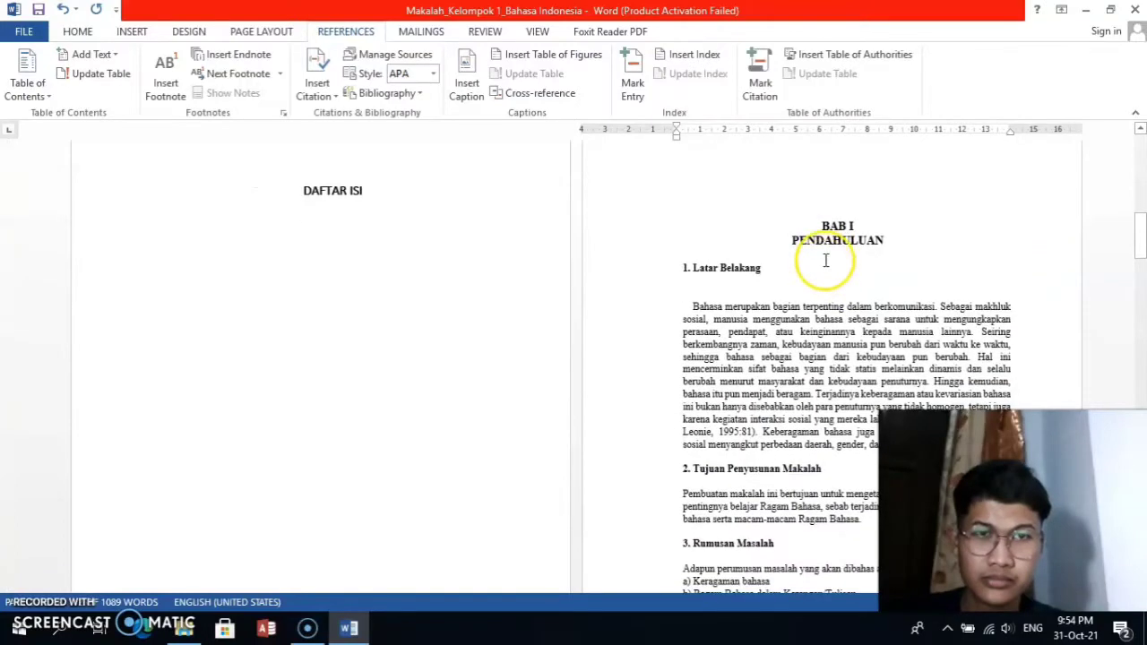
pyautogui.moveTo(846, 232); pyautogui.dragTo(871, 237)
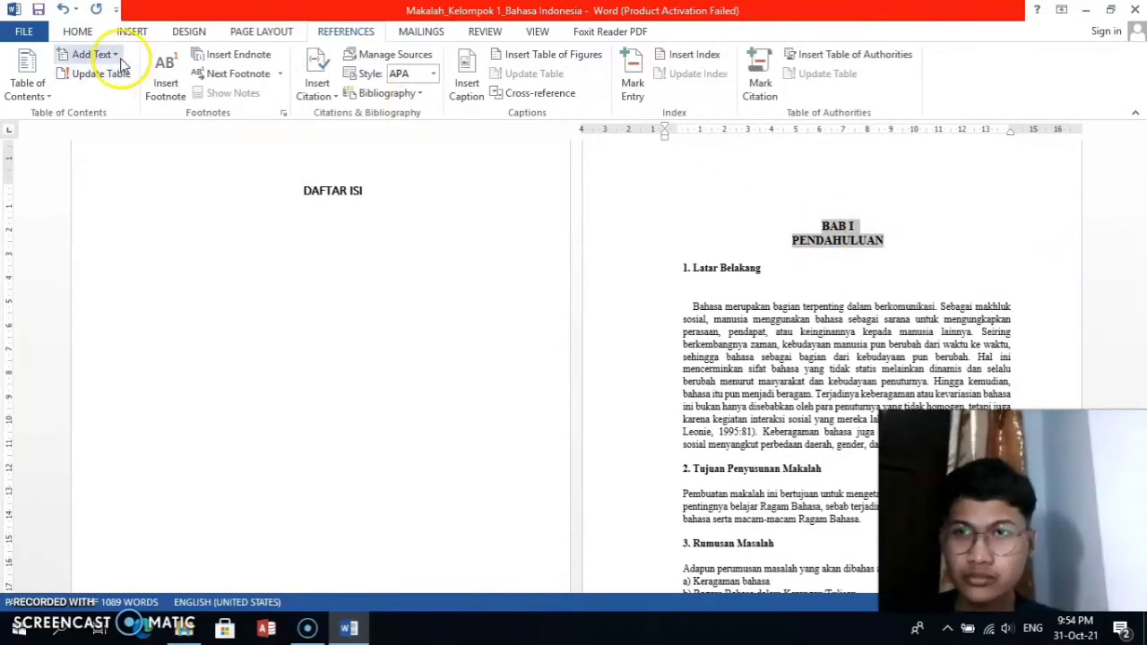
pyautogui.click(123, 96)
# Add the full subheading "1. Latar Belakang", including its number, to the table of contents as Level 1.
pyautogui.scroll(-2, 796, 161)
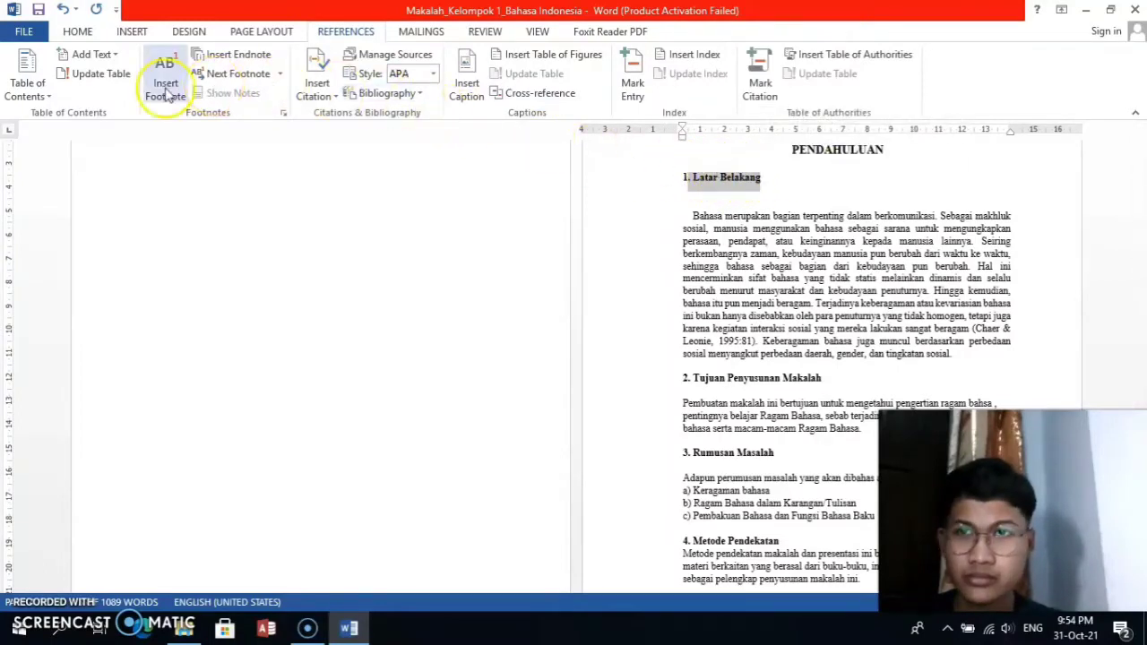
pyautogui.click(110, 59)
pyautogui.click(122, 96)
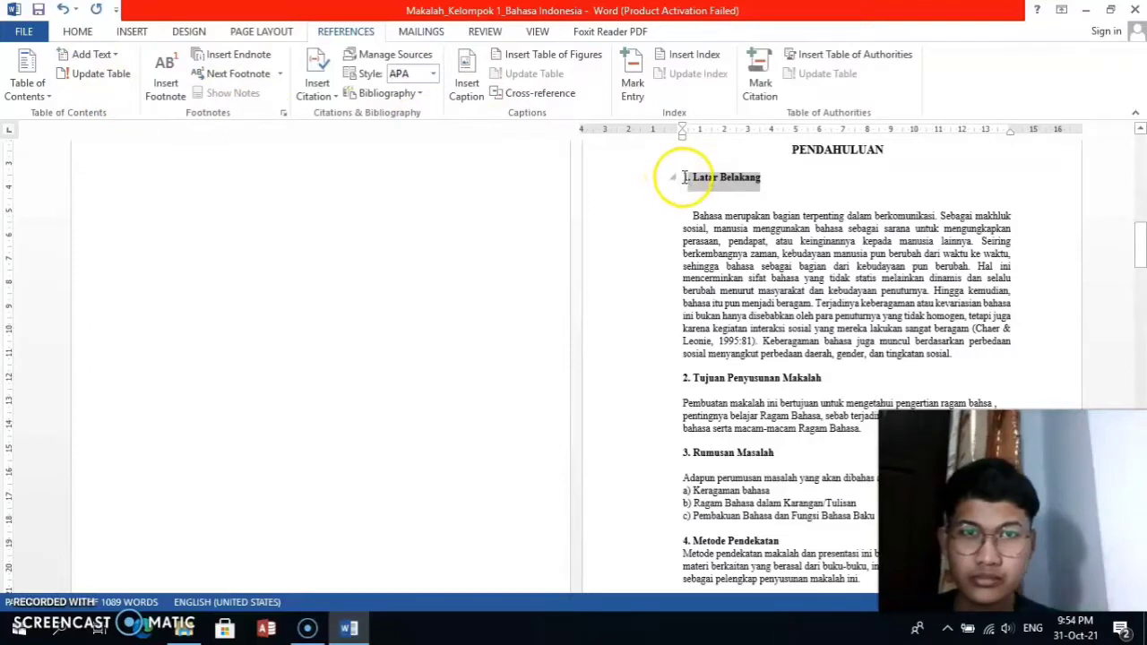
pyautogui.moveTo(683, 177); pyautogui.dragTo(722, 177)
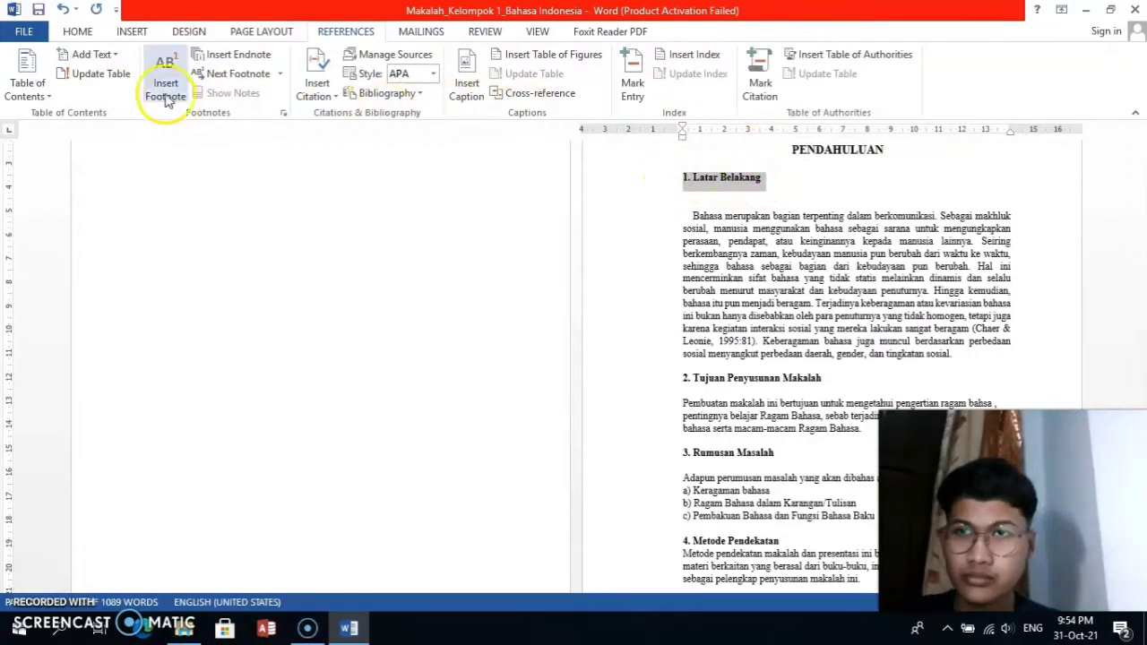
pyautogui.click(99, 55)
pyautogui.click(98, 95)
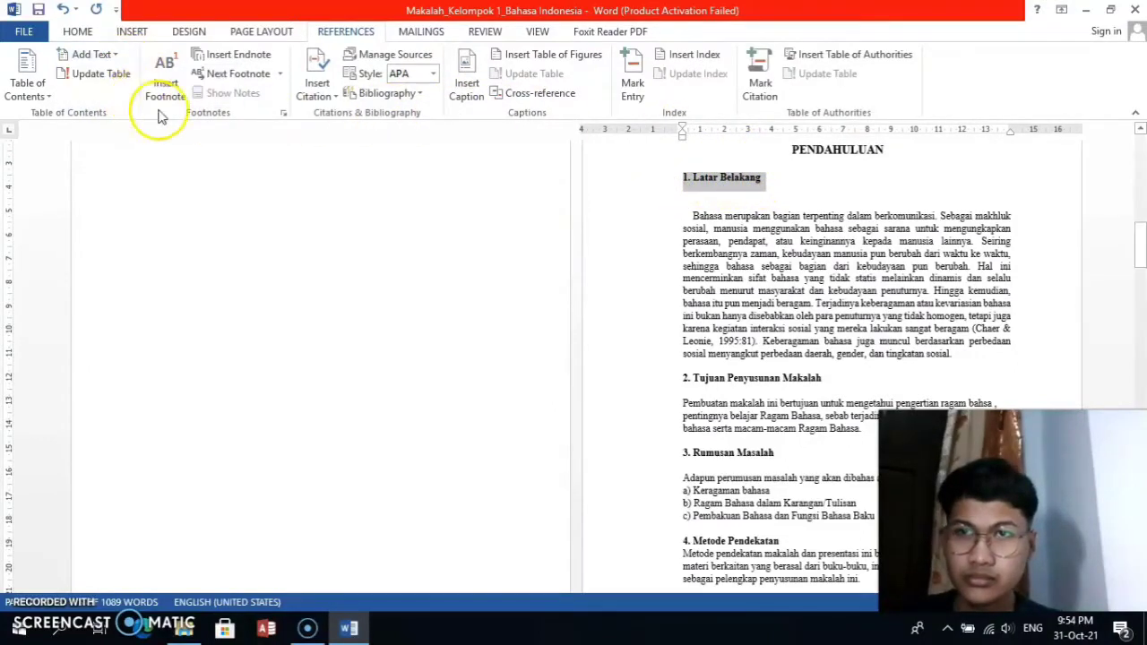
# Add the subheading "2. Tujuan Penyusunan Makalah" to the table of contents as Level 1.
pyautogui.scroll(-3, 726, 292)
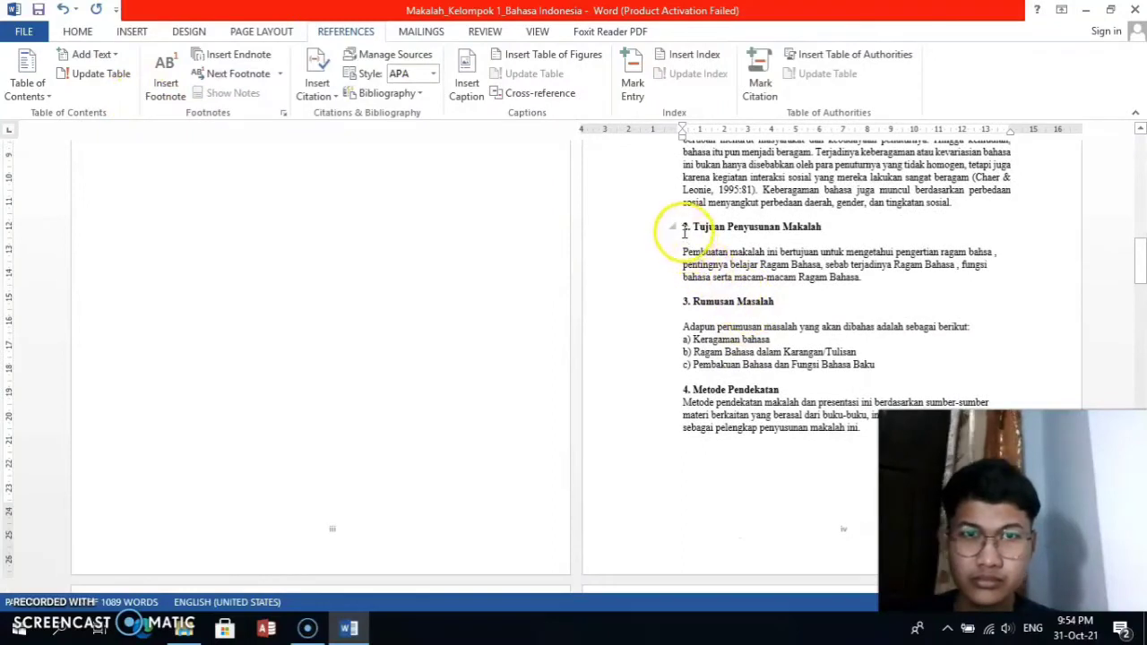
pyautogui.moveTo(683, 227); pyautogui.dragTo(790, 222)
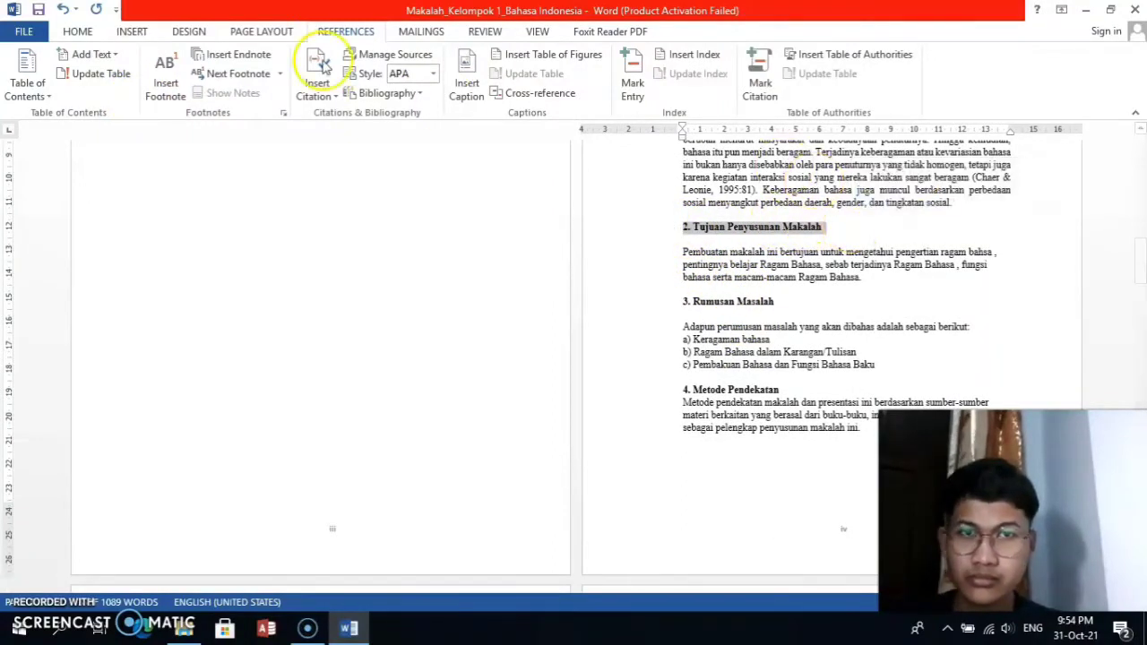
pyautogui.click(105, 62)
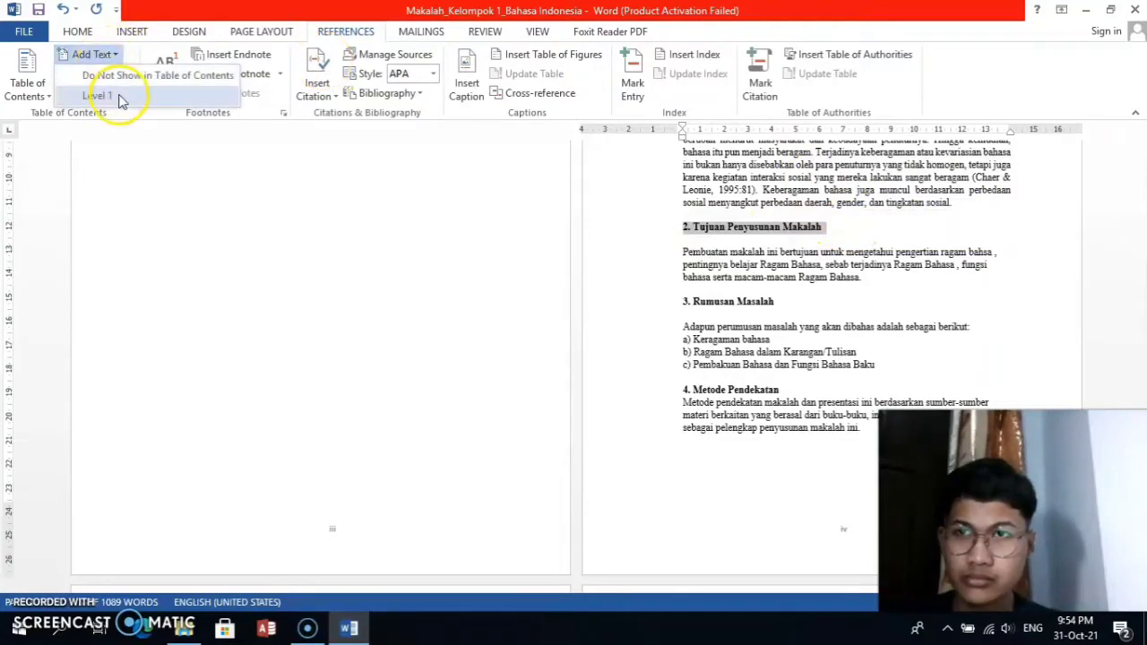
pyautogui.click(122, 101)
# Add the subheading "3. Rumusan Masalah" to the table of contents as Level 1.
pyautogui.scroll(-3, 983, 237)
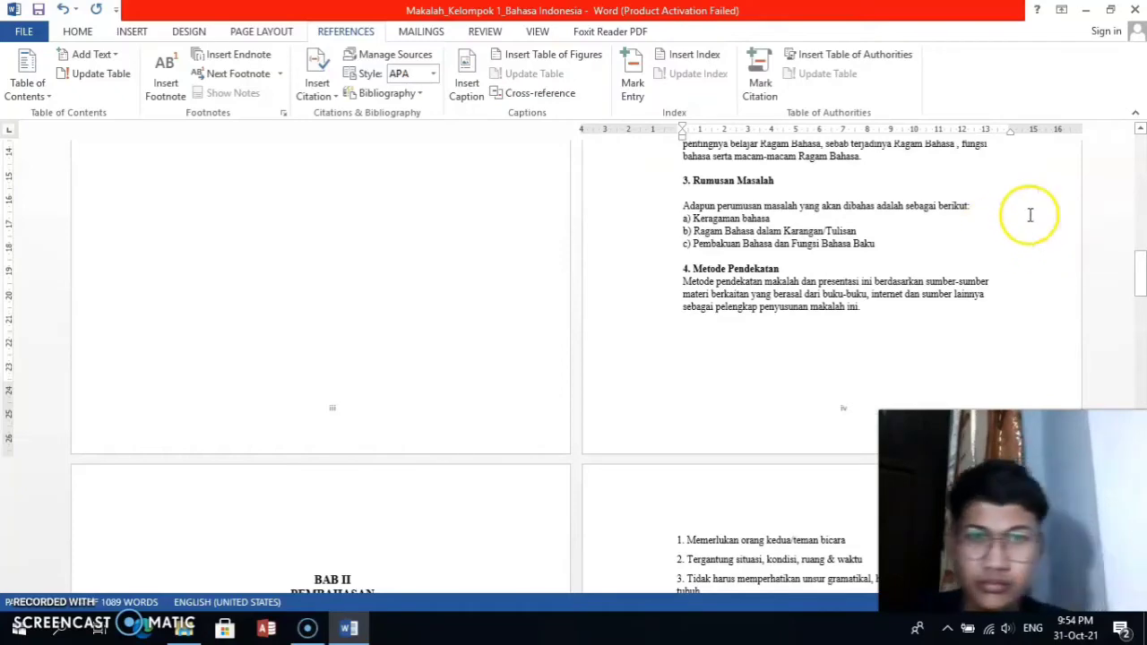
pyautogui.scroll(2, 941, 223)
pyautogui.scroll(2, 894, 220)
pyautogui.scroll(-1, 909, 246)
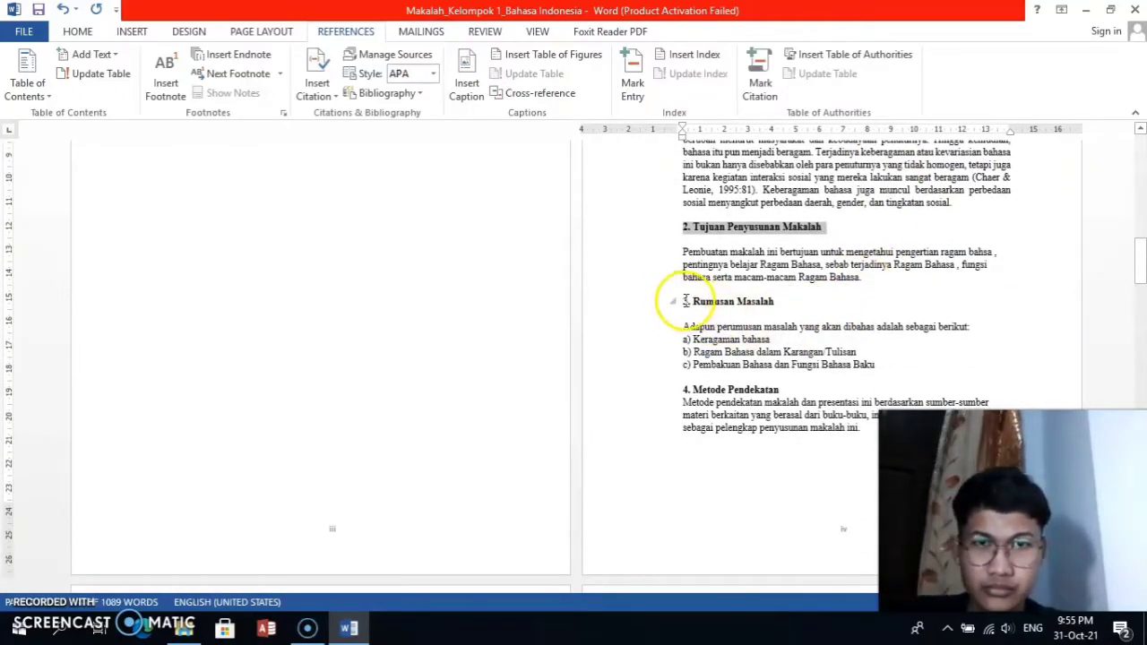
pyautogui.click(685, 301)
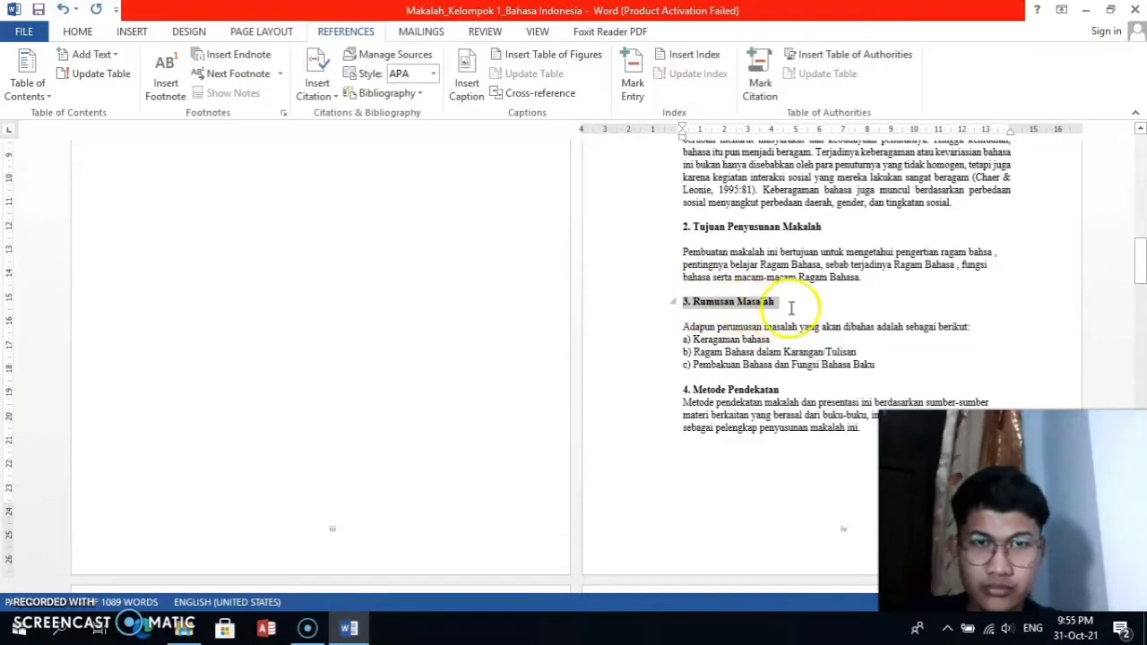
pyautogui.click(99, 56)
pyautogui.click(112, 97)
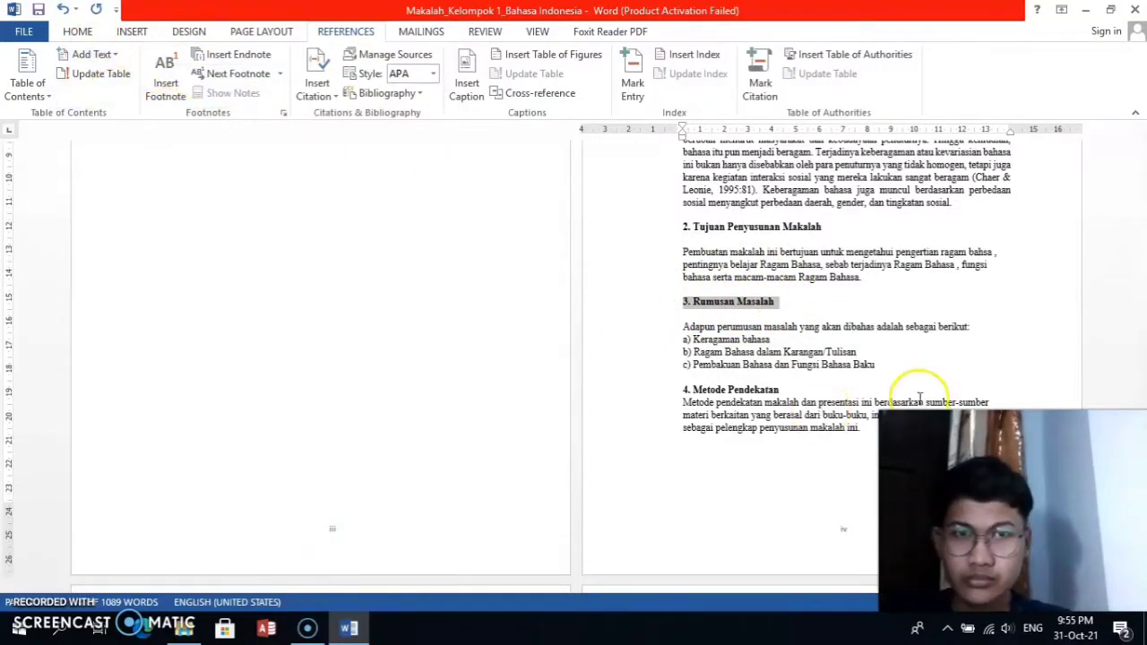
# Add the subheading "4. Metode Pendekatan" to the table of contents as Level 1.
pyautogui.scroll(-3, 860, 385)
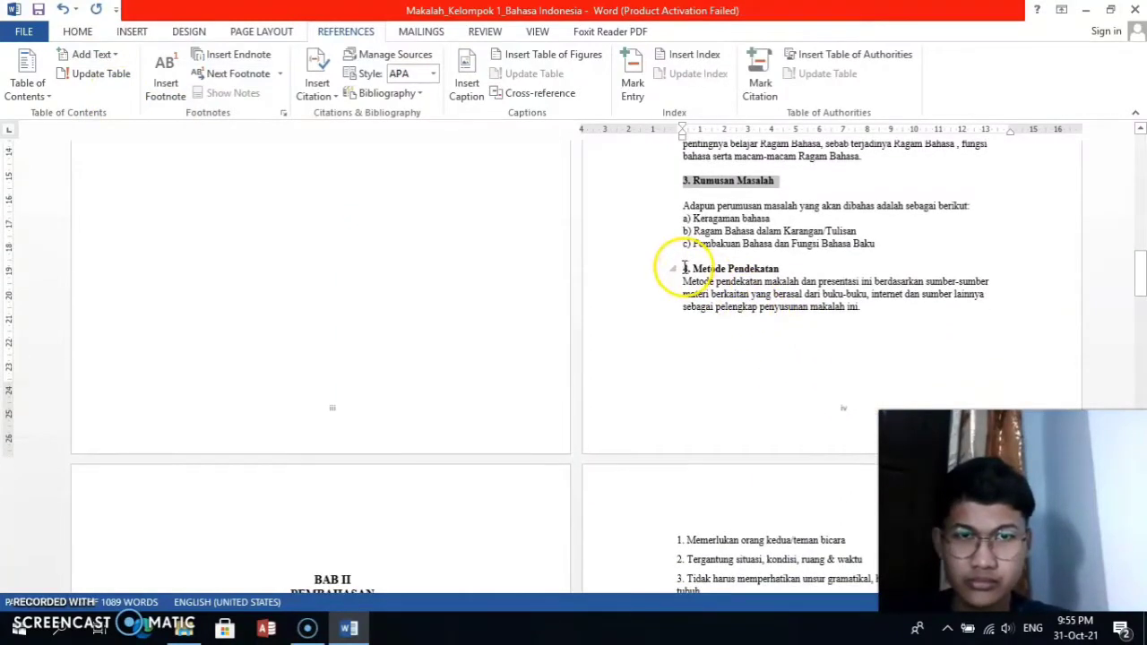
pyautogui.moveTo(683, 268); pyautogui.dragTo(724, 279)
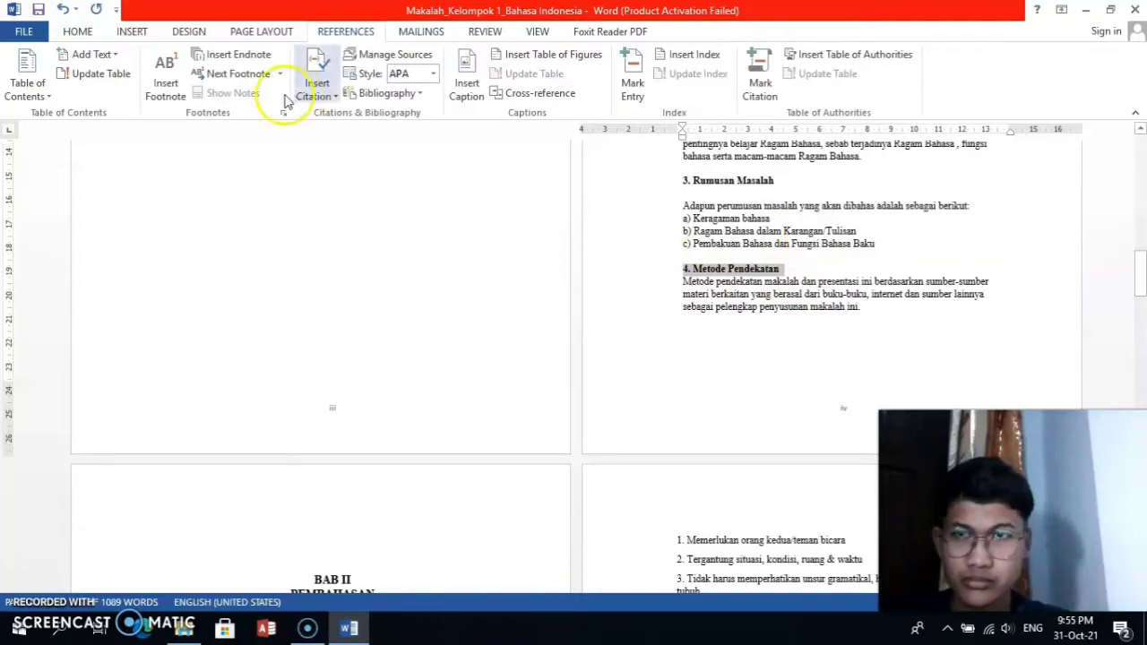
pyautogui.click(94, 54)
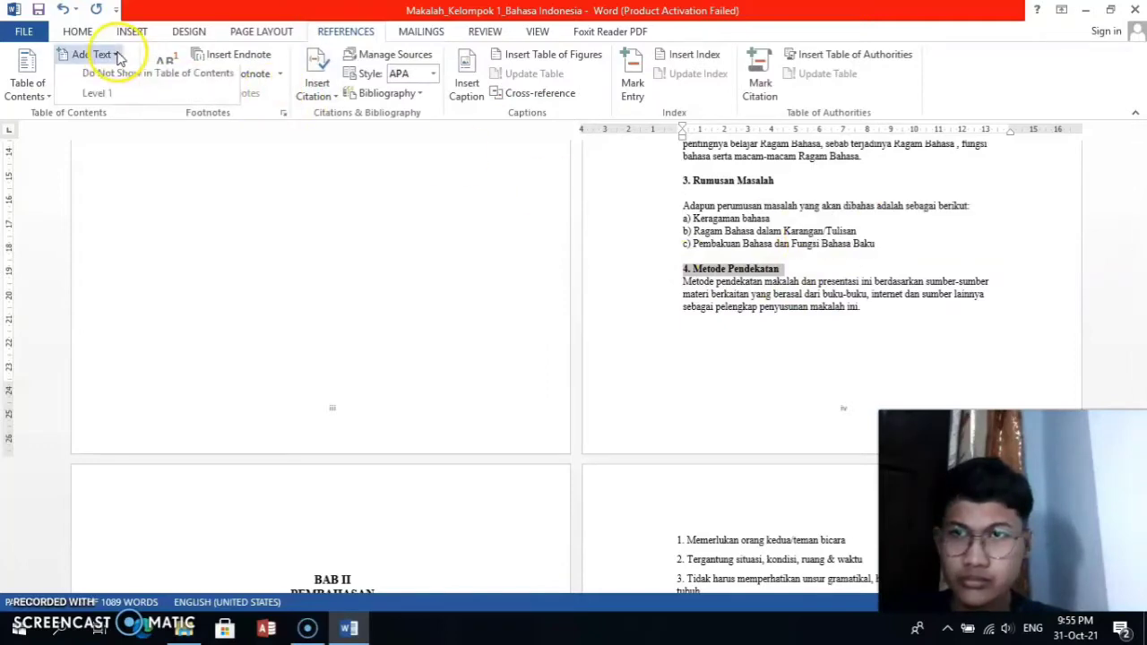
pyautogui.click(117, 95)
# Add the chapter heading BAB II PEMBAHASAN to the table of contents as Level 1.
pyautogui.scroll(-3, 845, 302)
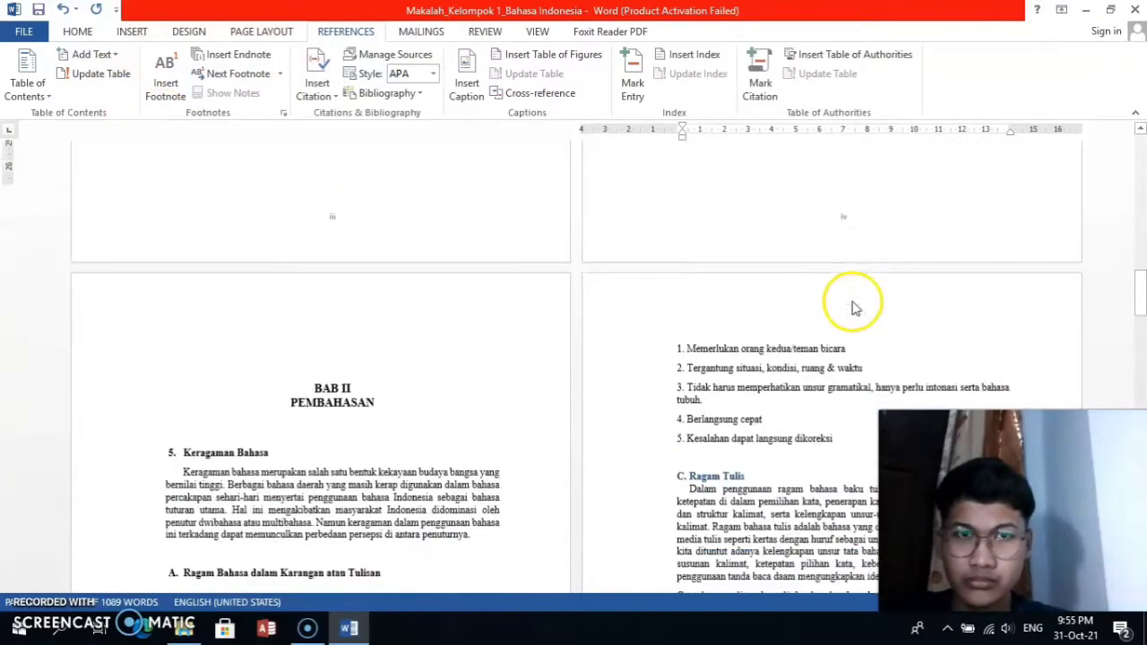
pyautogui.scroll(-2, 852, 307)
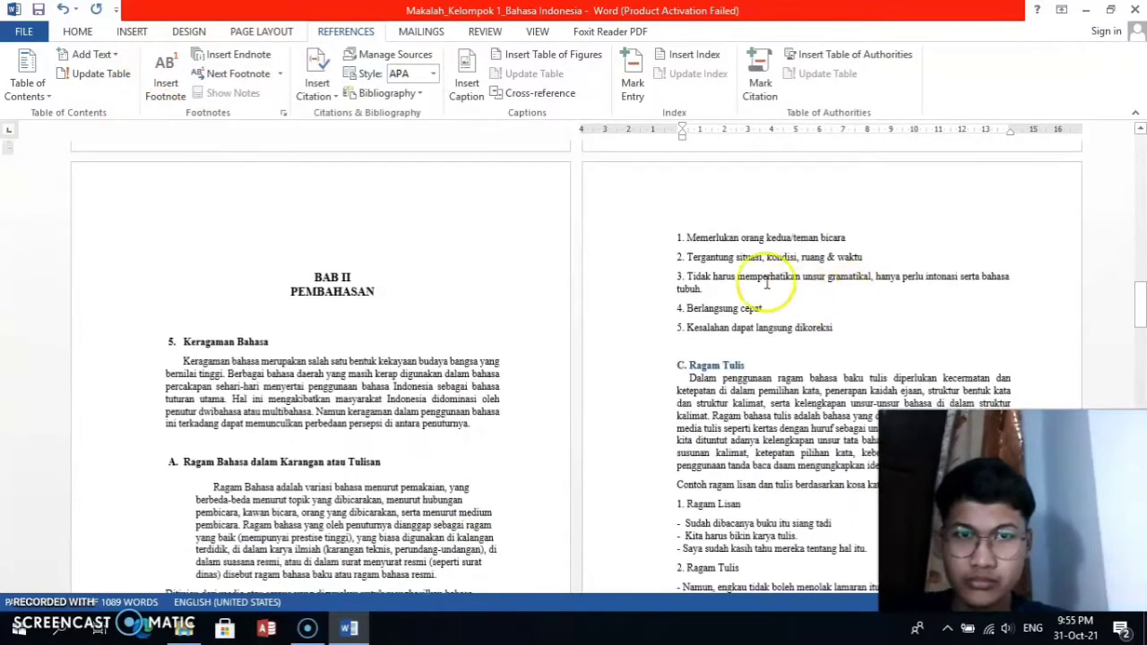
pyautogui.tripleClick(323, 275)
pyautogui.scroll(-5, 648, 358)
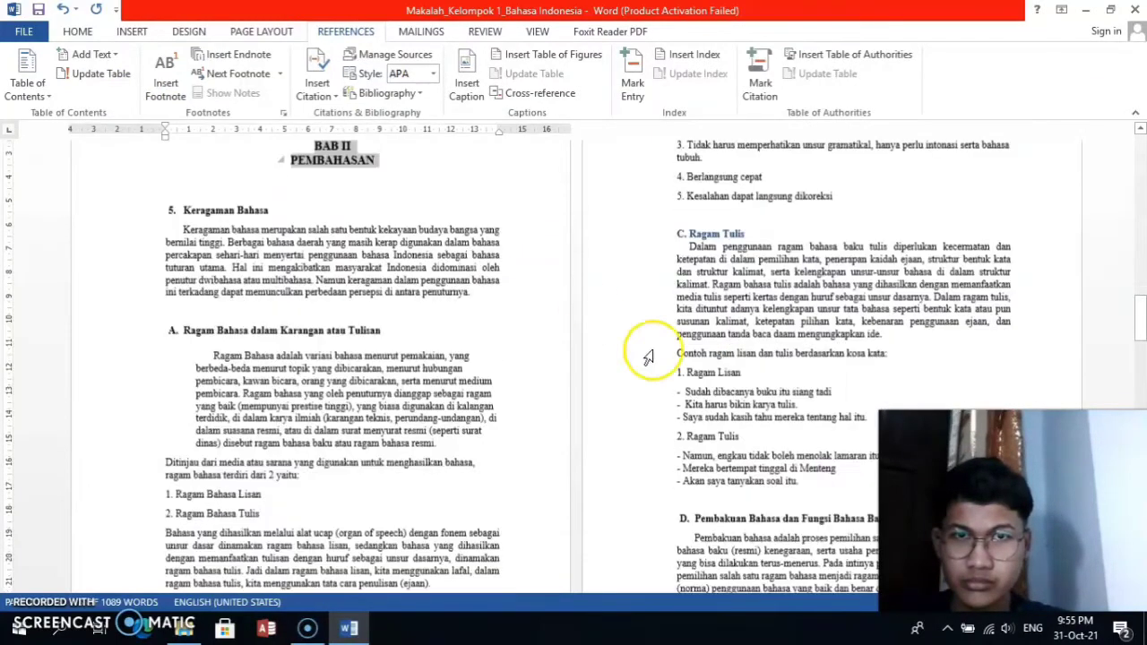
pyautogui.scroll(-3, 697, 381)
pyautogui.scroll(6, 697, 381)
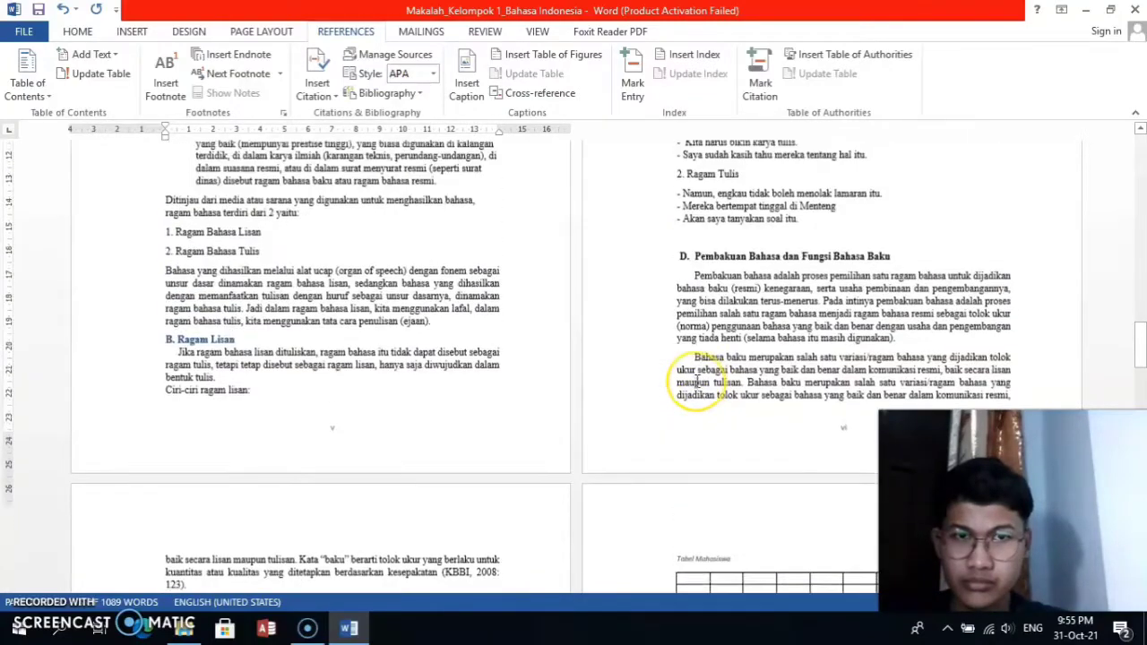
pyautogui.scroll(2, 696, 381)
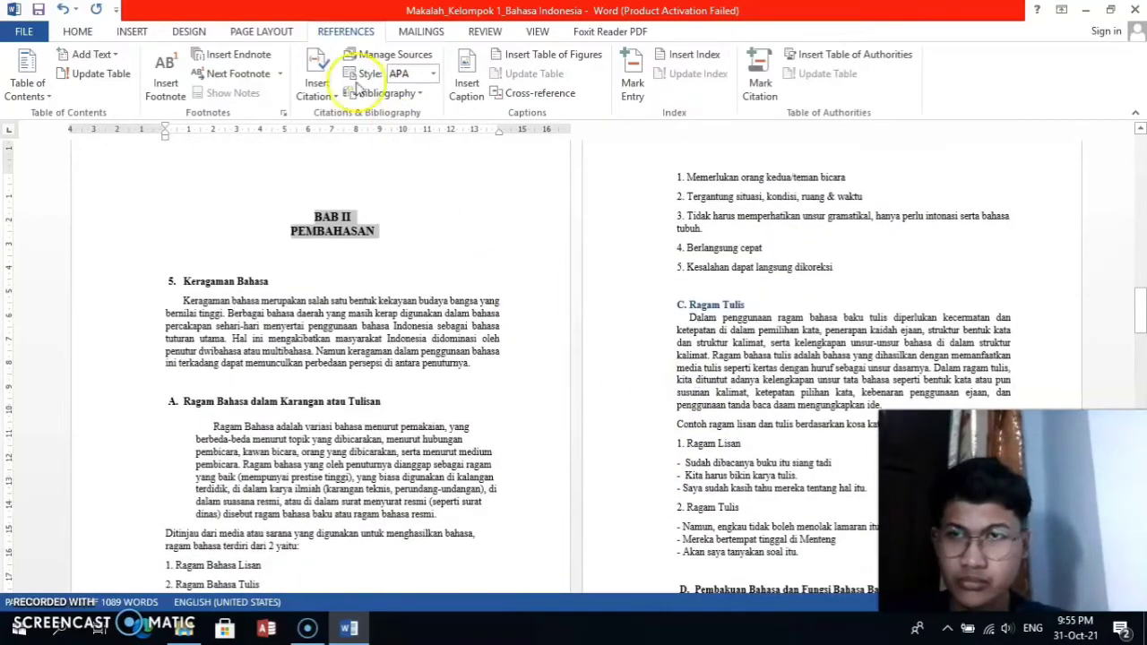
pyautogui.click(94, 55)
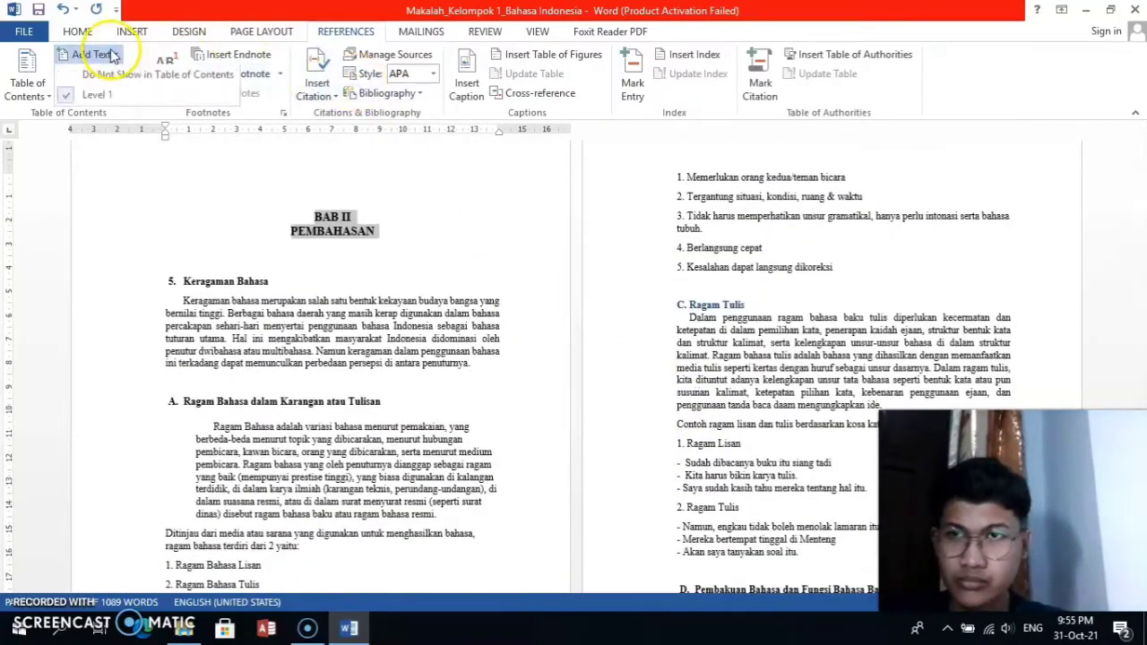
pyautogui.click(125, 97)
# Add the subheading "5. Keragaman Bahasa" to the table of contents as Level 1.
pyautogui.scroll(-2, 206, 161)
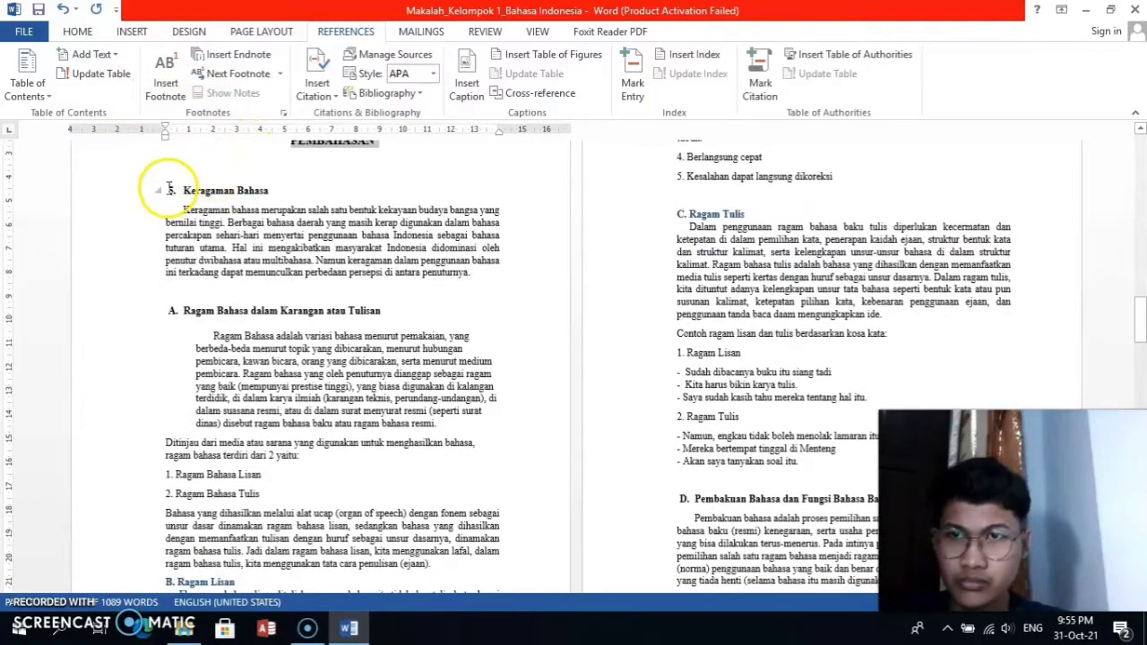
pyautogui.moveTo(208, 193); pyautogui.dragTo(292, 192)
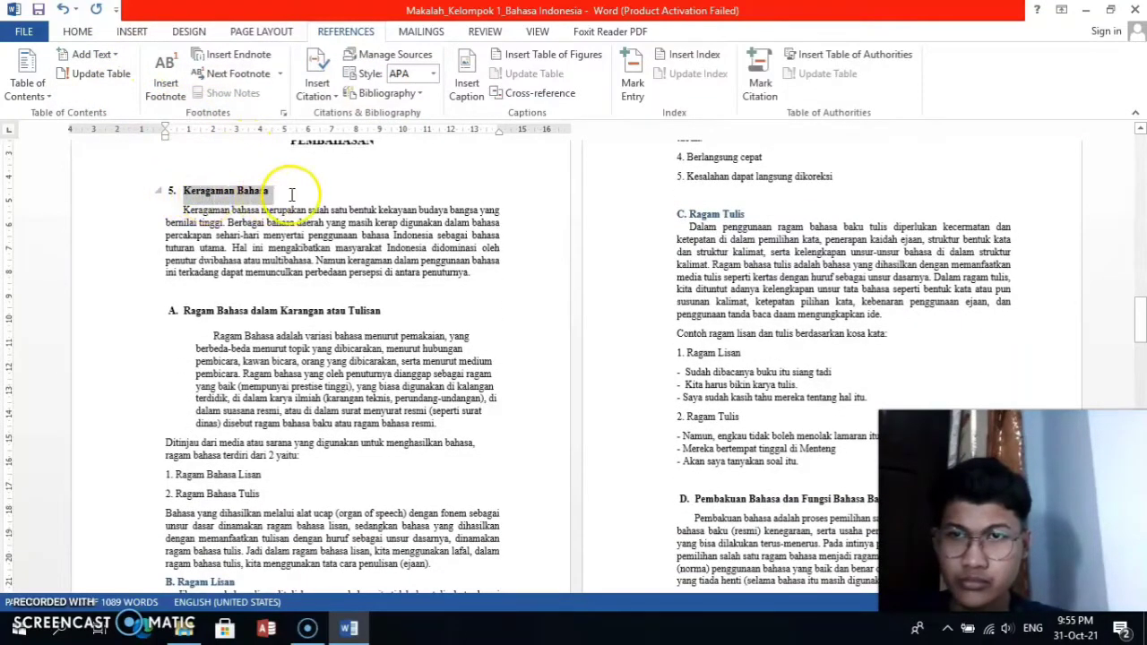
pyautogui.click(115, 55)
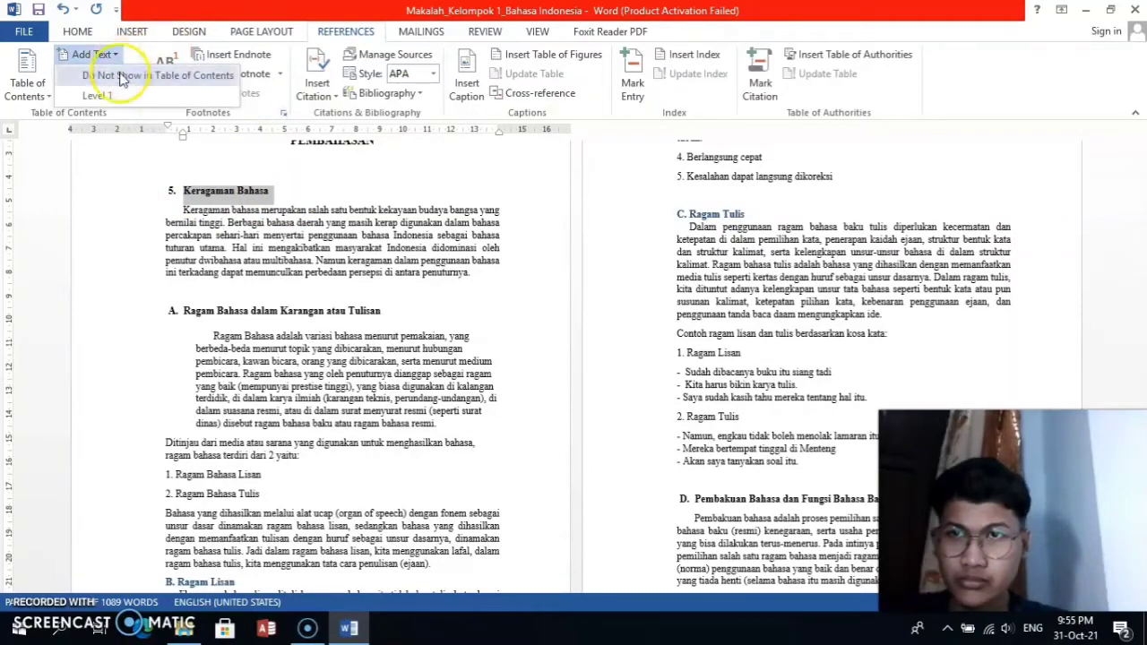
pyautogui.click(121, 95)
# Look through the remaining headings from BAB II to BAB III PENUTUP and return to the start of the document.
pyautogui.scroll(-8, 526, 246)
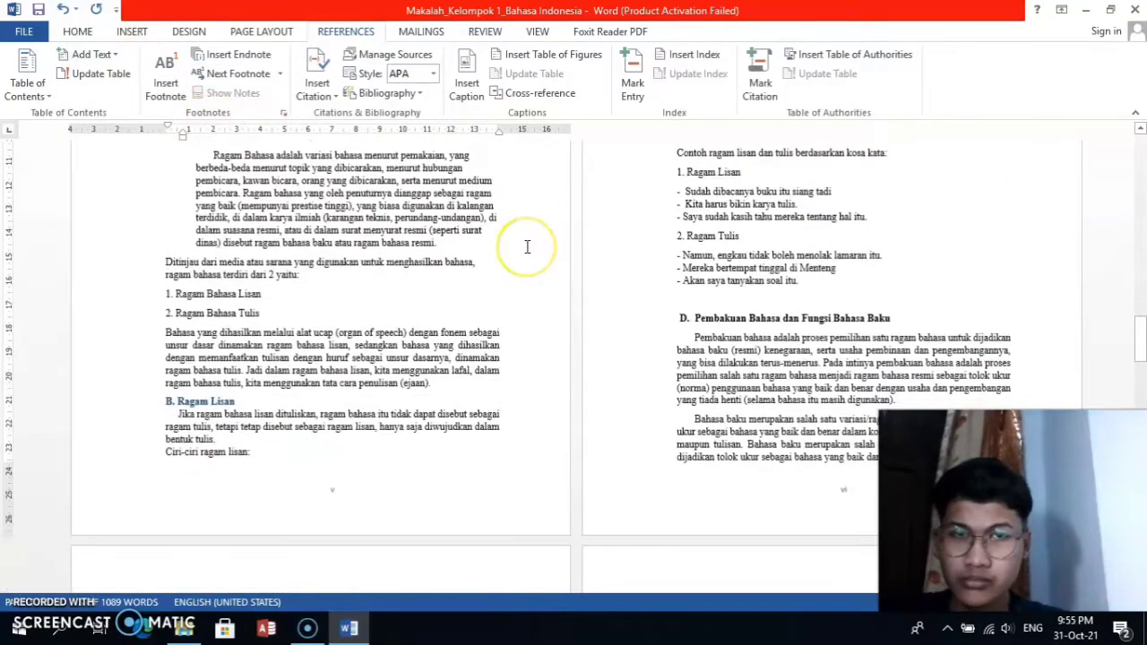
pyautogui.scroll(8, 527, 247)
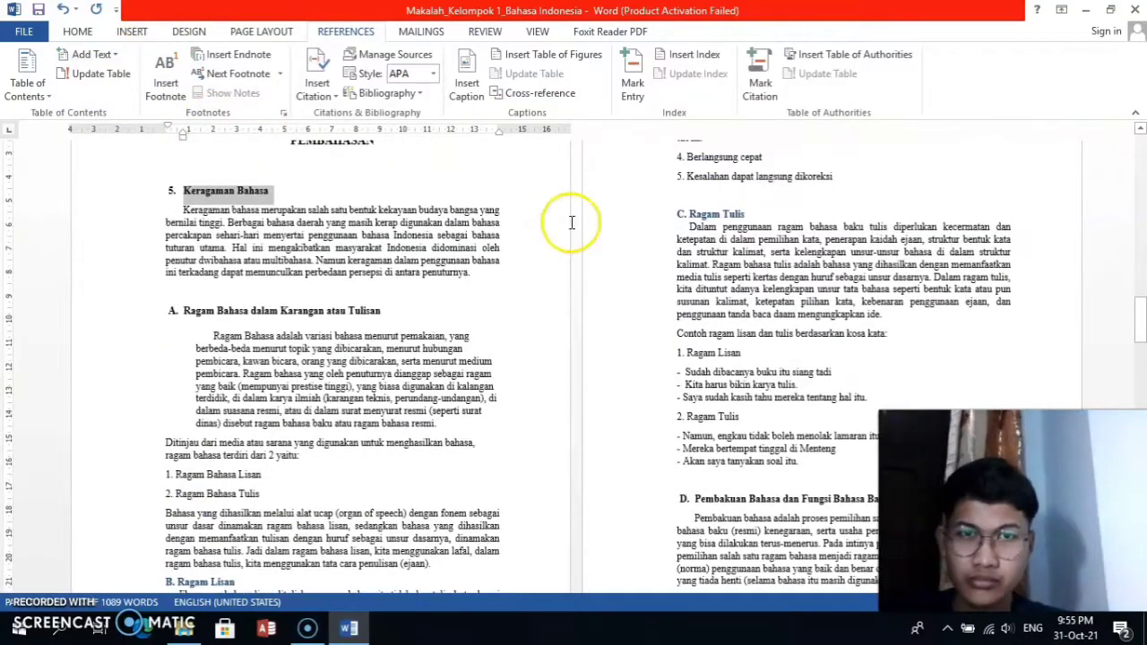
pyautogui.click(478, 265)
pyautogui.scroll(-20, 481, 268)
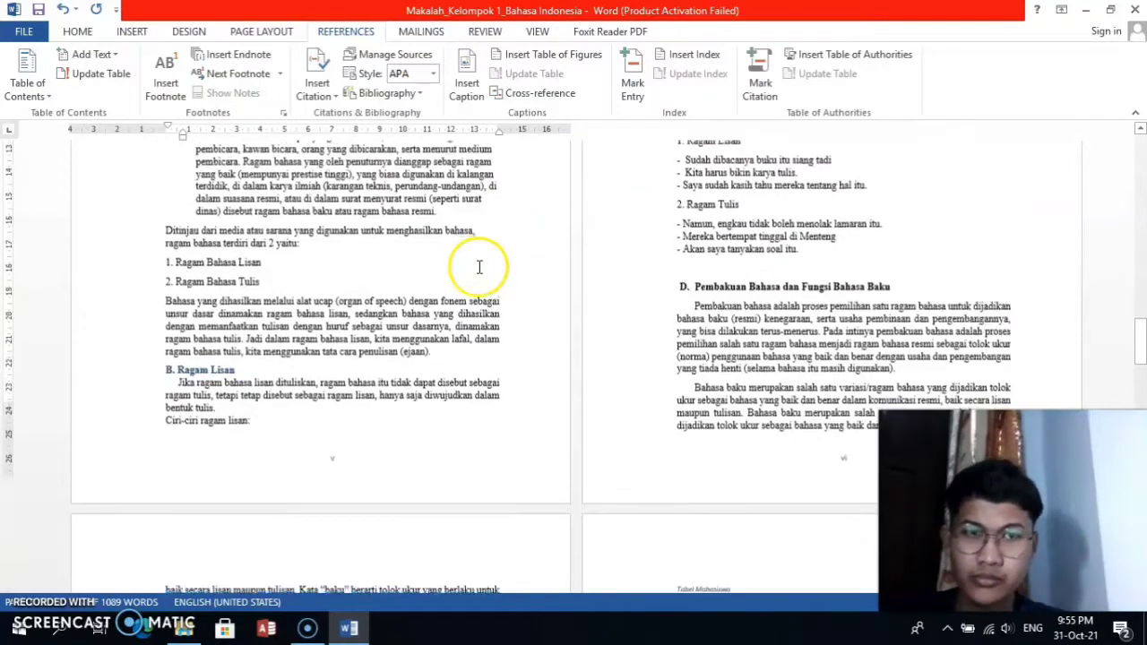
pyautogui.scroll(-20, 485, 272)
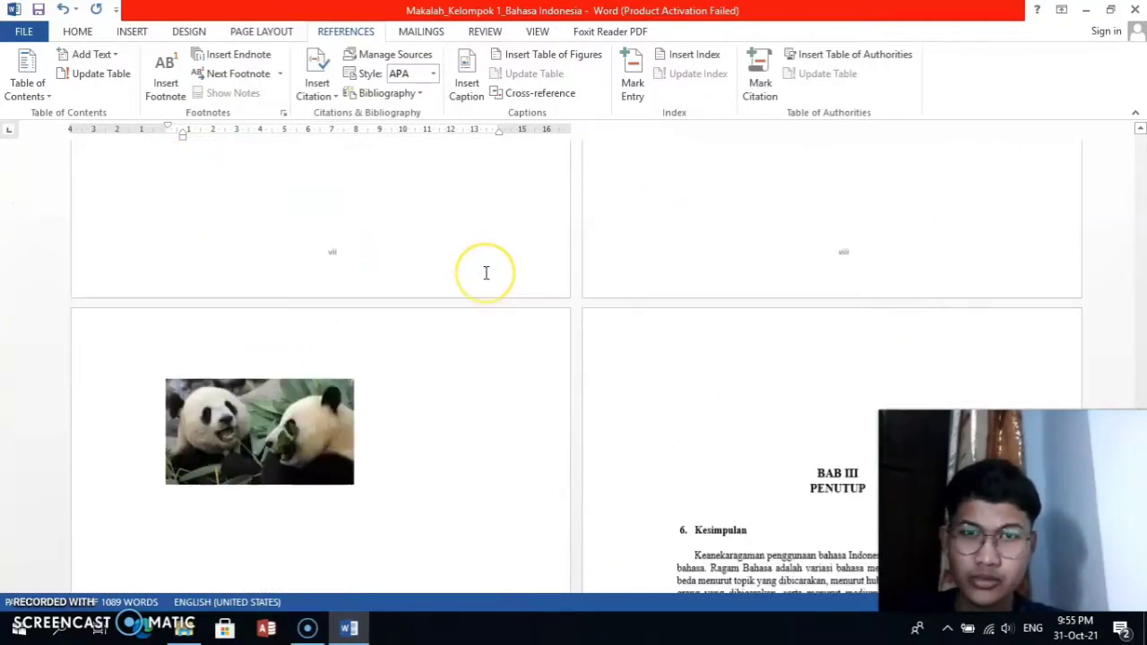
pyautogui.scroll(10, 486, 272)
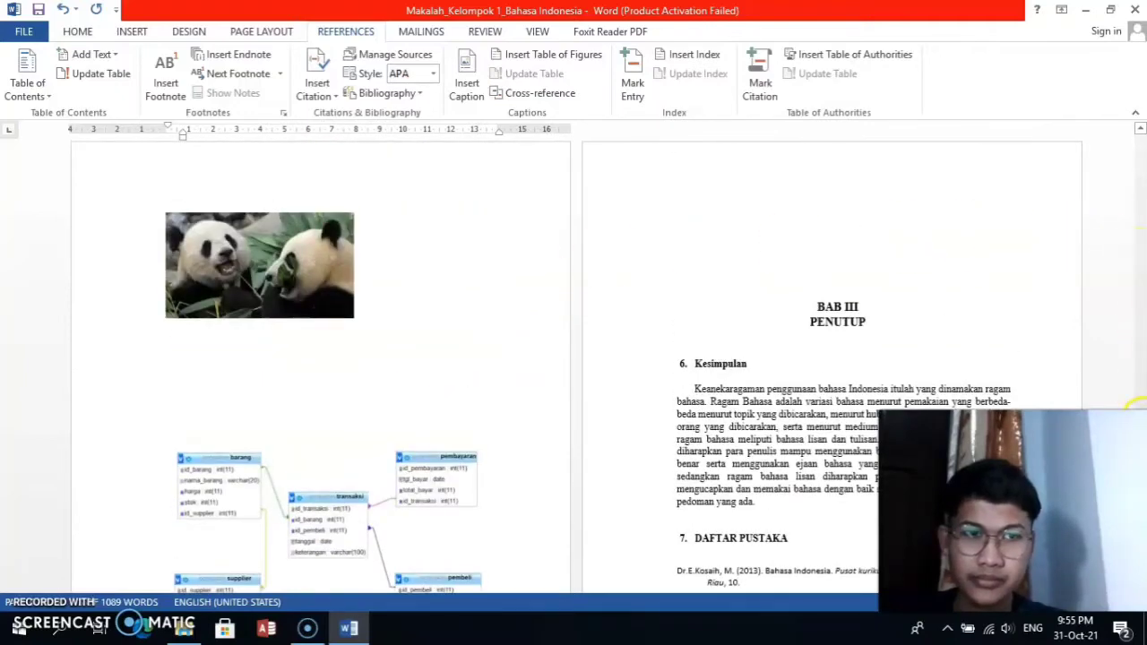
pyautogui.moveTo(1139, 441); pyautogui.dragTo(1072, 338)
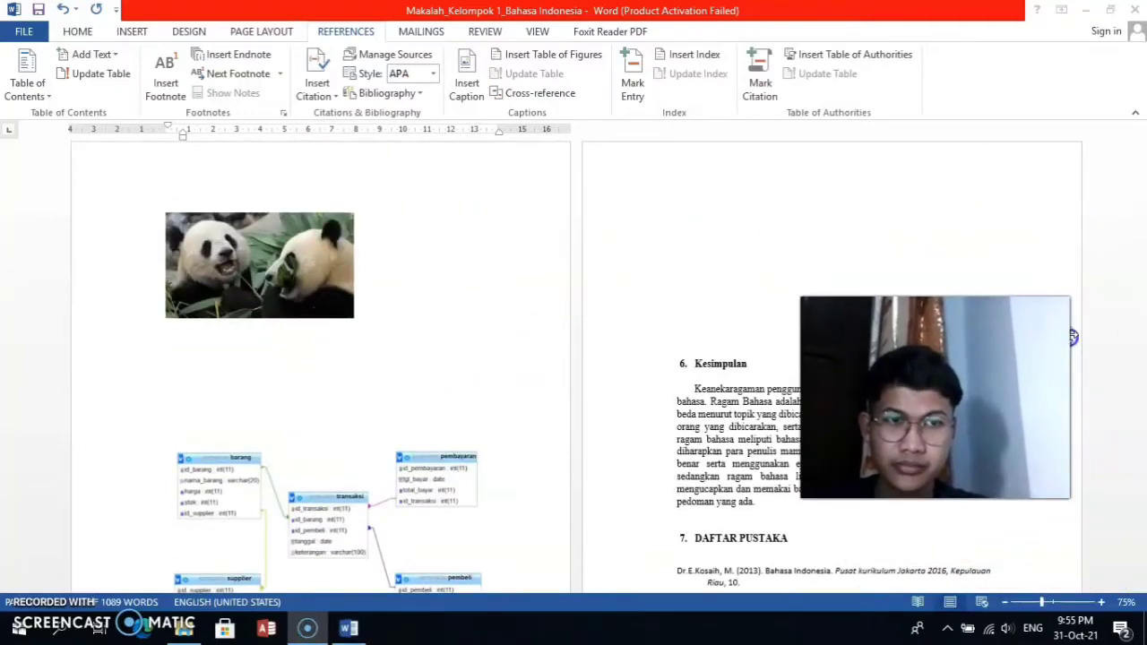
pyautogui.scroll(15, 1131, 259)
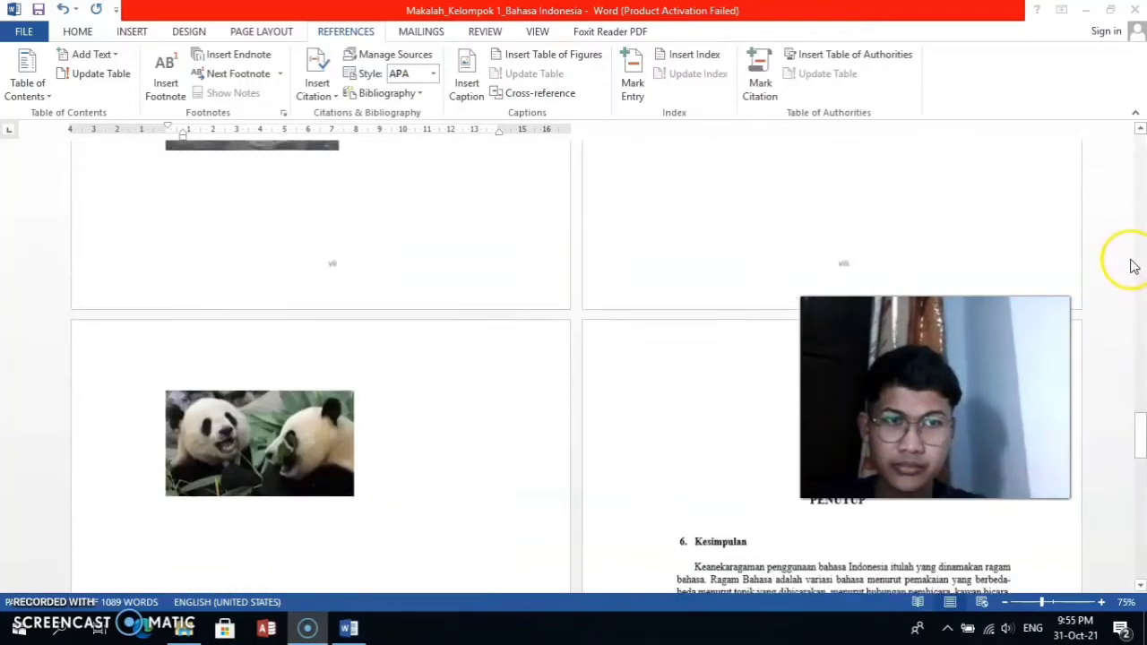
pyautogui.moveTo(1138, 397); pyautogui.dragTo(1136, 154)
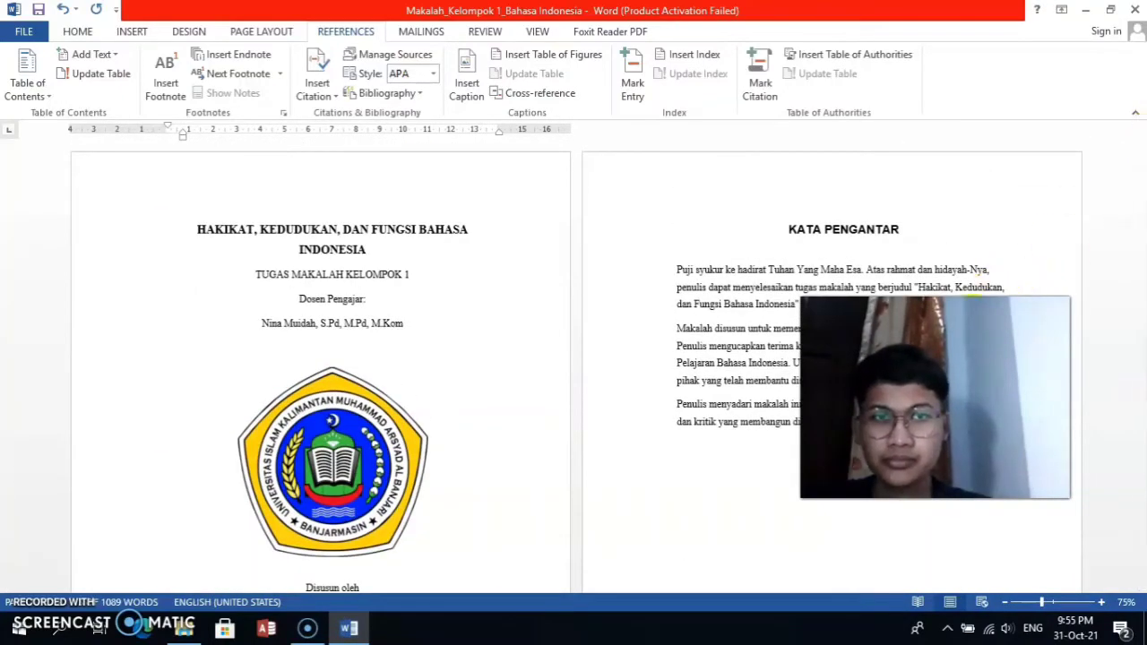
pyautogui.moveTo(972, 312); pyautogui.dragTo(1052, 426)
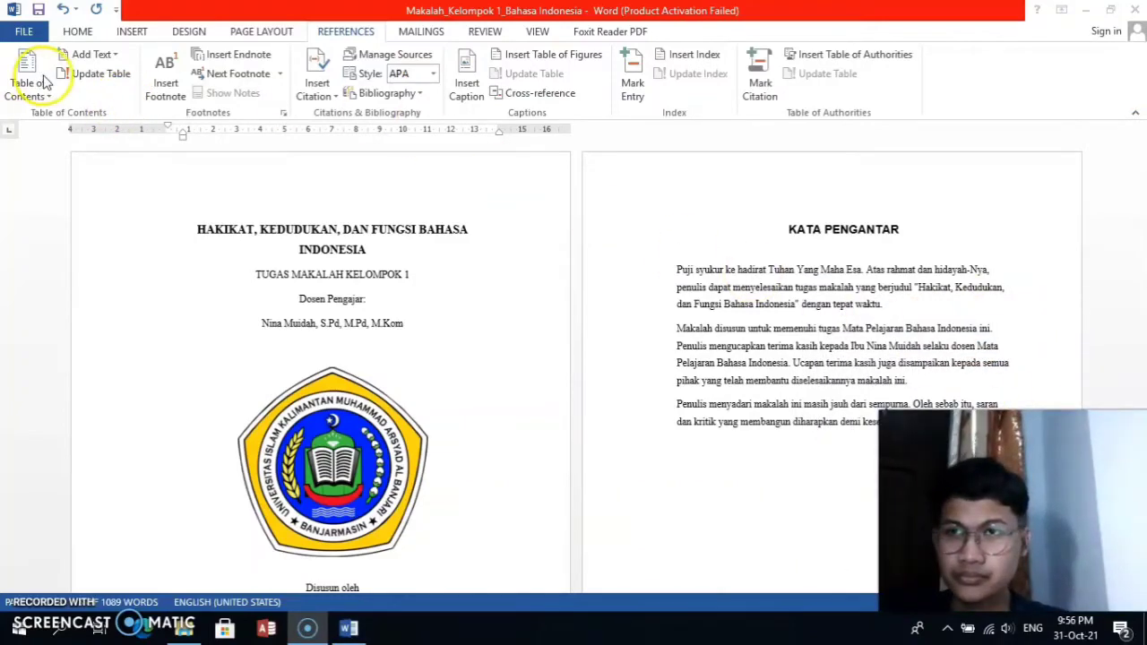
# Insert an Automatic Table 1 table of contents on the empty line below the DAFTAR ISI heading and review its entries.
pyautogui.scroll(-10, 463, 389)
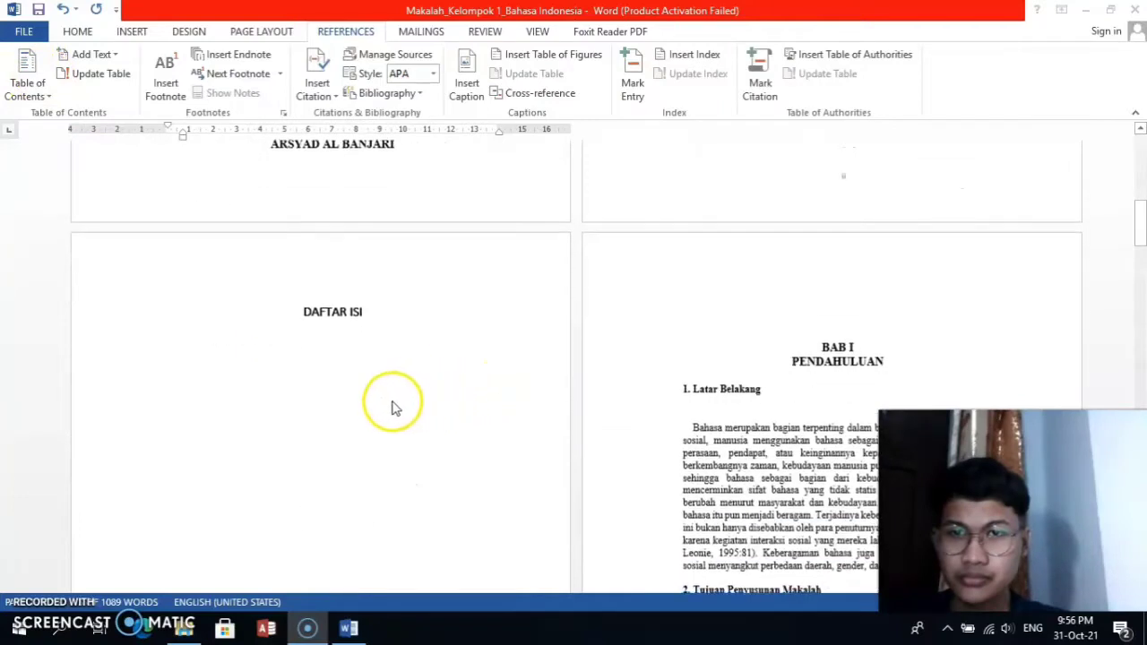
pyautogui.click(340, 383)
pyautogui.click(244, 353)
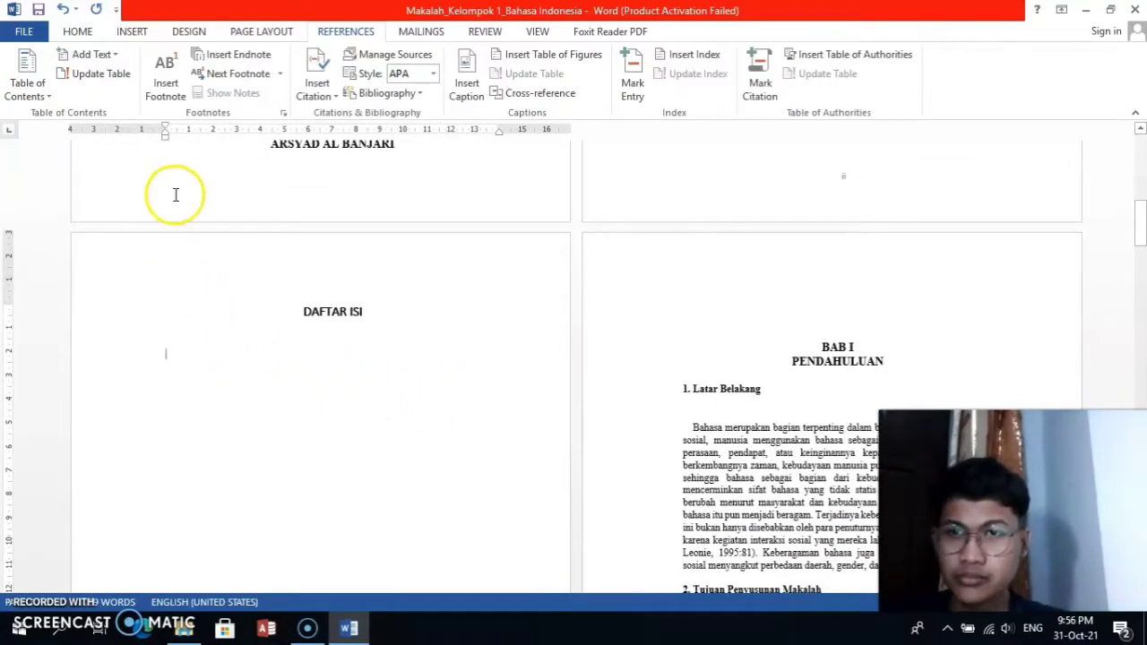
pyautogui.click(44, 87)
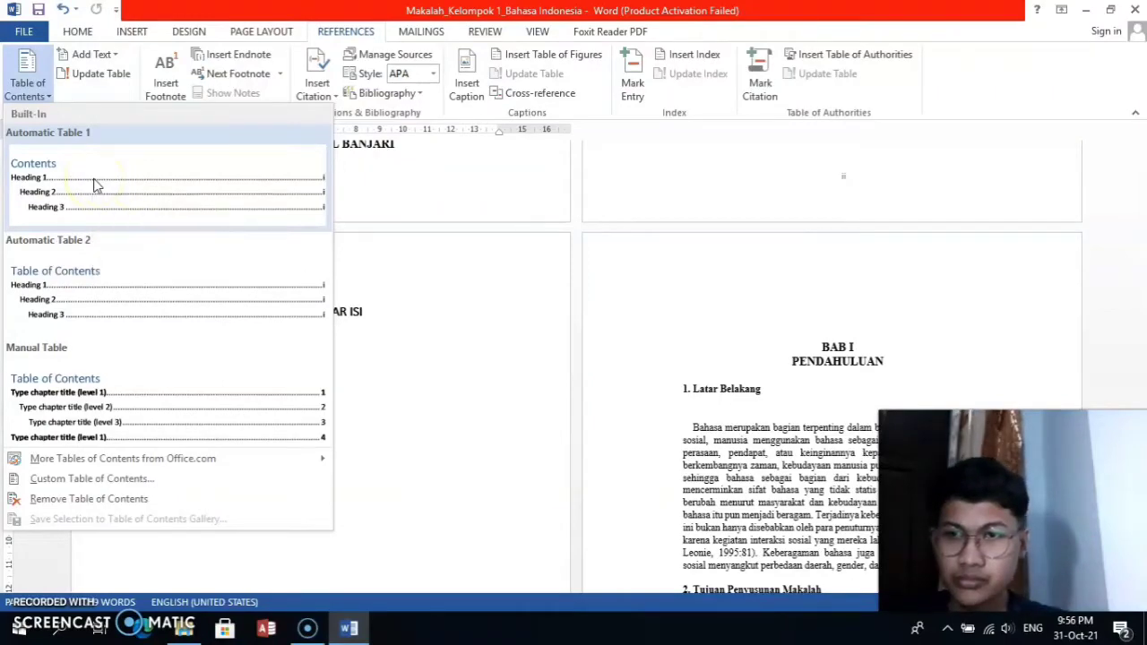
pyautogui.click(93, 185)
pyautogui.scroll(-5, 89, 186)
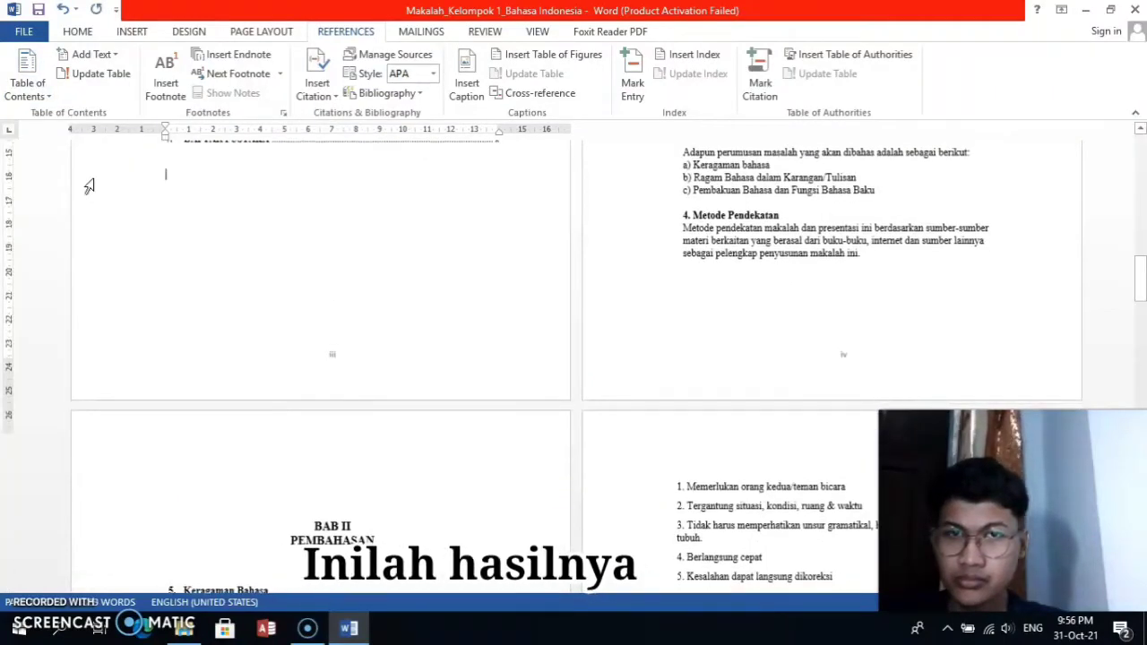
pyautogui.scroll(5, 301, 294)
pyautogui.scroll(2, 305, 298)
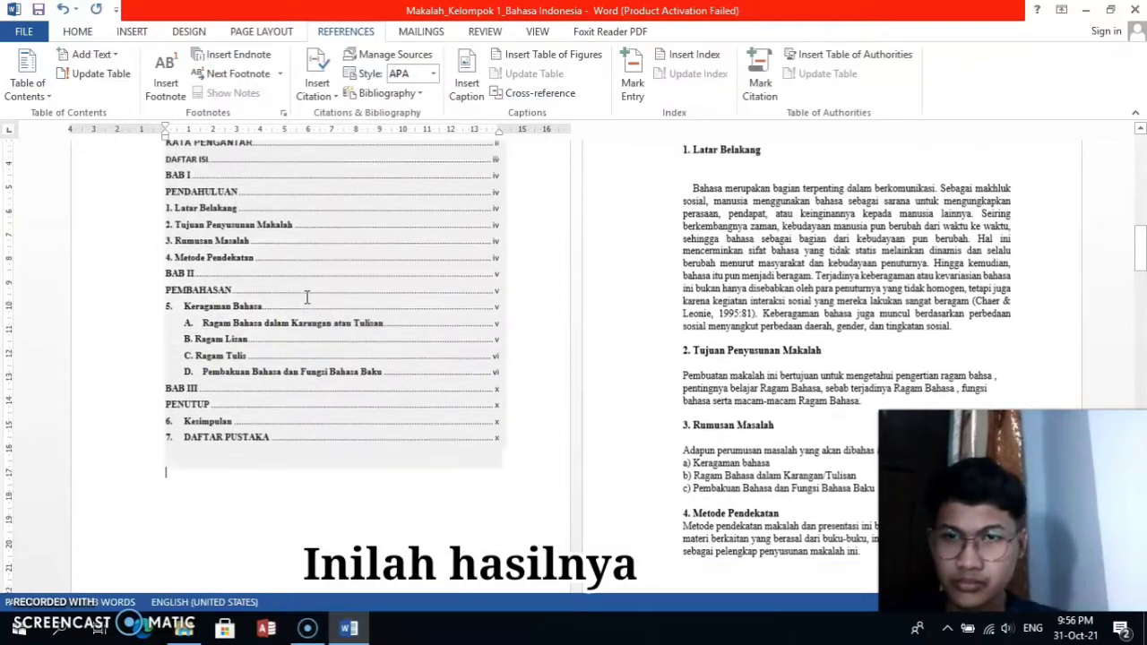
pyautogui.scroll(2, 307, 296)
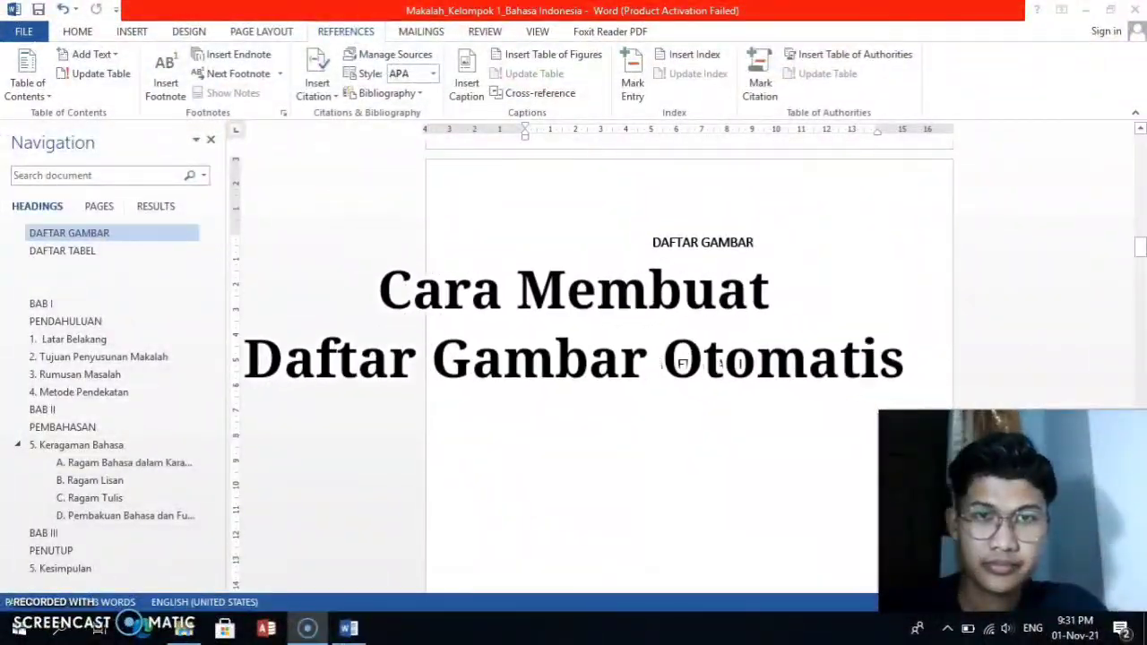
# Check which style is applied to the DAFTAR GAMBAR and DAFTAR TABEL headings.
pyautogui.doubleClick(704, 242)
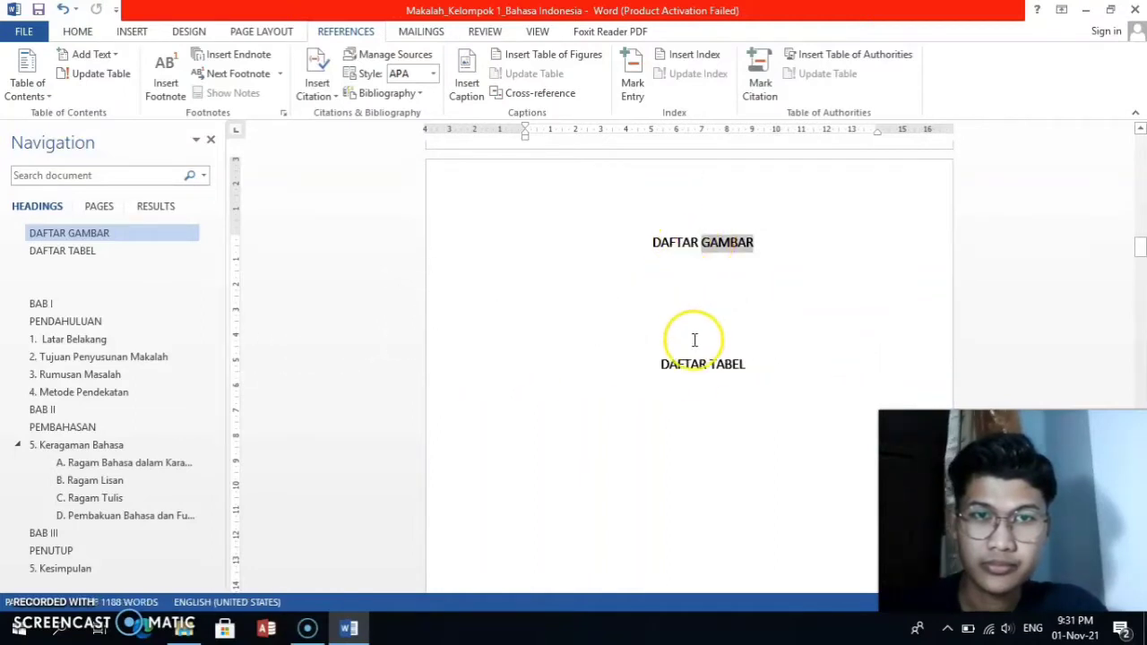
pyautogui.click(698, 370)
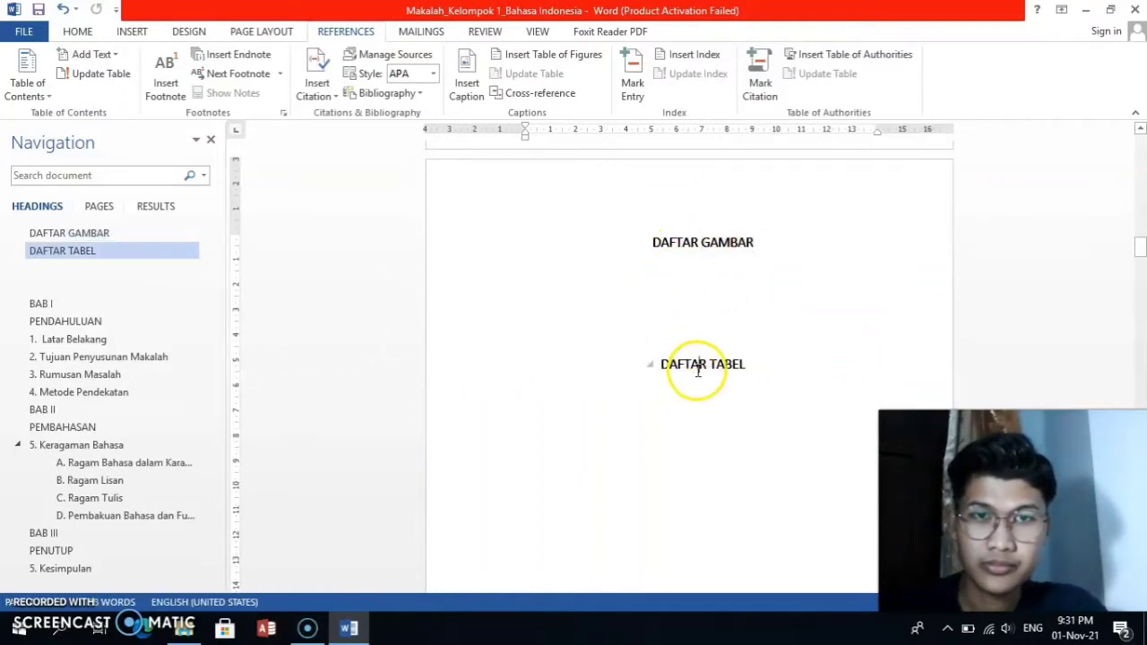
pyautogui.click(764, 251)
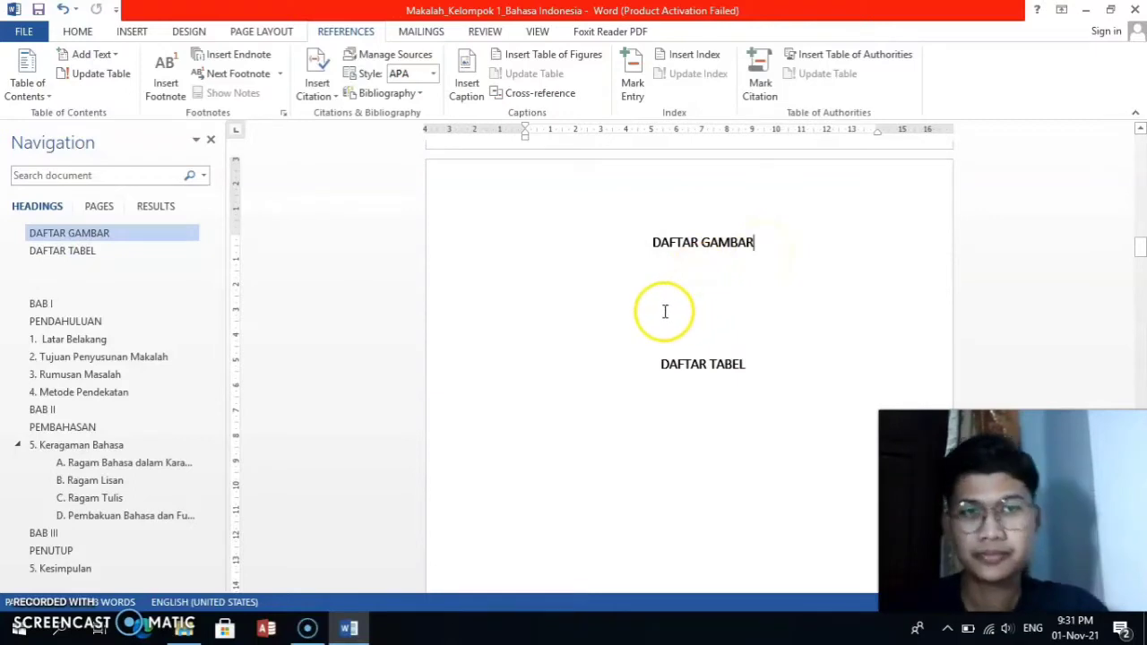
pyautogui.scroll(-1, 663, 304)
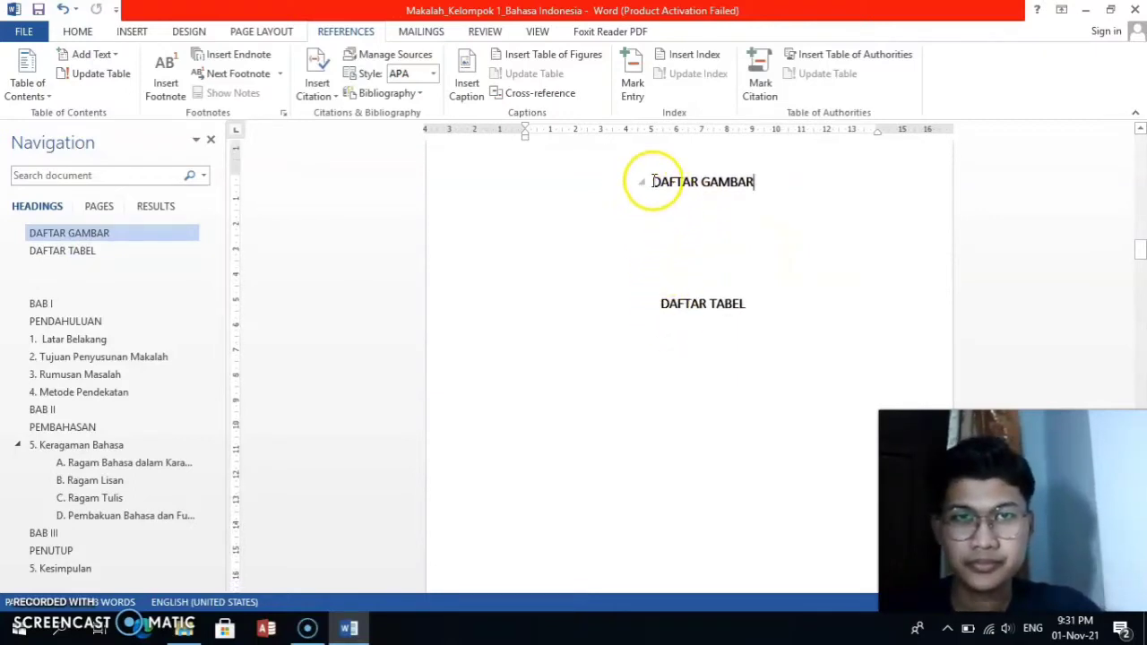
pyautogui.moveTo(654, 181); pyautogui.dragTo(751, 184)
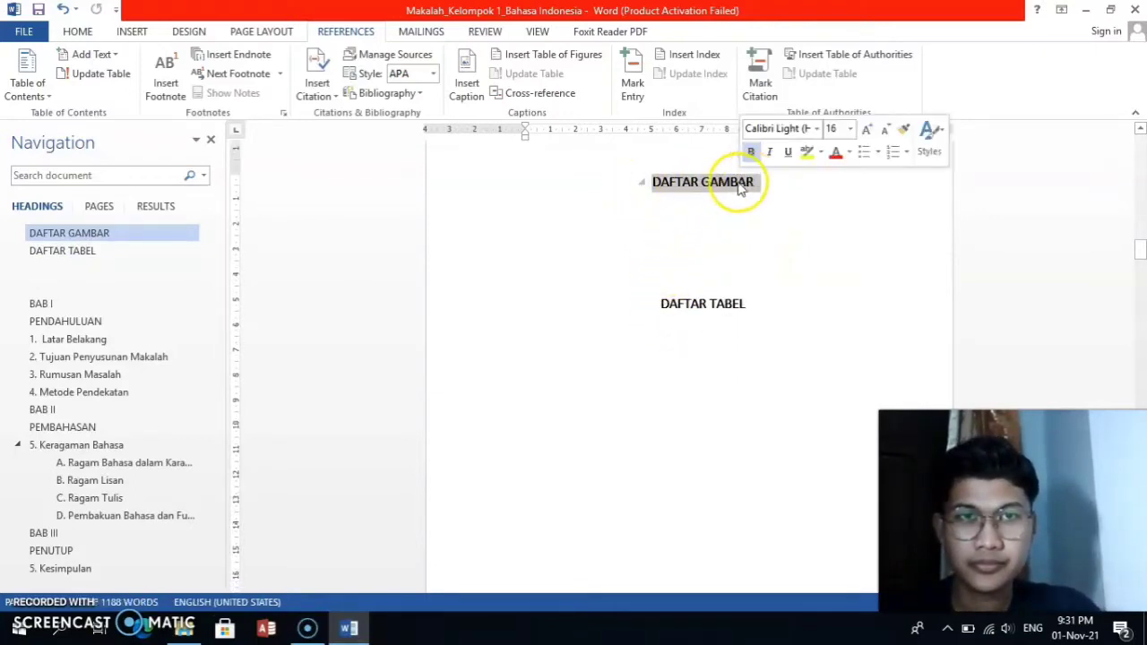
pyautogui.click(77, 34)
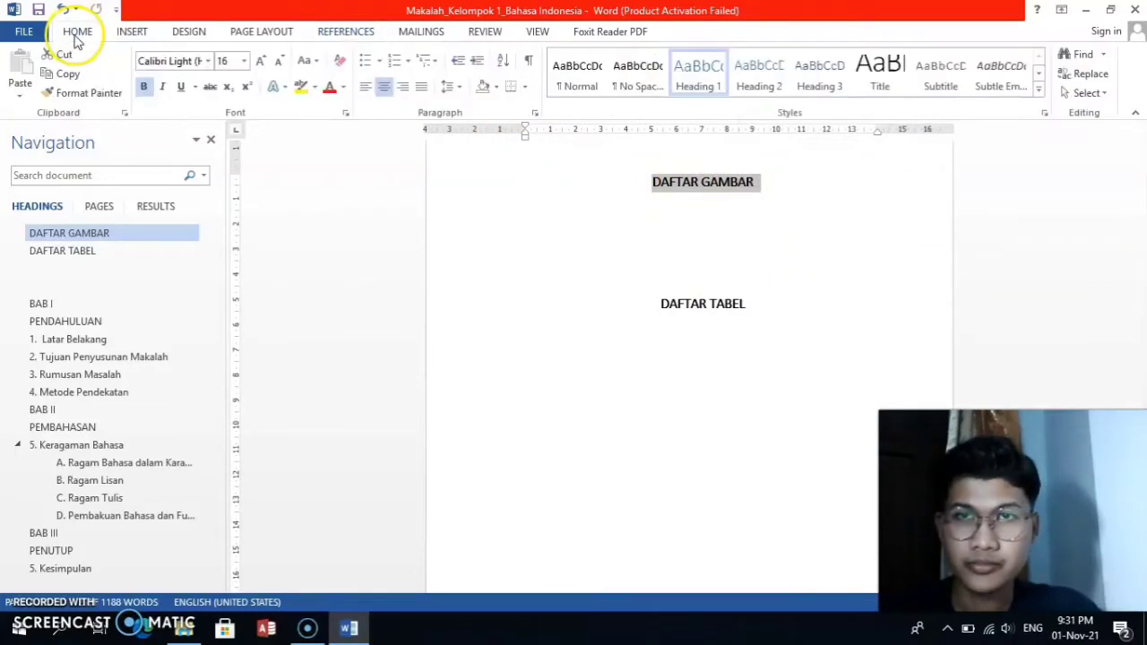
pyautogui.click(670, 302)
pyautogui.moveTo(666, 303); pyautogui.dragTo(734, 302)
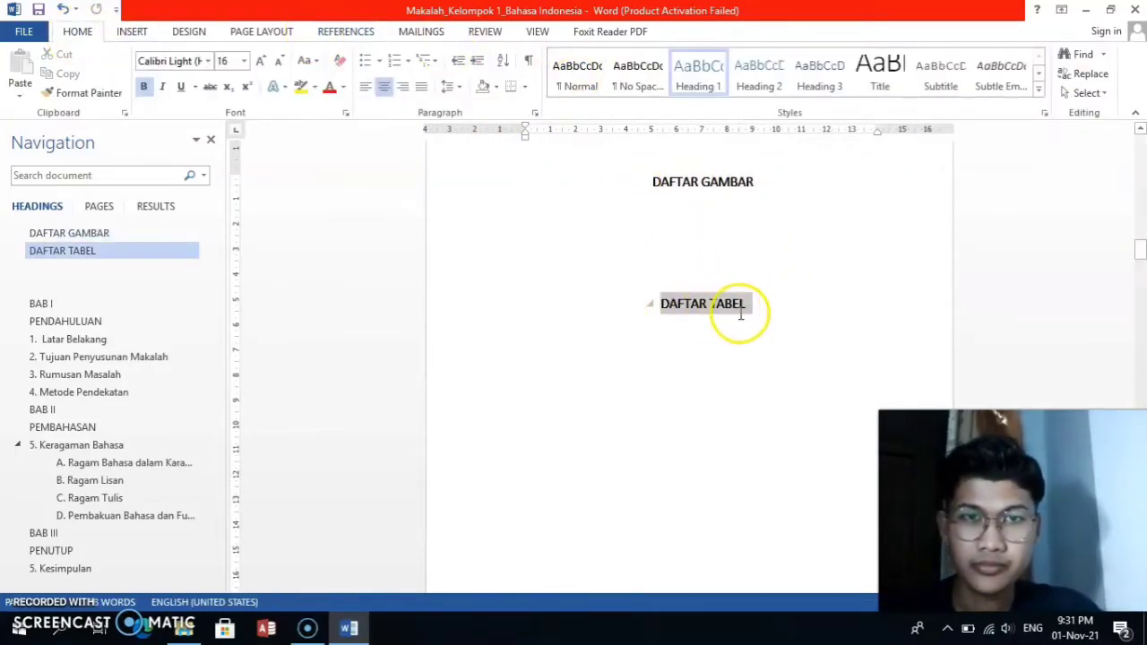
# Place the text cursor on an empty line directly below the DAFTAR TABEL heading.
pyautogui.press('End')
pyautogui.press('Return')
pyautogui.scroll(-1, 690, 224)
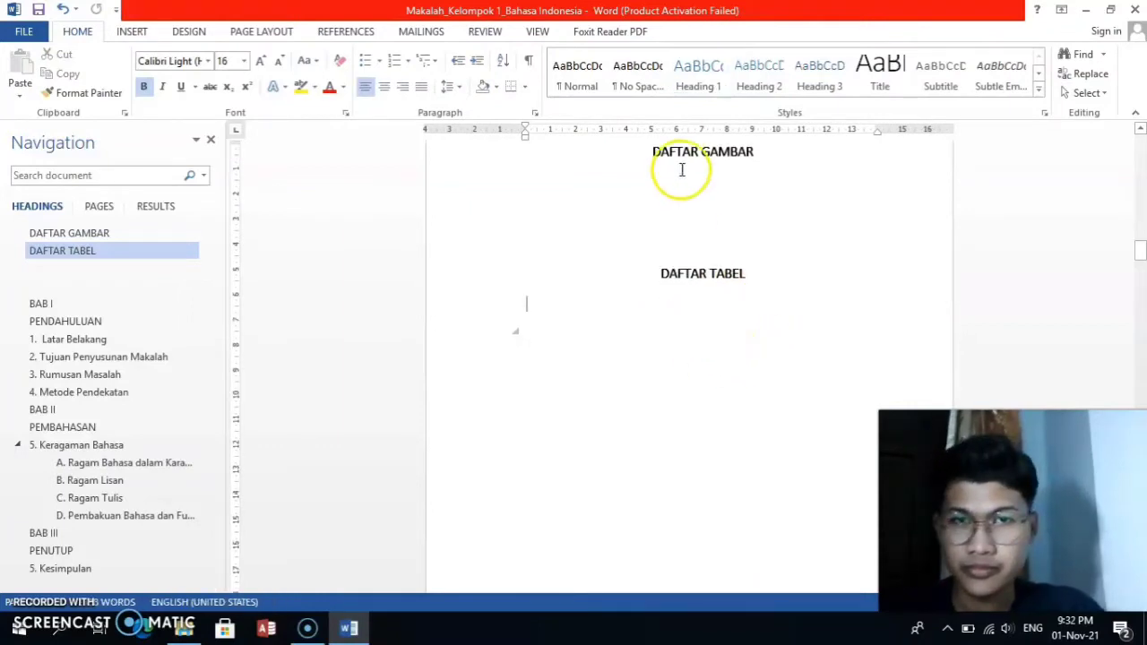
# Select the rhino picture above the tiger picture in the body of the paper and show the caption commands.
pyautogui.scroll(-15, 680, 173)
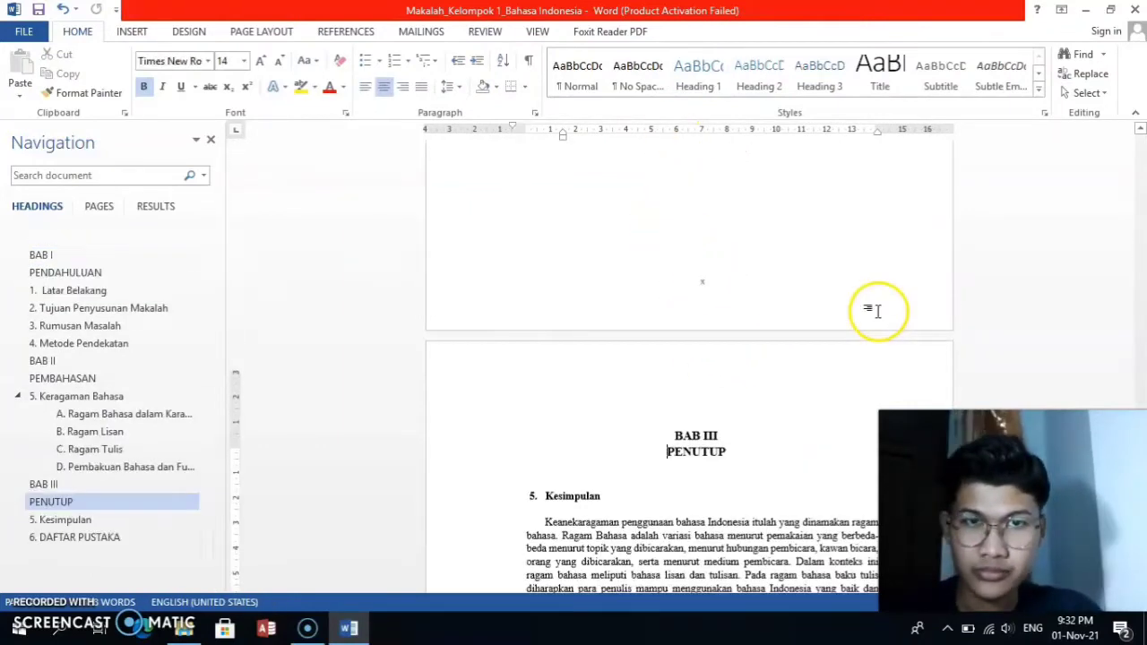
pyautogui.scroll(3, 879, 310)
pyautogui.scroll(10, 879, 311)
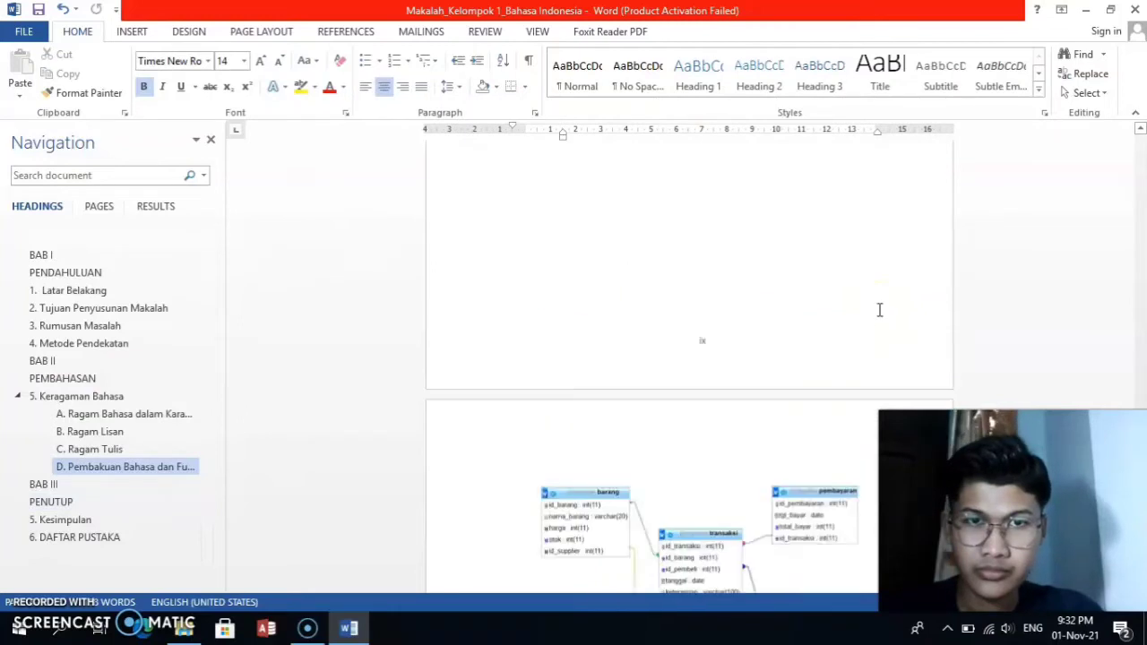
pyautogui.scroll(10, 877, 310)
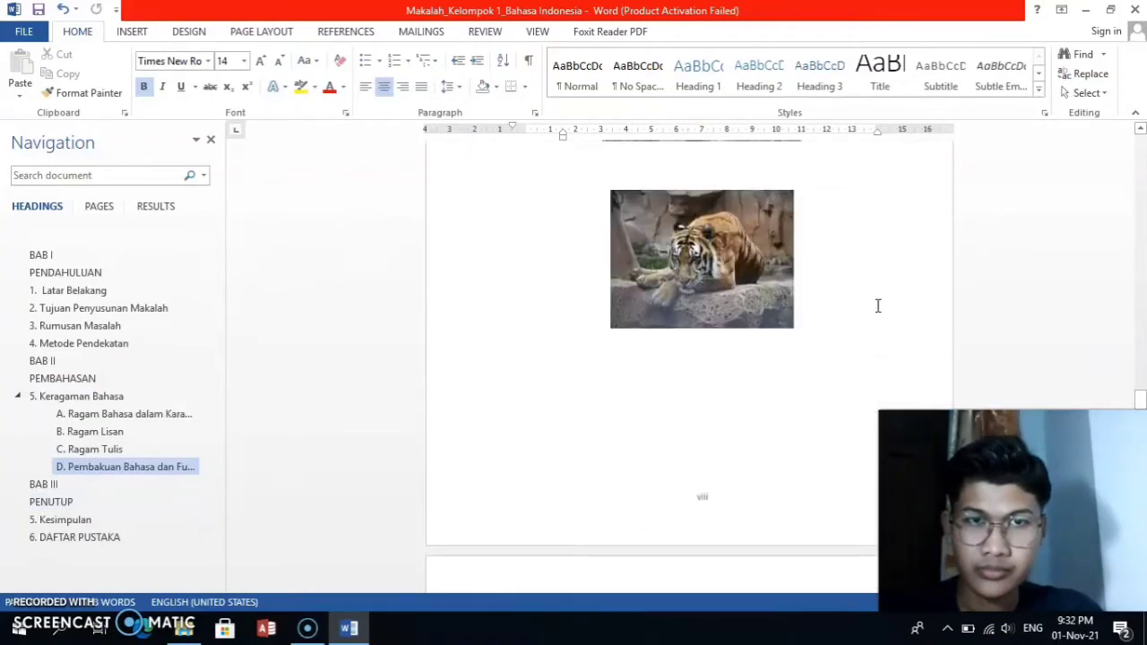
pyautogui.scroll(1, 878, 306)
pyautogui.click(763, 271)
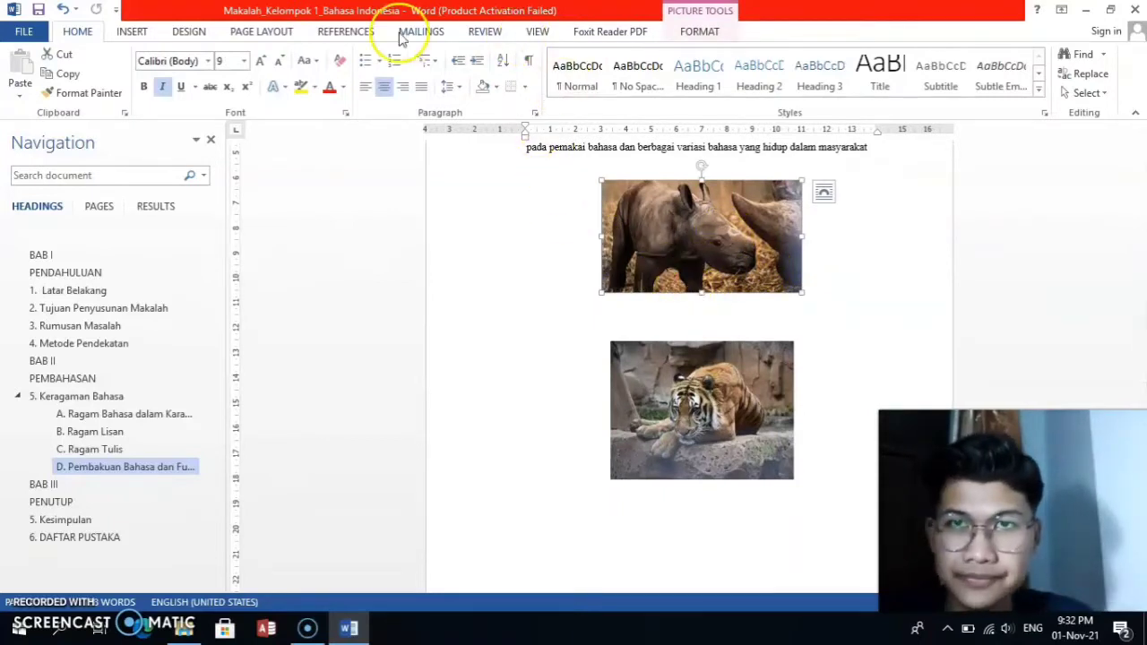
pyautogui.click(348, 38)
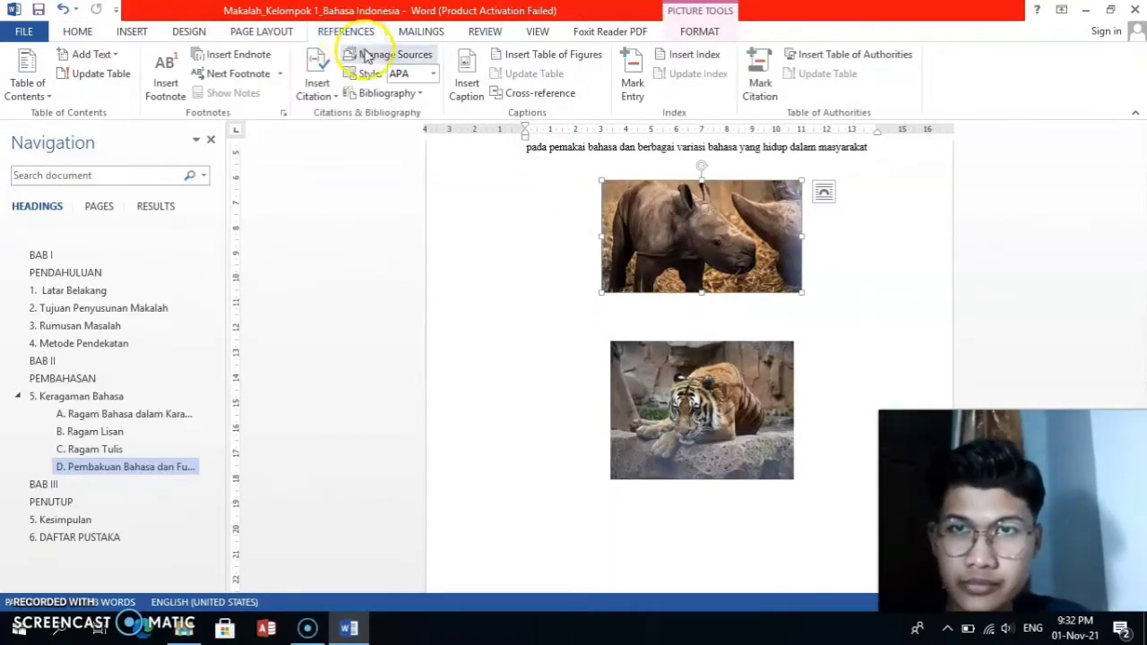
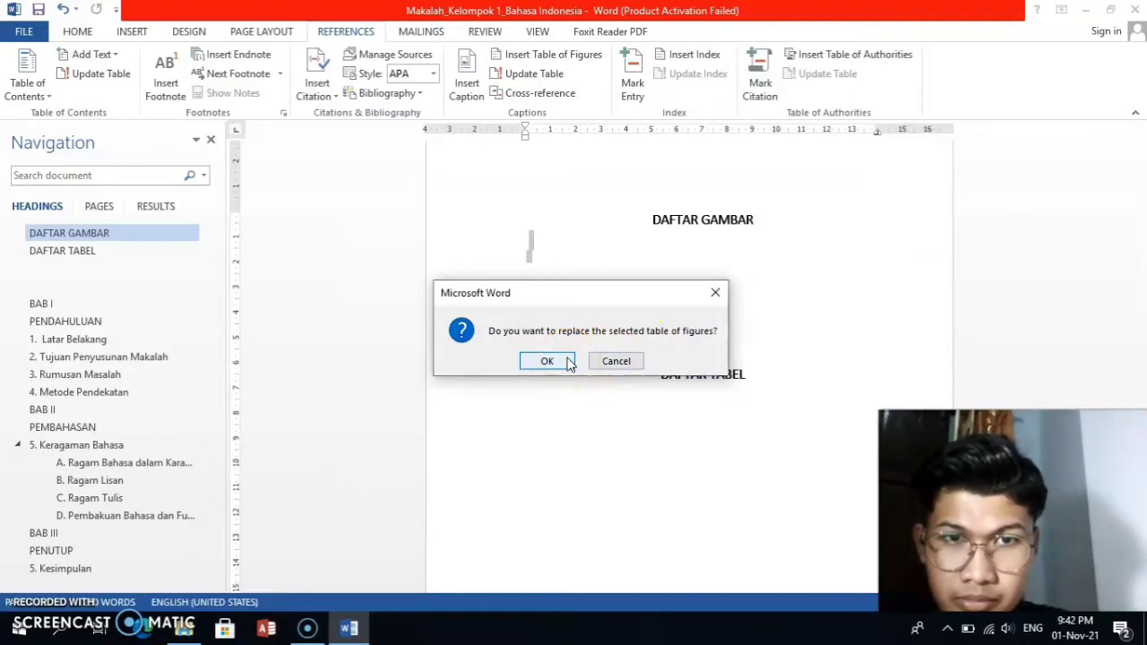
# Replace the table of figures below the DAFTAR GAMBAR heading with one for the caption label "Gambar 1.".
pyautogui.click(717, 293)
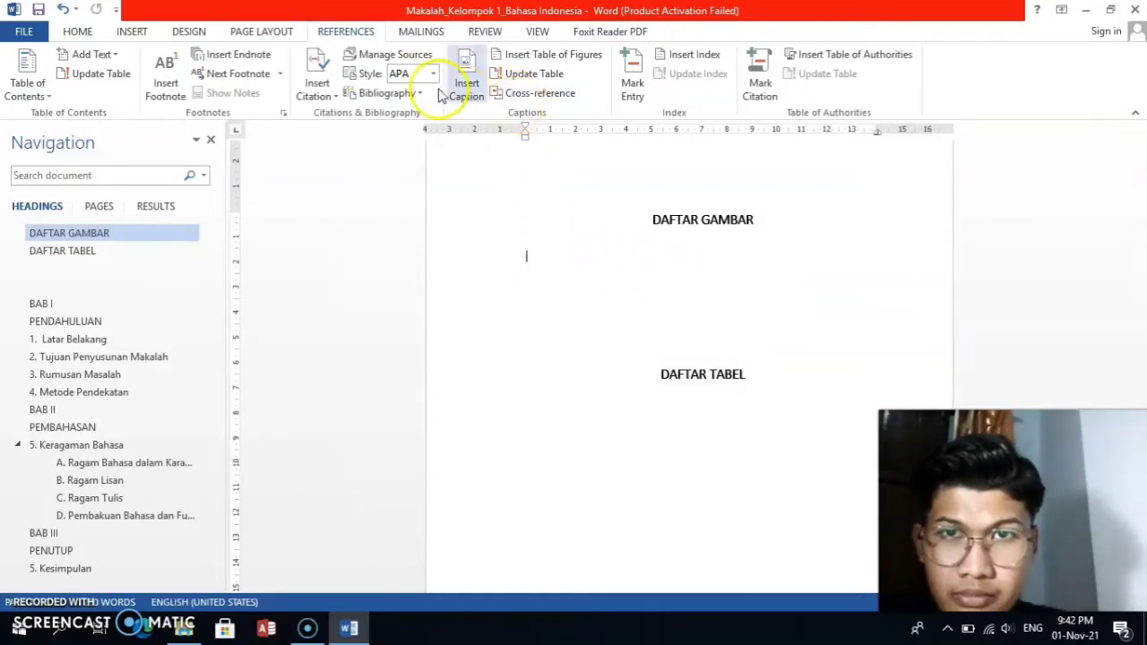
pyautogui.click(528, 54)
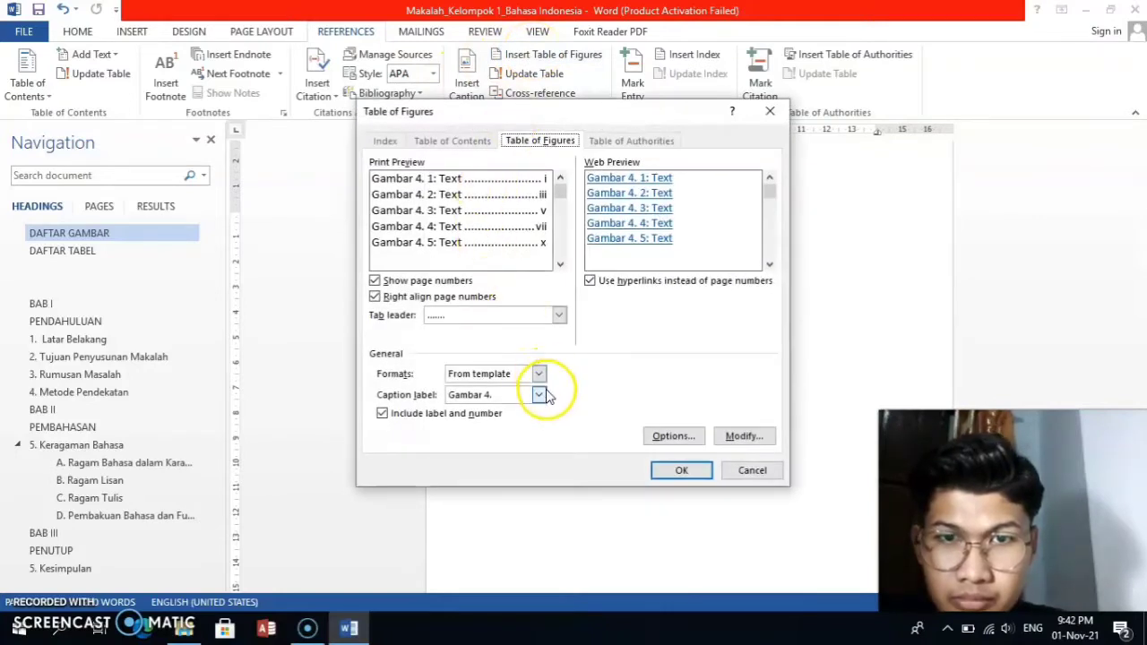
pyautogui.click(538, 374)
pyautogui.click(536, 389)
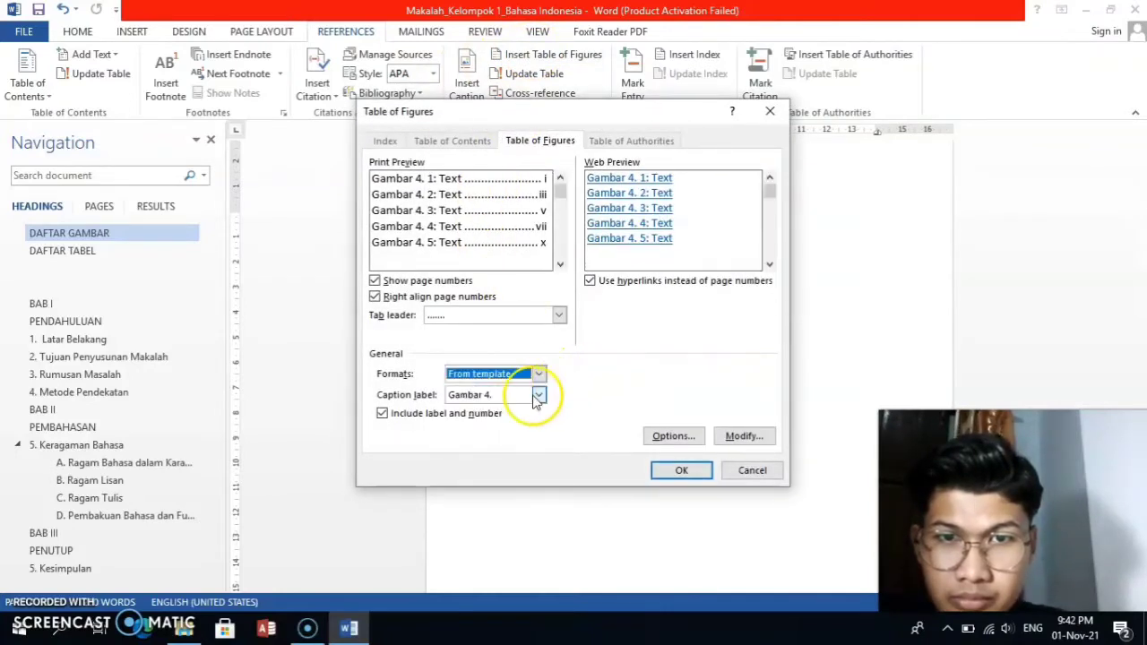
pyautogui.click(538, 394)
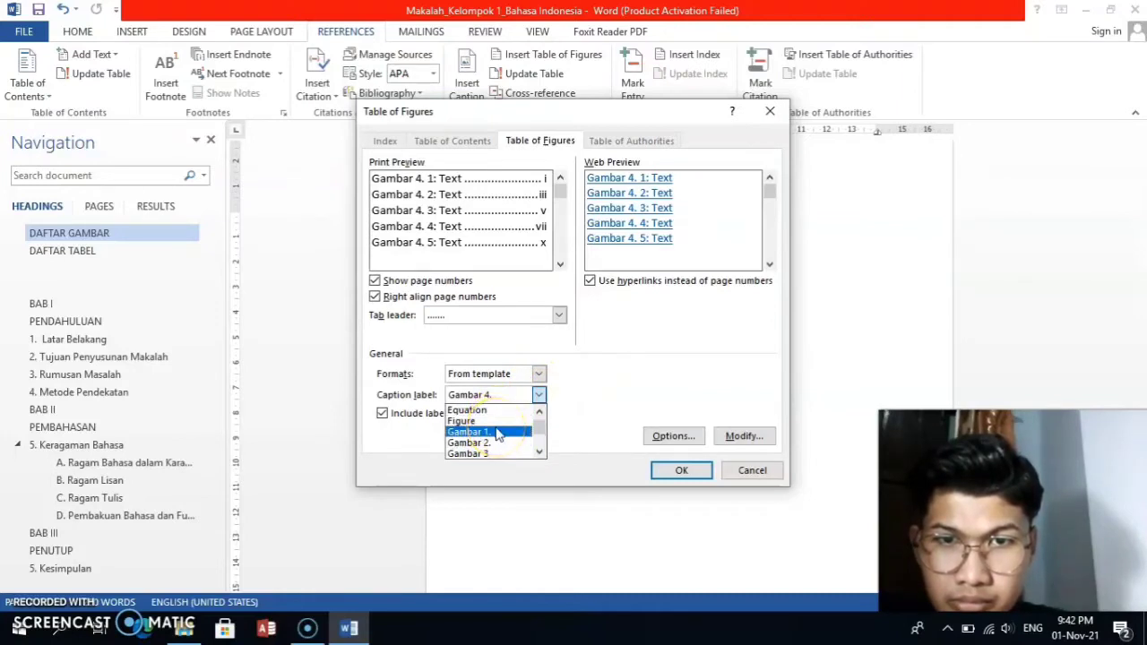
pyautogui.click(499, 433)
pyautogui.click(674, 472)
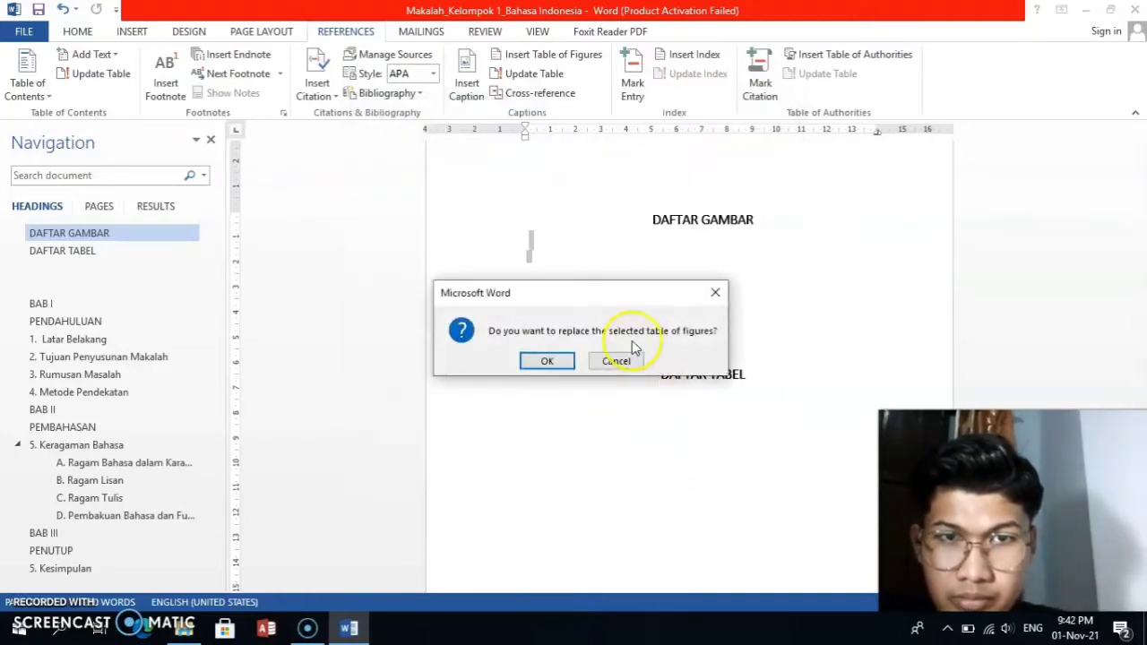
pyautogui.click(546, 361)
pyautogui.scroll(-4, 705, 355)
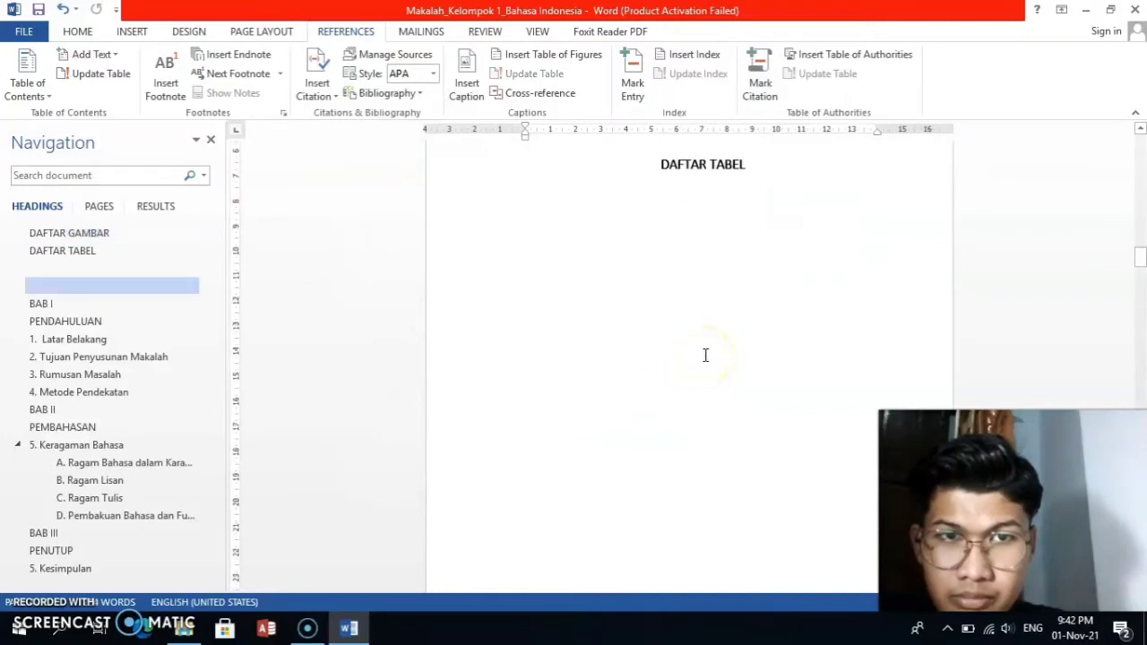
pyautogui.scroll(5, 705, 355)
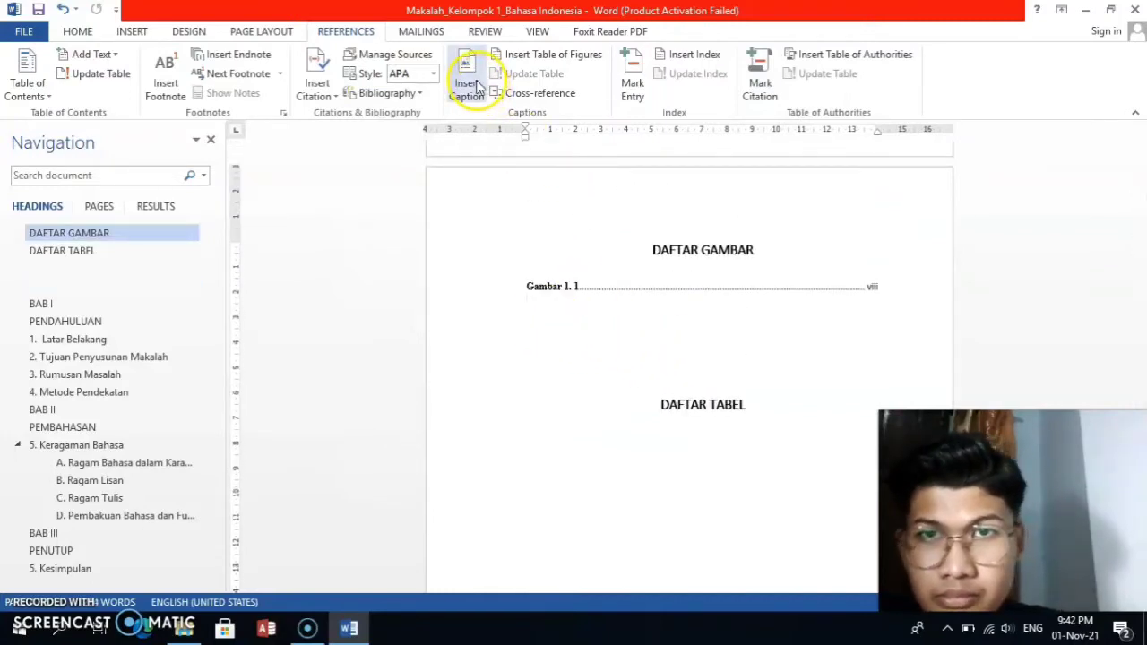
# Insert a table of figures for the caption label "Gambar 2." below the Gambar 1 entry.
pyautogui.click(537, 54)
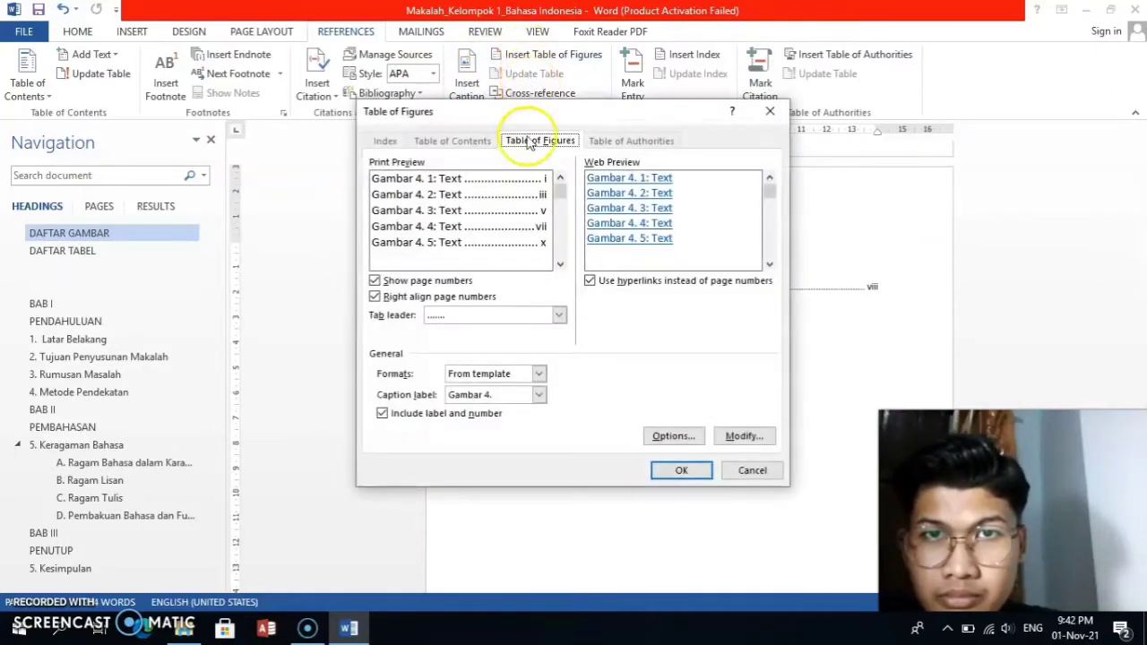
pyautogui.click(538, 394)
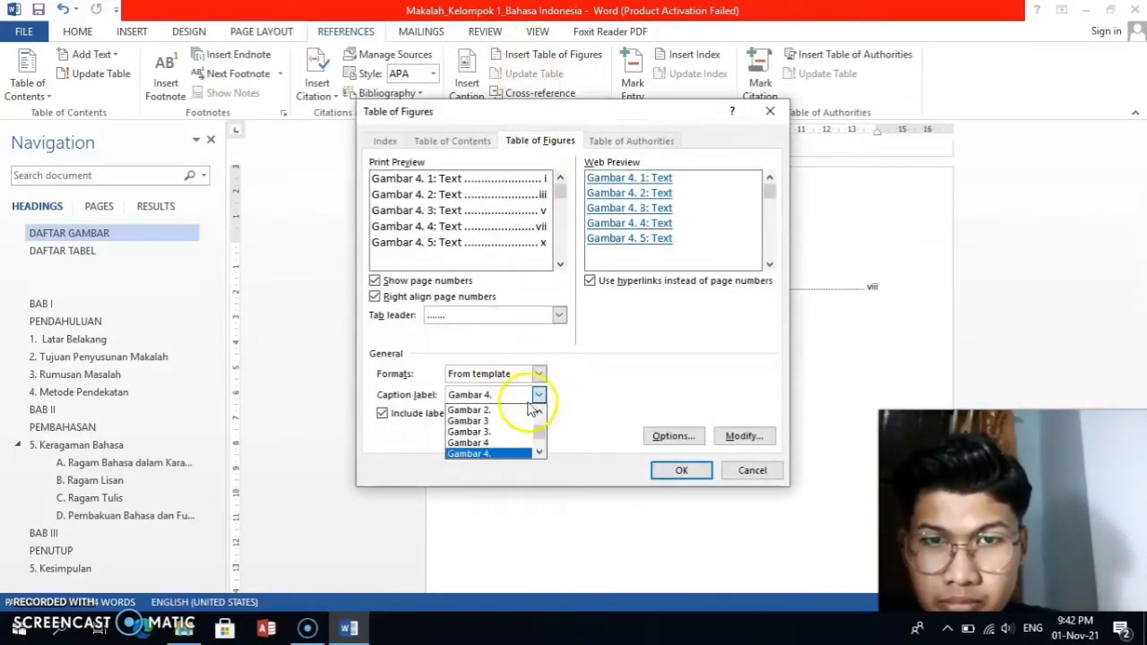
pyautogui.click(506, 409)
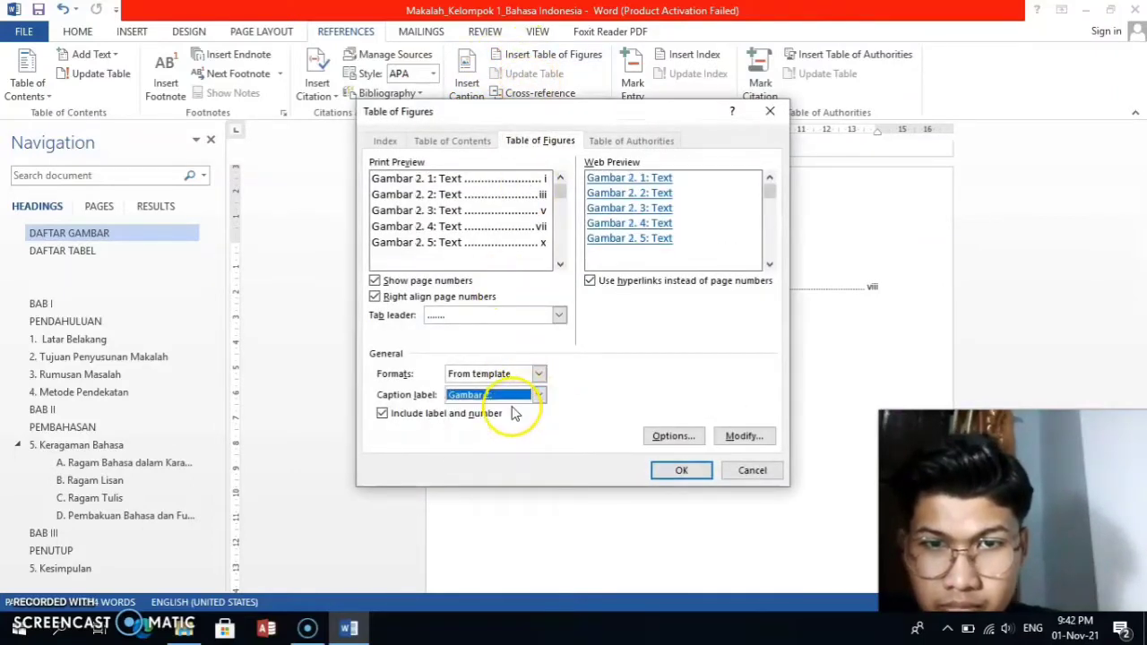
pyautogui.click(681, 472)
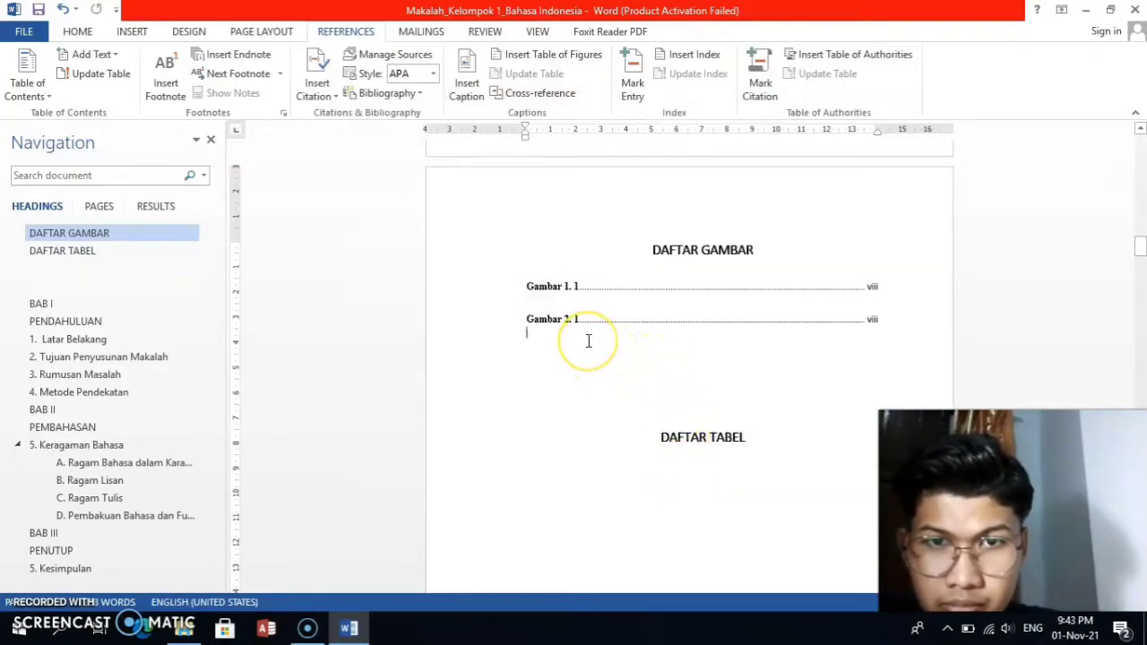
# Insert a table of figures for the caption label "Gambar 3." on the line below the Gambar 2 entry.
pyautogui.click(592, 308)
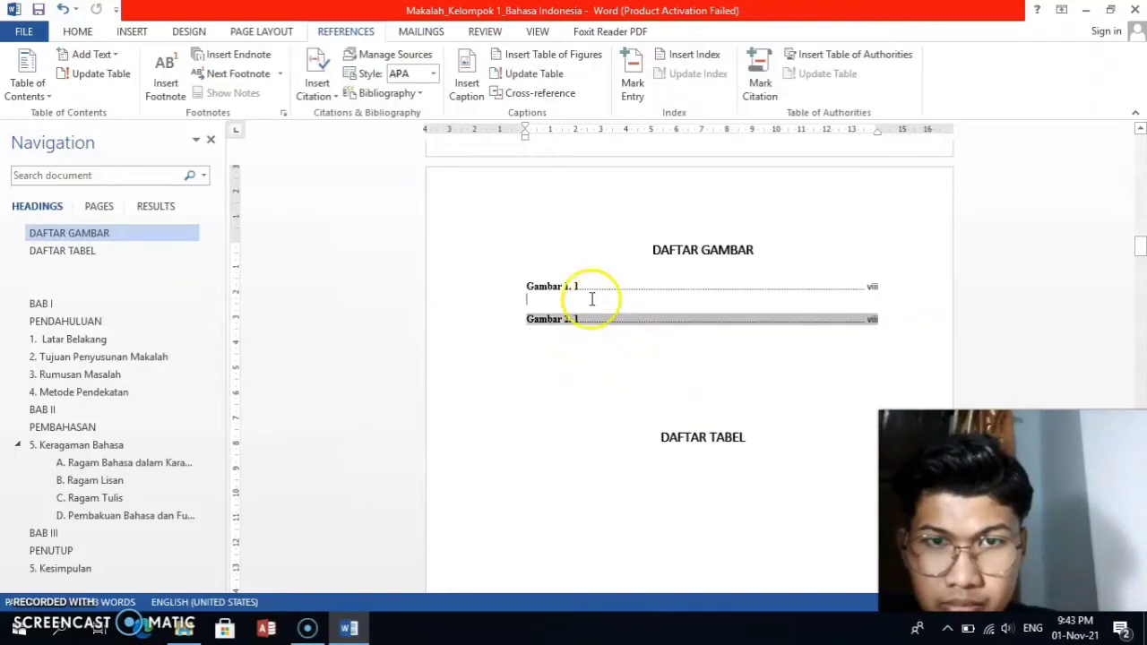
pyautogui.click(583, 335)
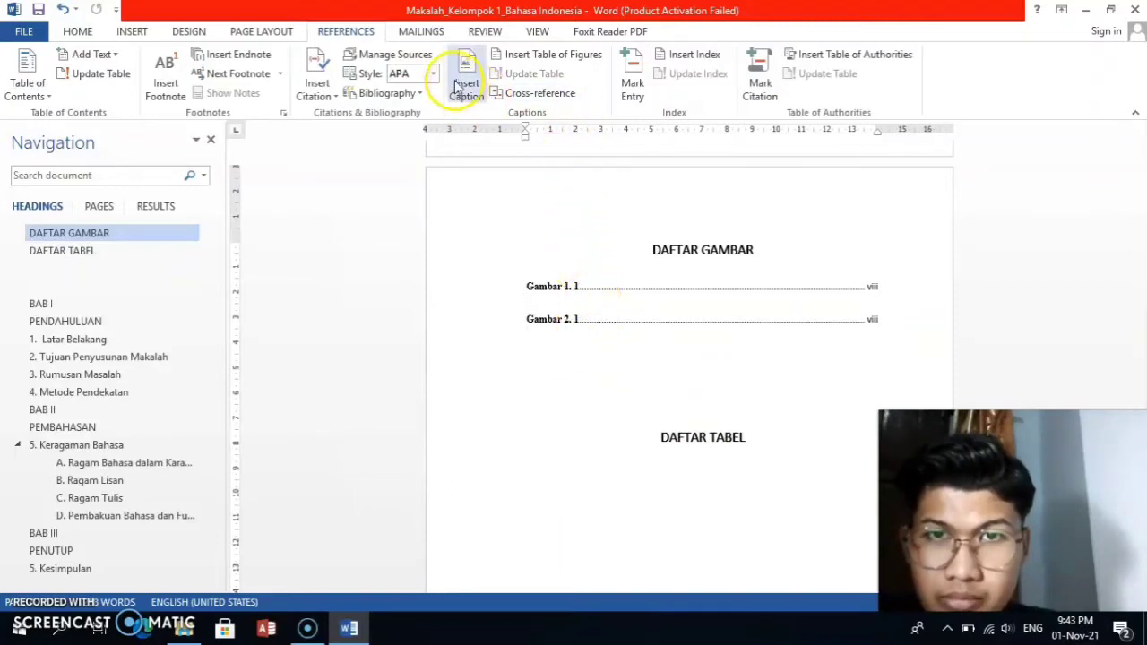
pyautogui.click(531, 54)
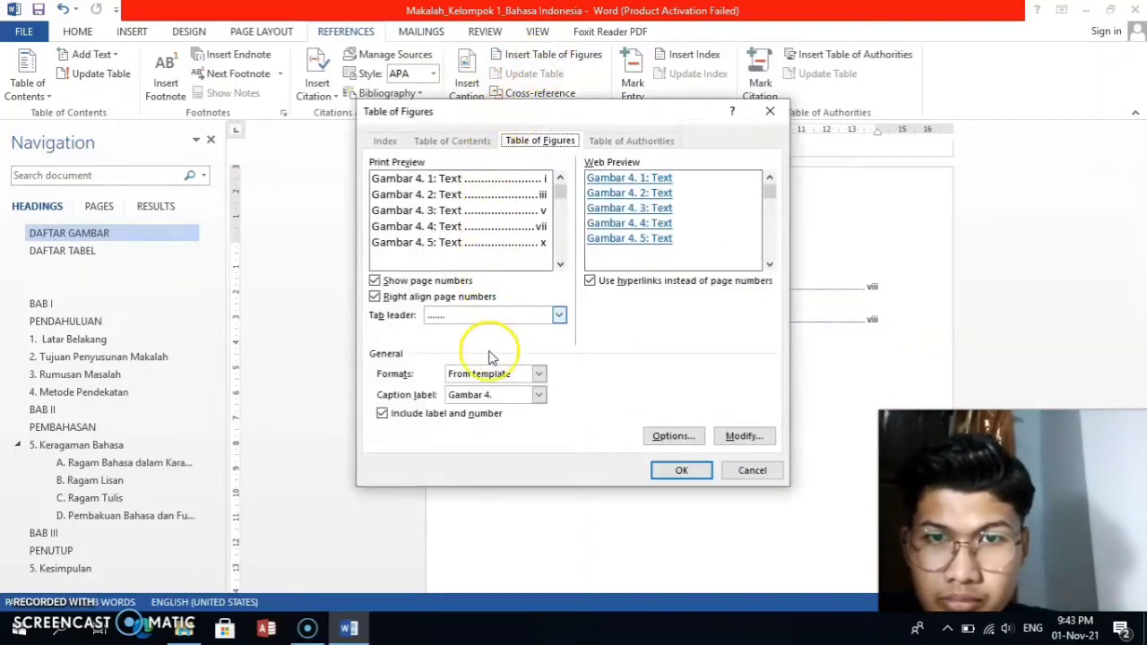
pyautogui.click(537, 395)
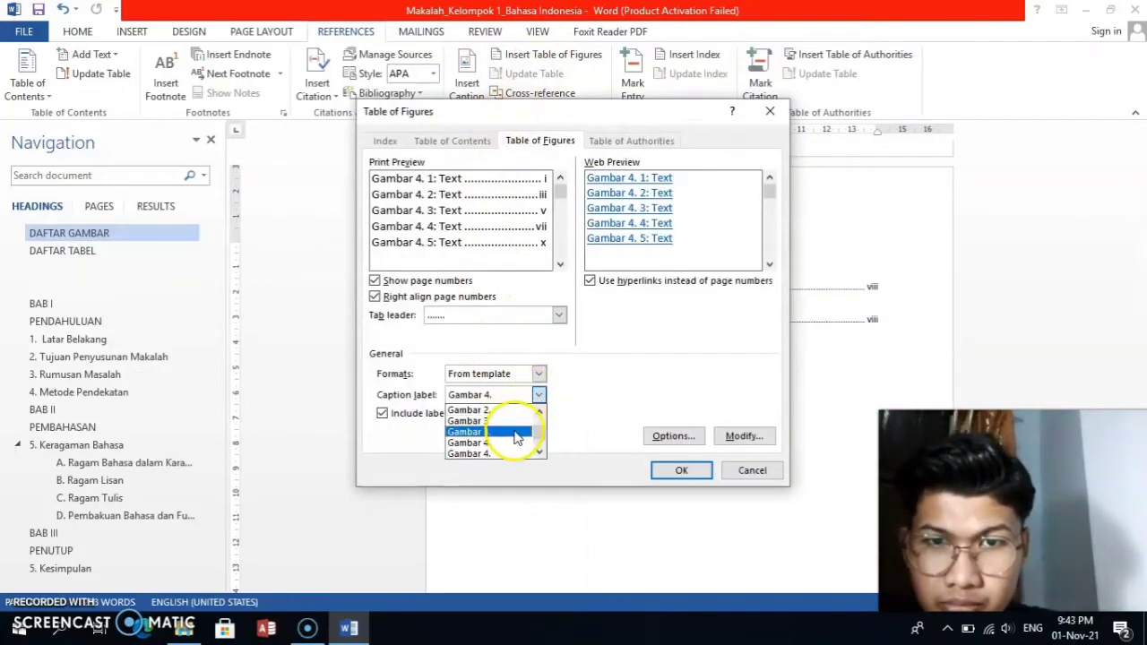
pyautogui.click(516, 432)
pyautogui.click(681, 471)
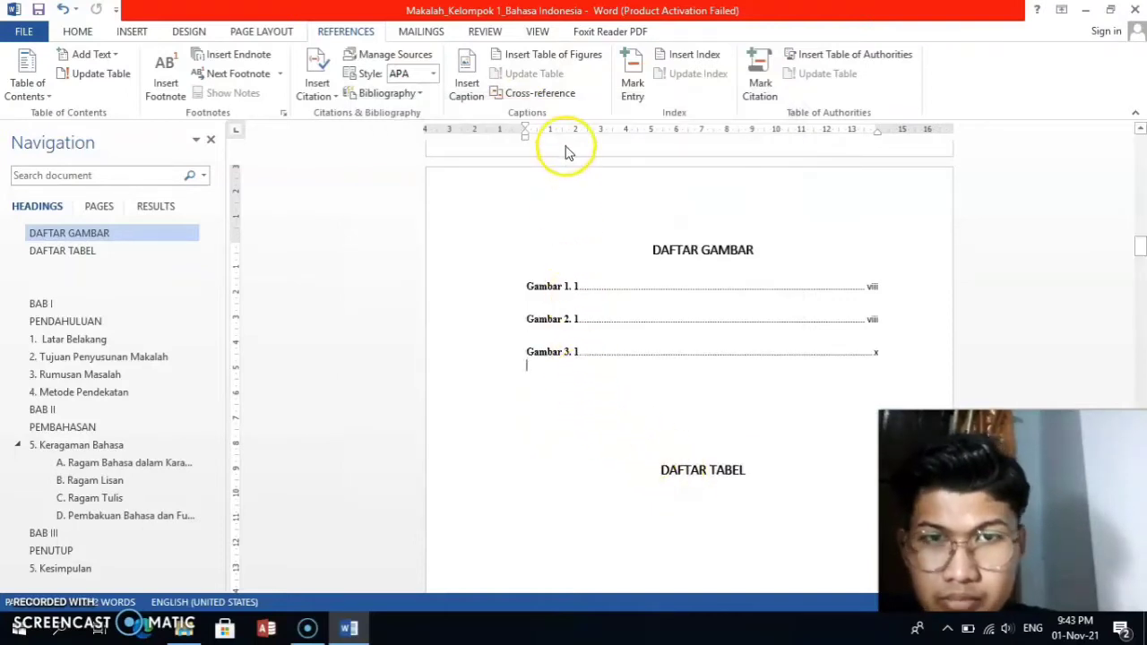
# Insert a table of figures for the caption label "Gambar 4." below the Gambar 3 entry.
pyautogui.click(528, 55)
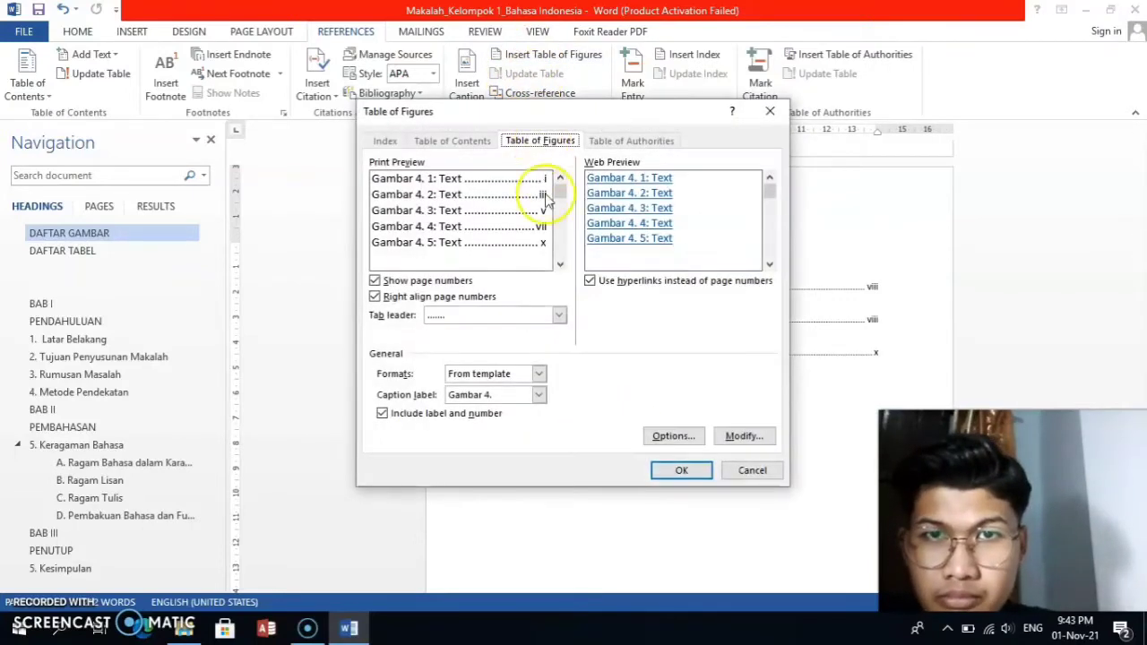
pyautogui.click(538, 395)
pyautogui.click(524, 454)
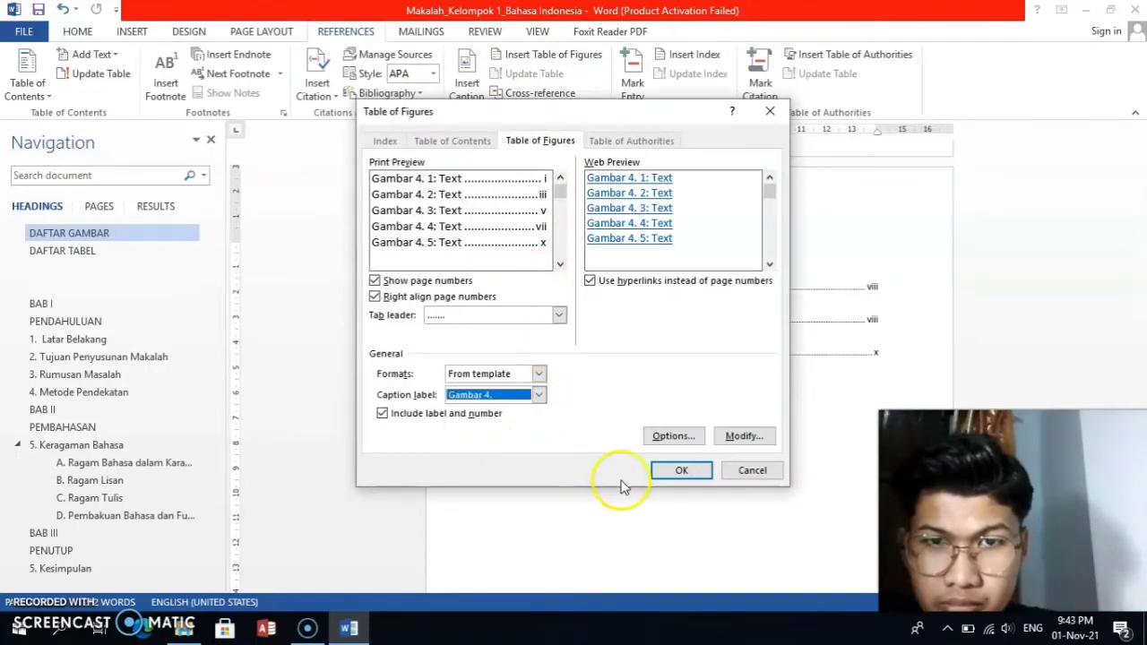
pyautogui.click(677, 472)
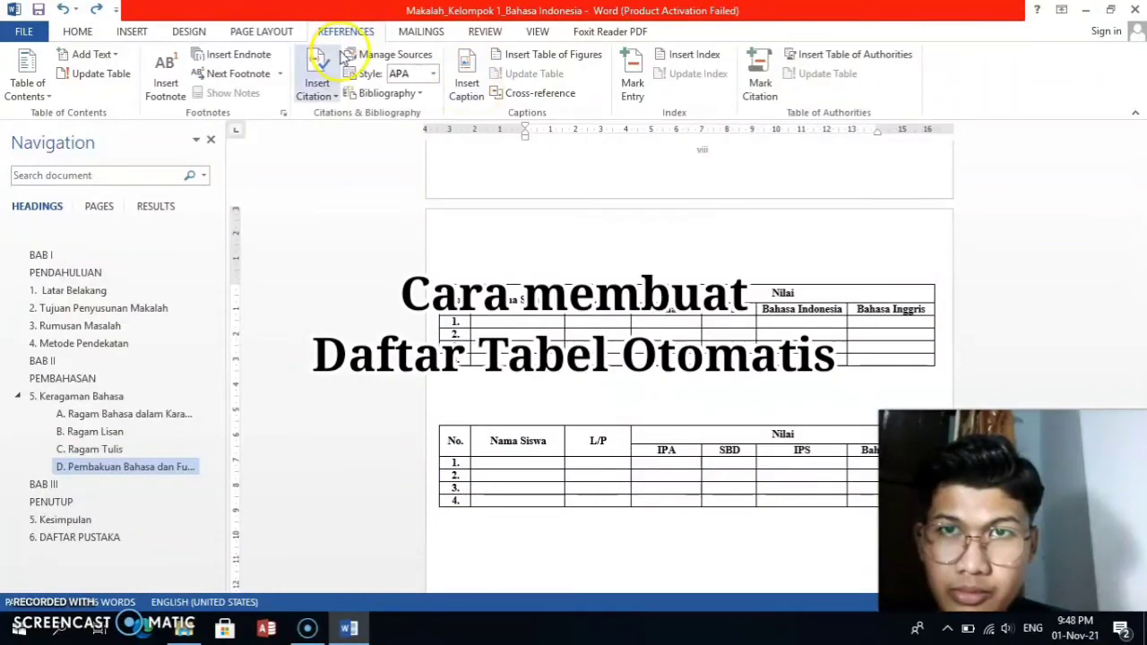
# Create the caption label "Tabel Nilai 1." and insert the caption "Tabel Nilai 1. 1" below the first grades table.
pyautogui.click(468, 88)
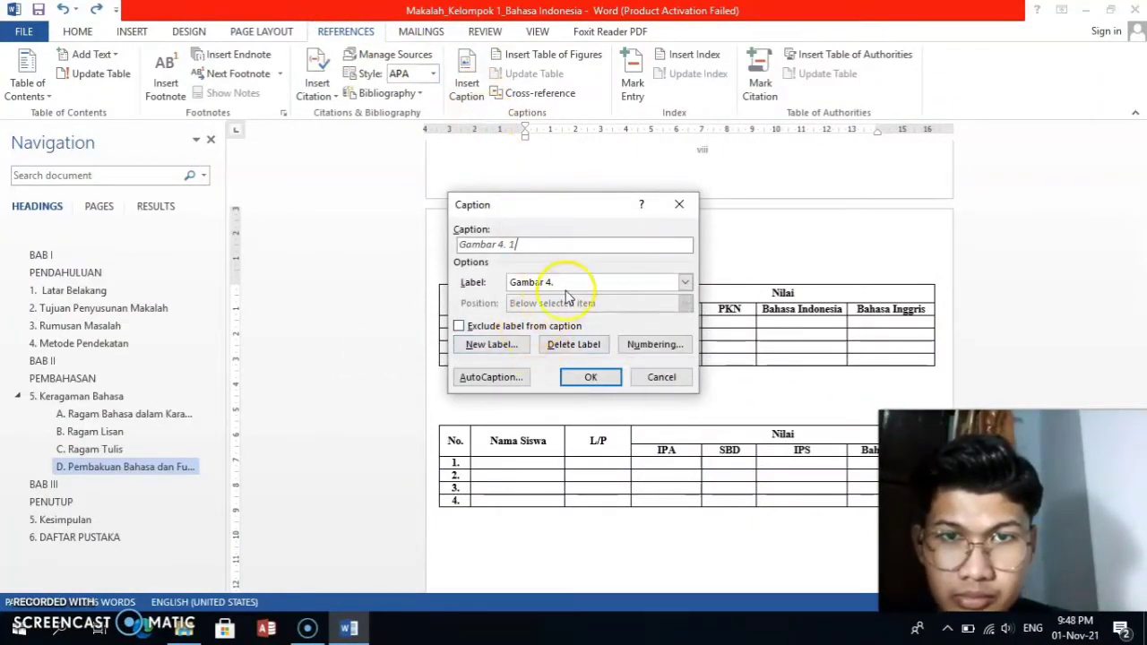
pyautogui.click(685, 283)
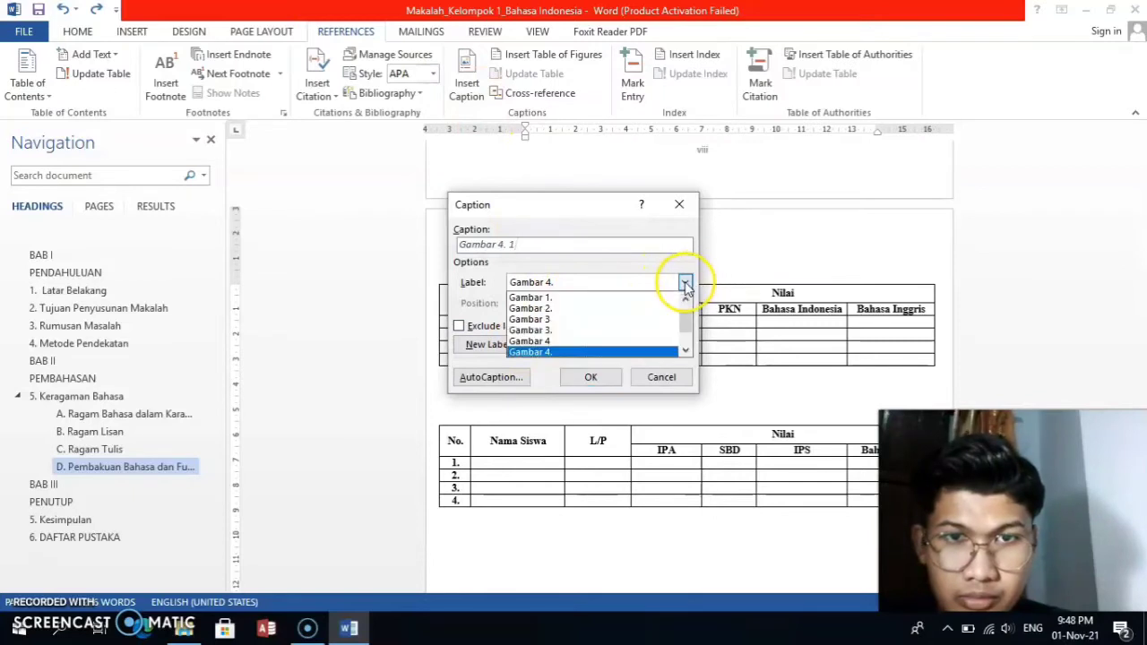
pyautogui.scroll(-2, 645, 309)
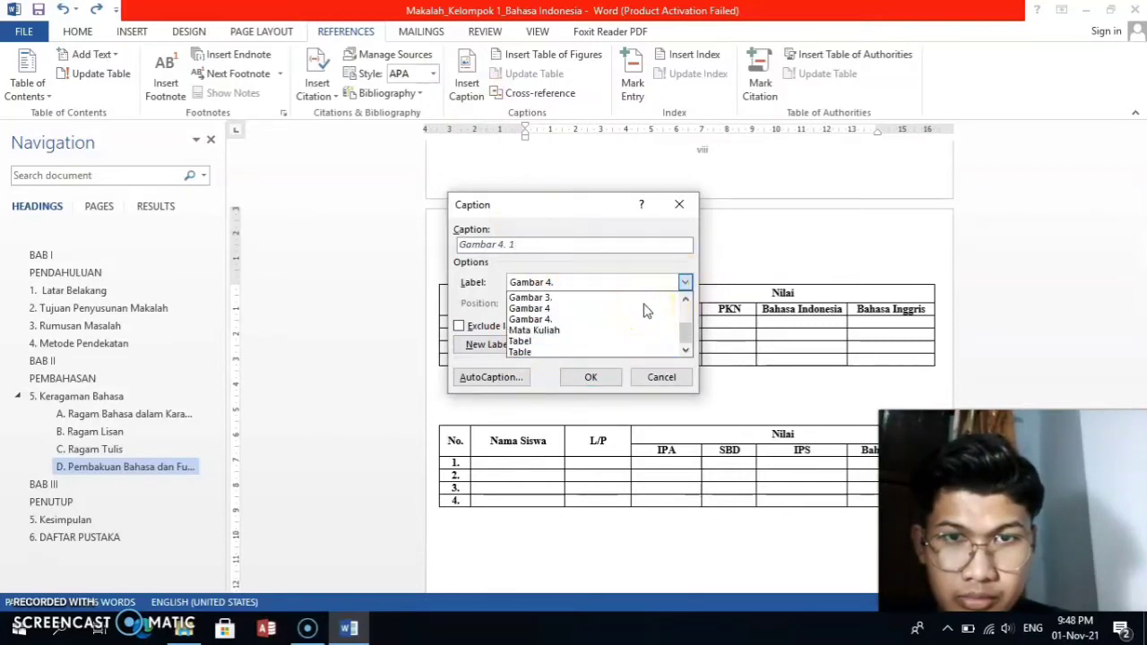
pyautogui.scroll(2, 647, 309)
pyautogui.scroll(-1, 647, 309)
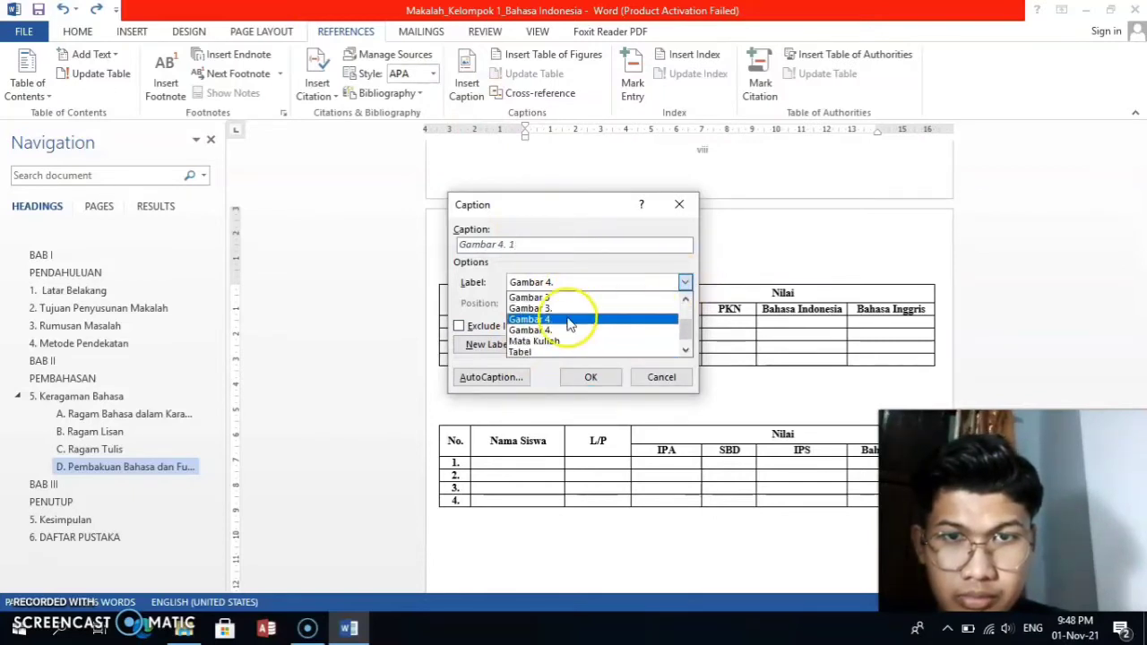
pyautogui.scroll(1, 550, 307)
pyautogui.click(488, 345)
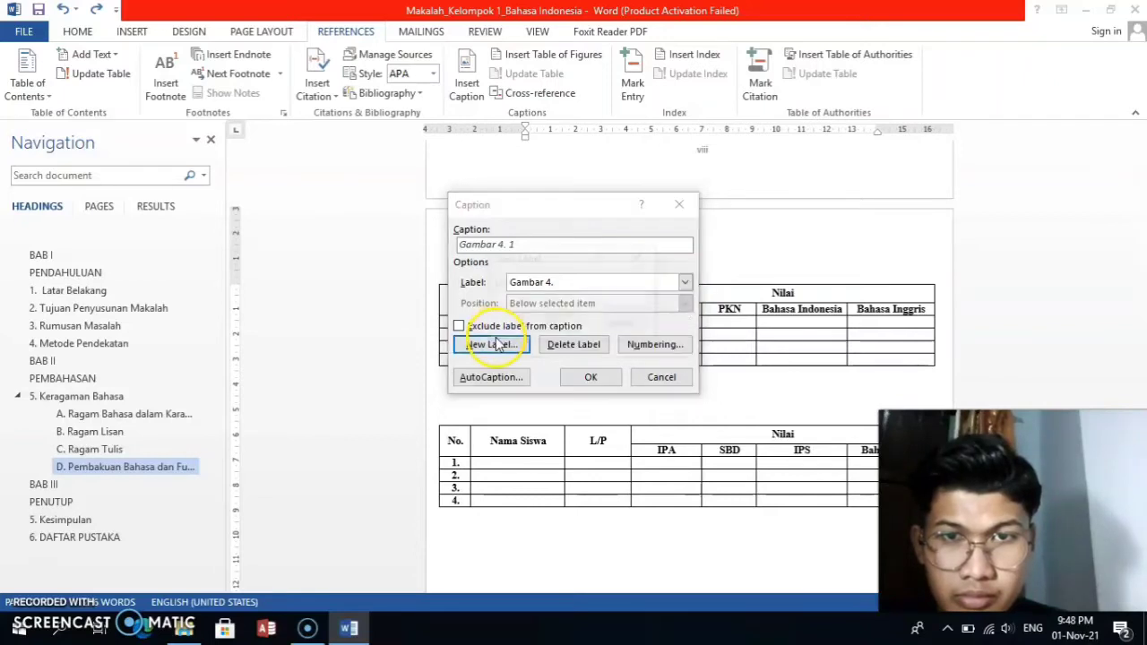
pyautogui.click(490, 345)
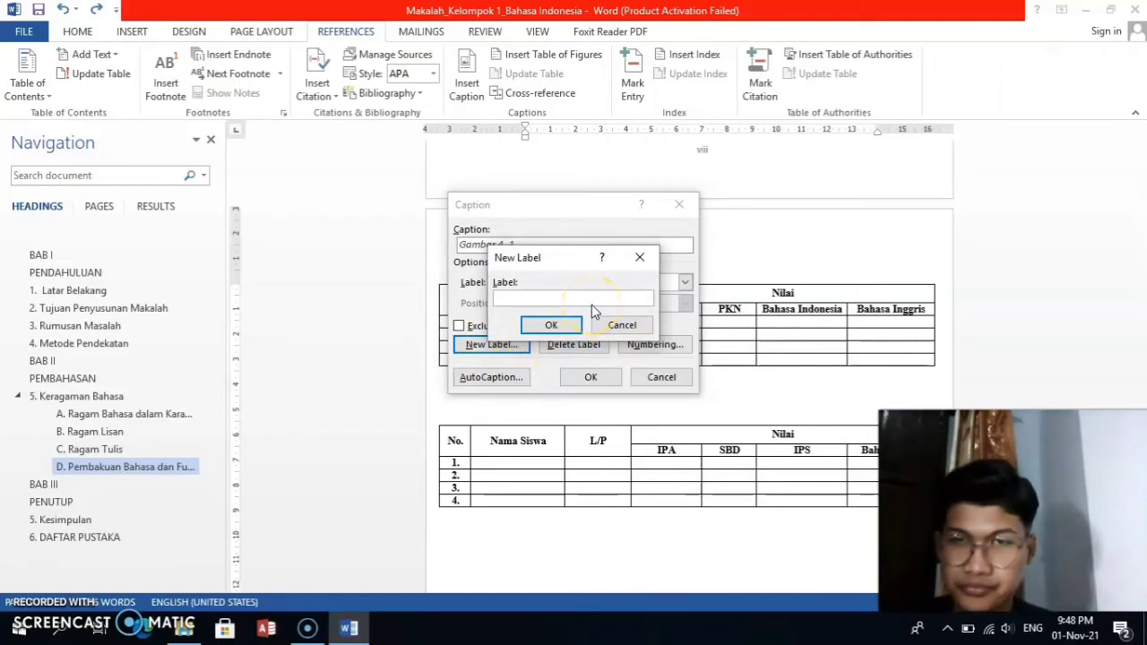
pyautogui.write('Tabel Nilai 1.')
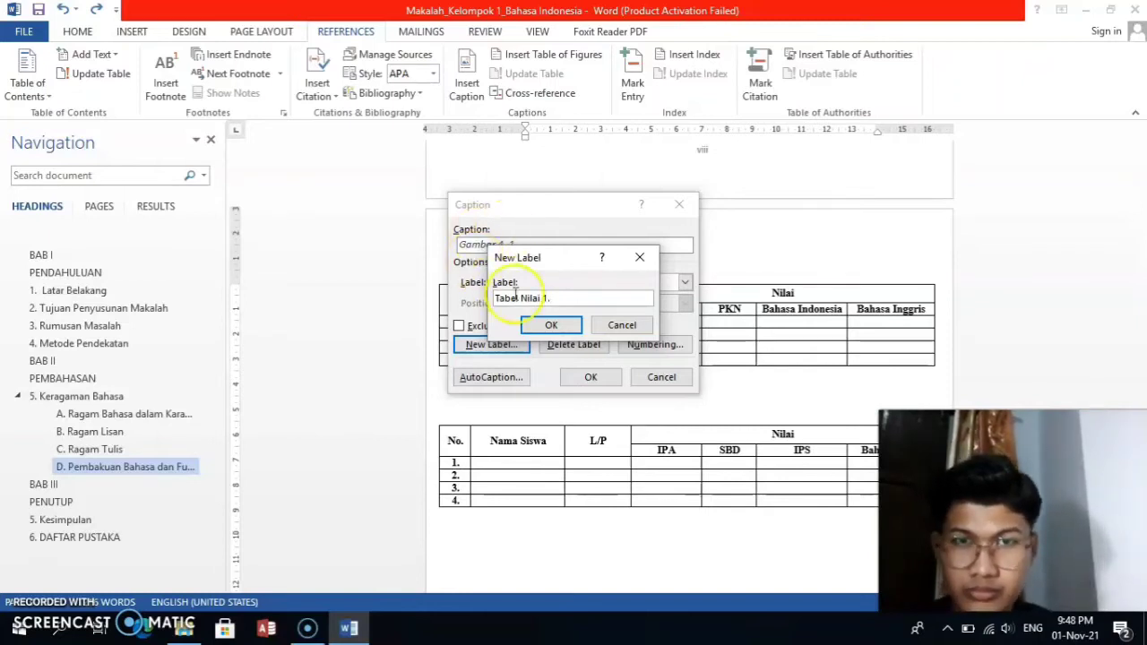
pyautogui.click(551, 325)
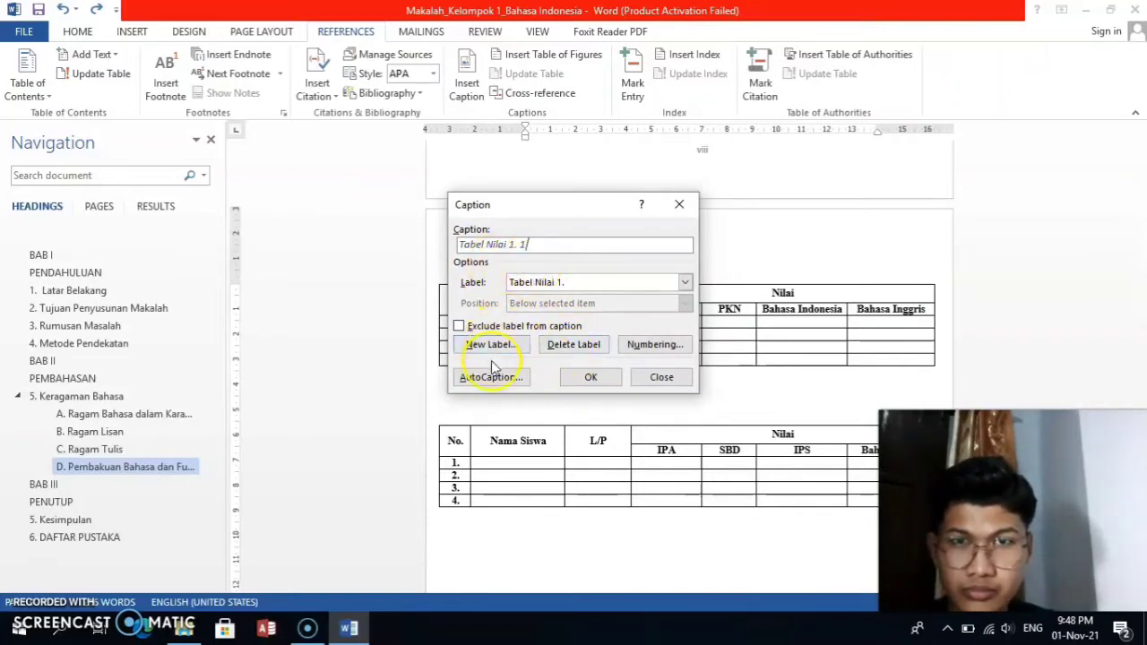
pyautogui.click(592, 377)
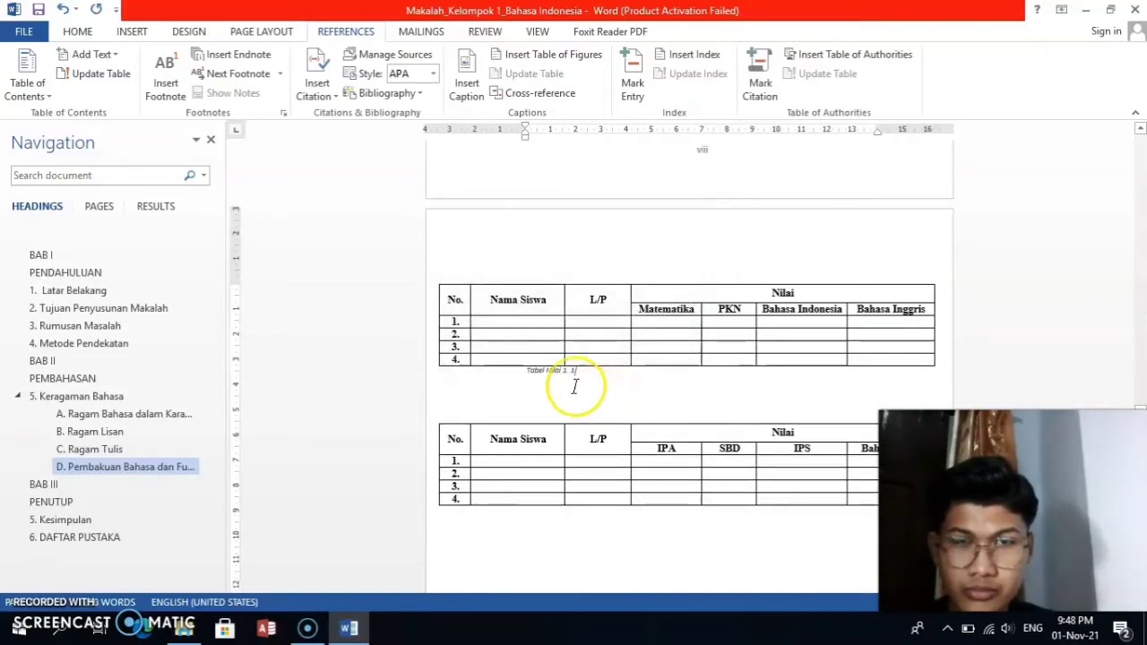
# Format the "Tabel Nilai 1. 1" caption in Times New Roman, size 12, centred and bold, without italics.
pyautogui.moveTo(529, 369); pyautogui.dragTo(583, 374)
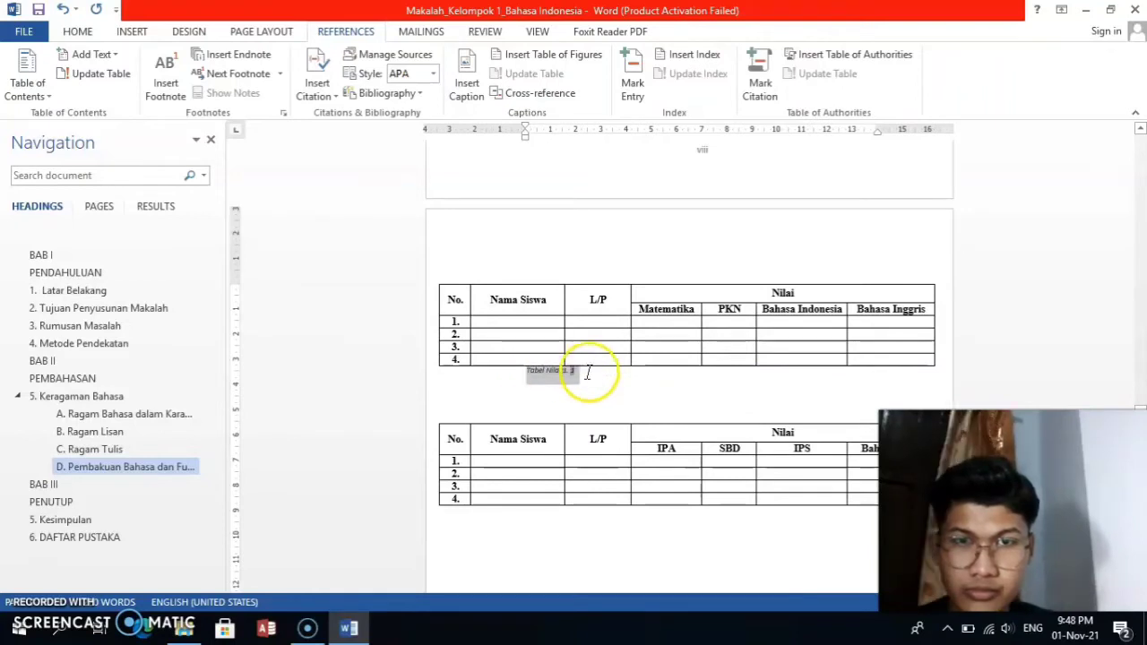
pyautogui.click(85, 36)
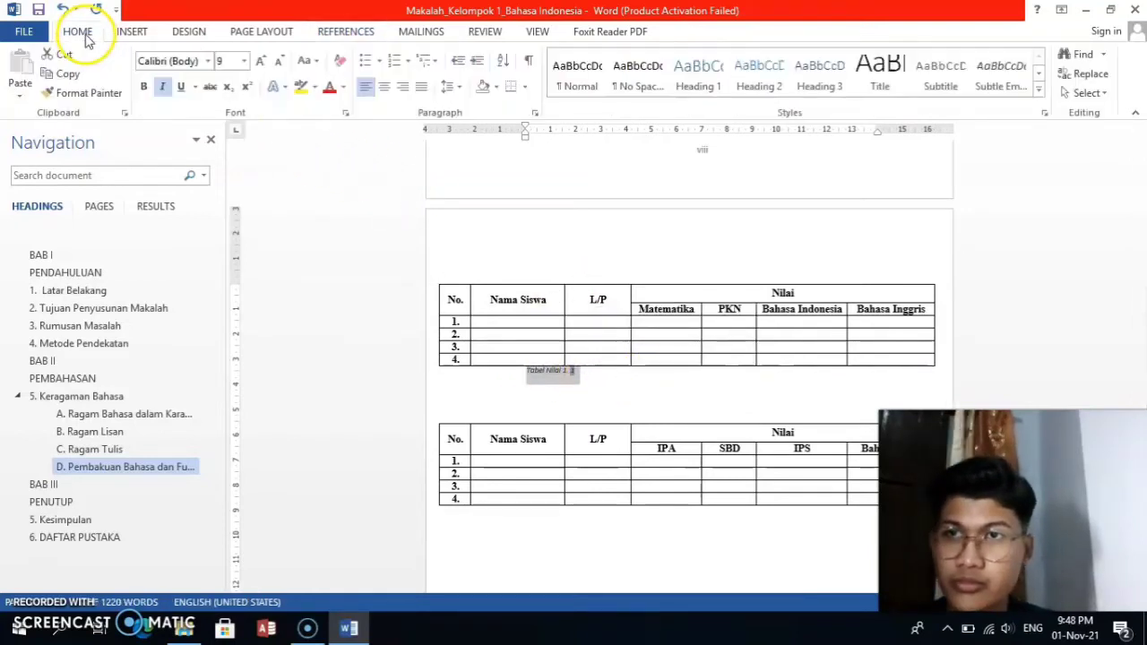
pyautogui.click(208, 61)
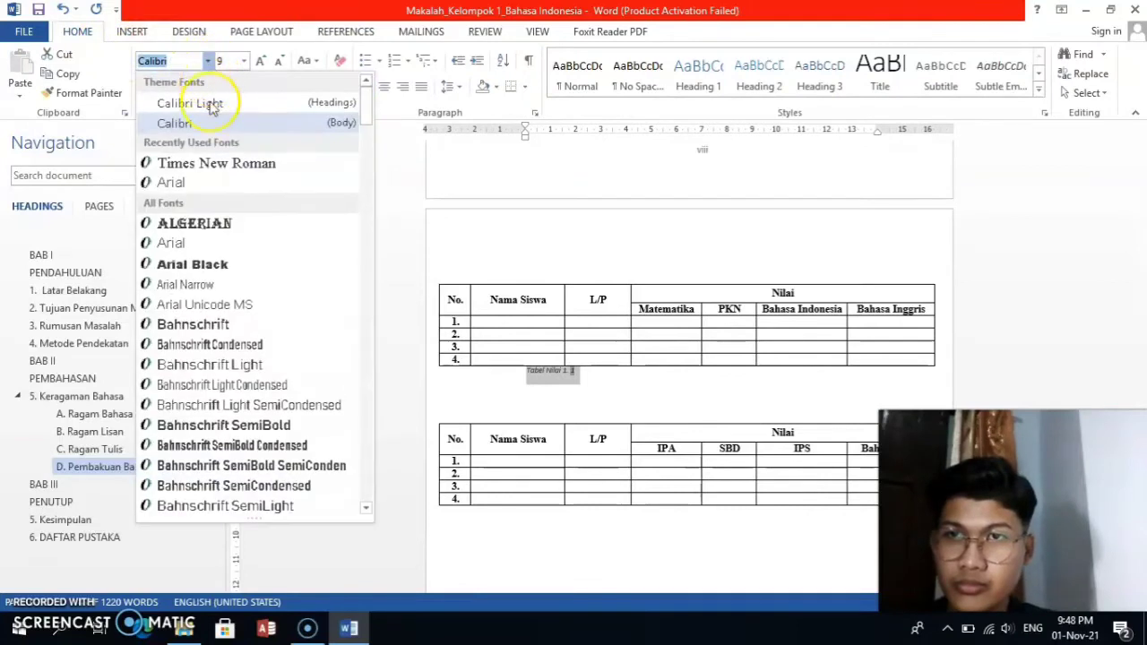
pyautogui.click(234, 167)
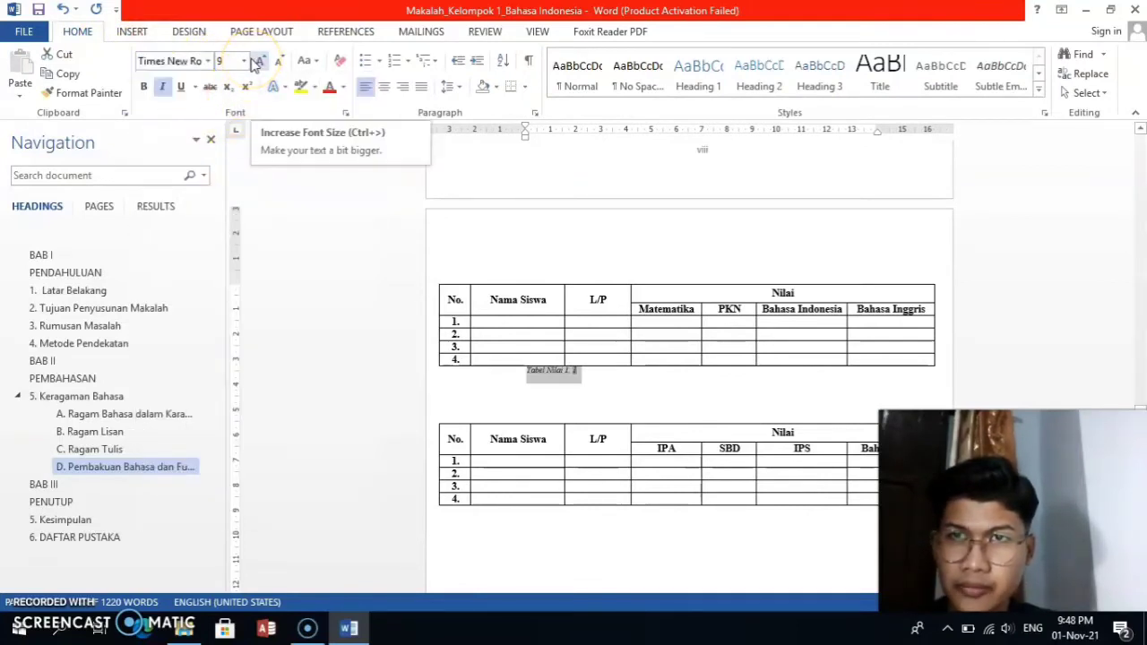
pyautogui.click(245, 61)
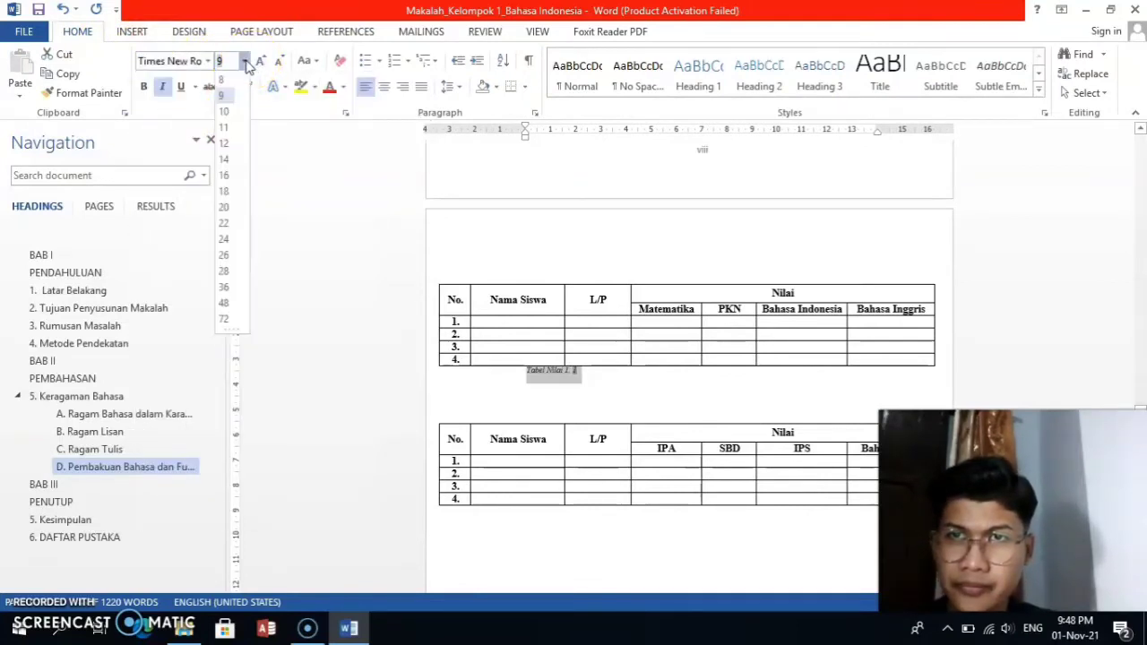
pyautogui.click(230, 144)
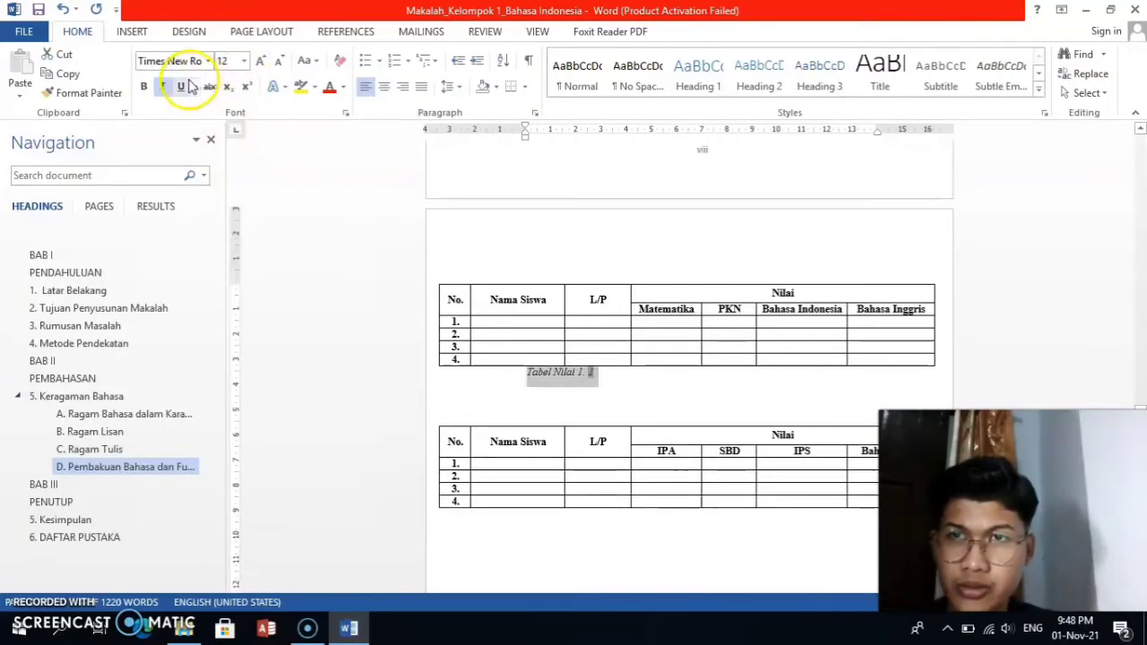
pyautogui.click(383, 87)
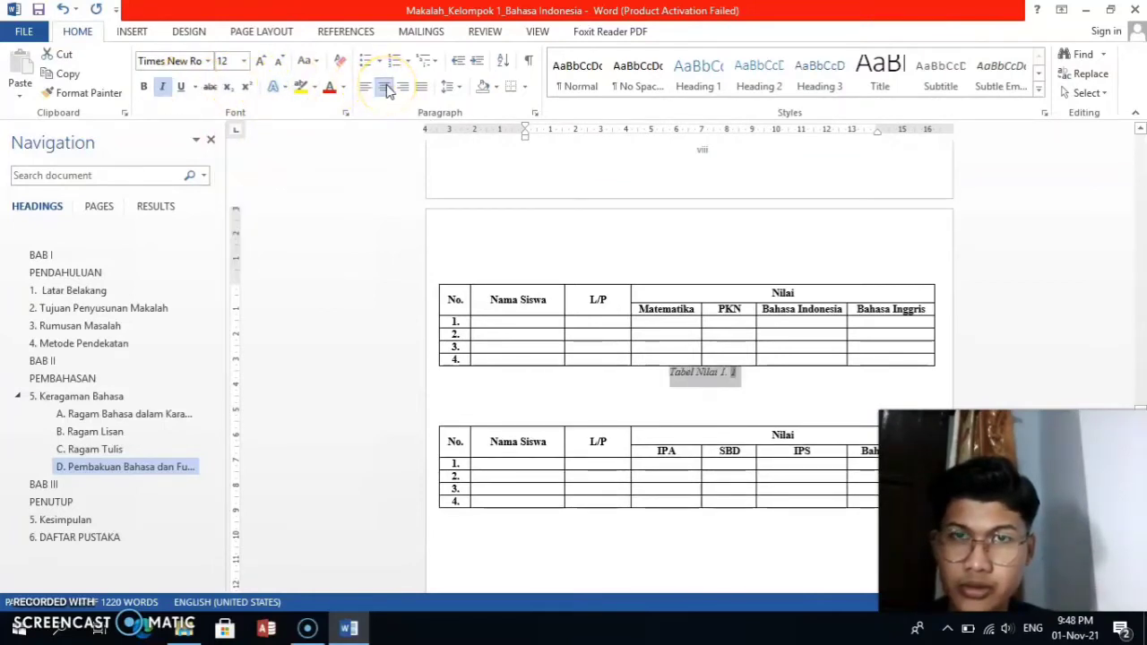
pyautogui.click(162, 87)
pyautogui.click(144, 87)
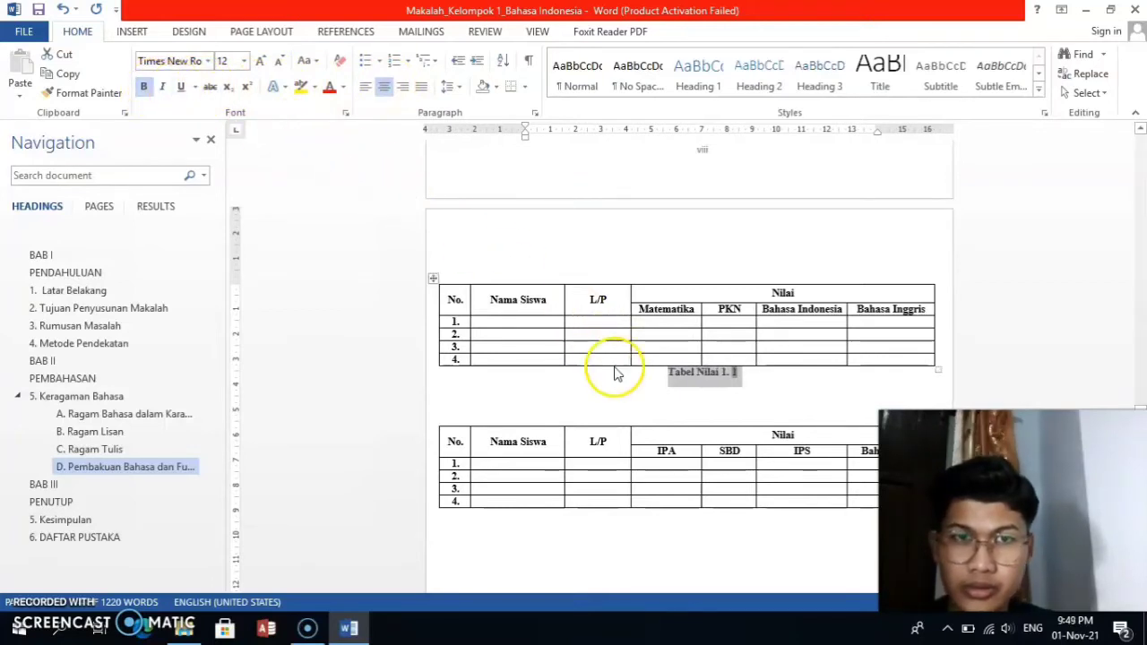
# Create the caption label "Tabel Nilai 2." and insert the caption "Tabel Nilai 2. 1" below the second grades table.
pyautogui.scroll(-2, 639, 473)
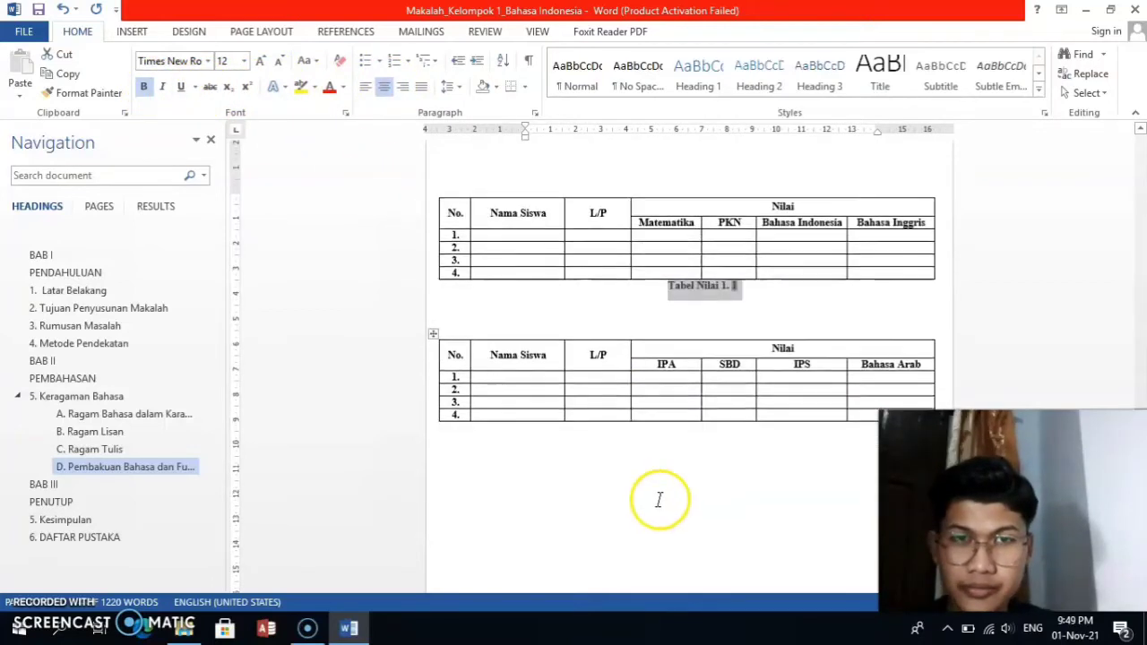
pyautogui.click(662, 433)
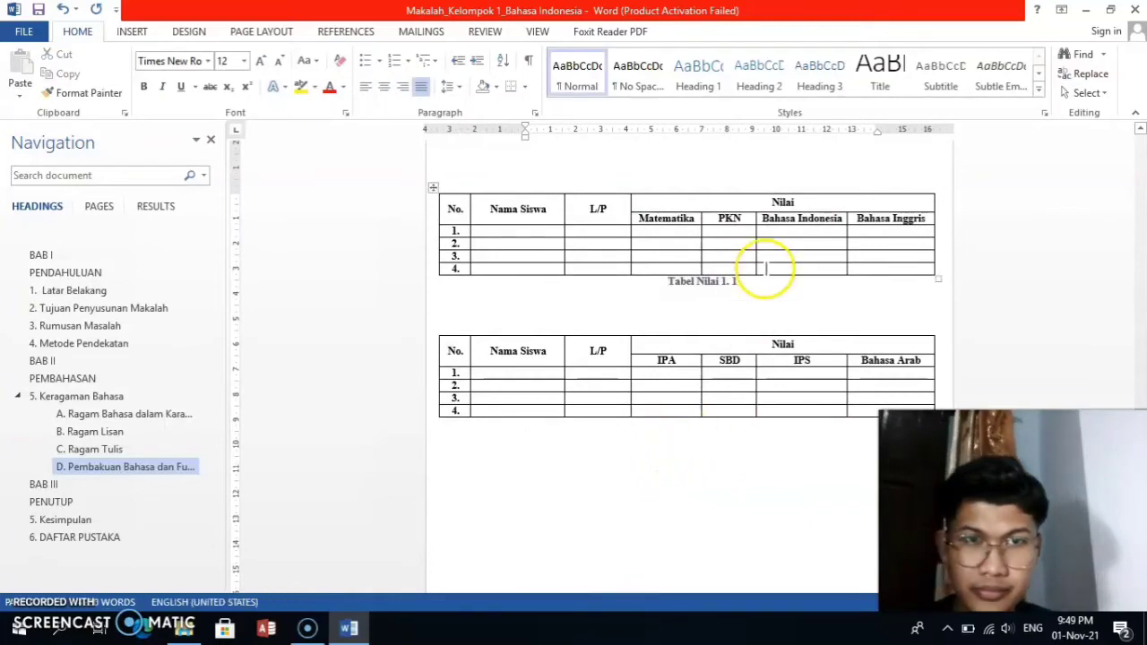
pyautogui.click(725, 474)
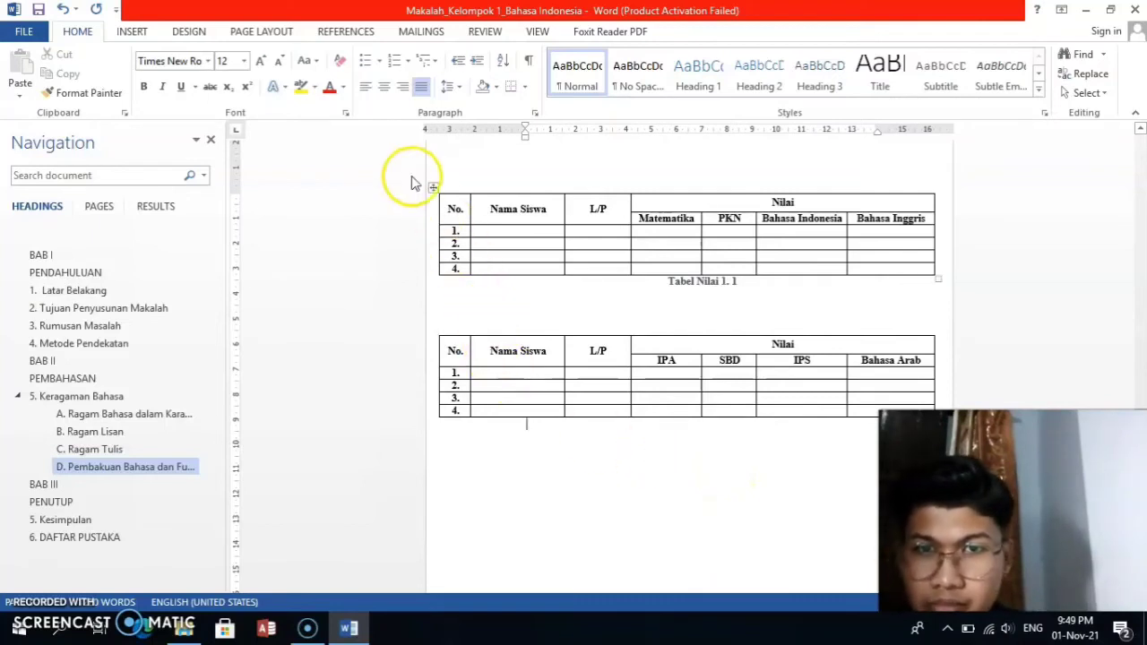
pyautogui.click(340, 33)
pyautogui.click(475, 82)
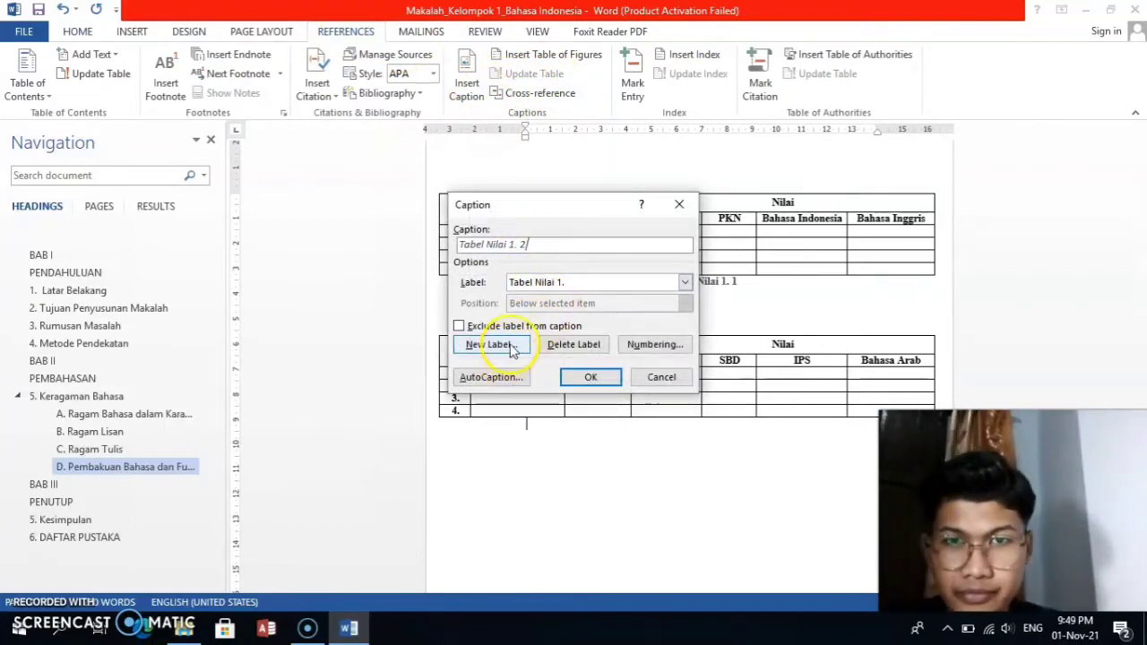
pyautogui.click(502, 345)
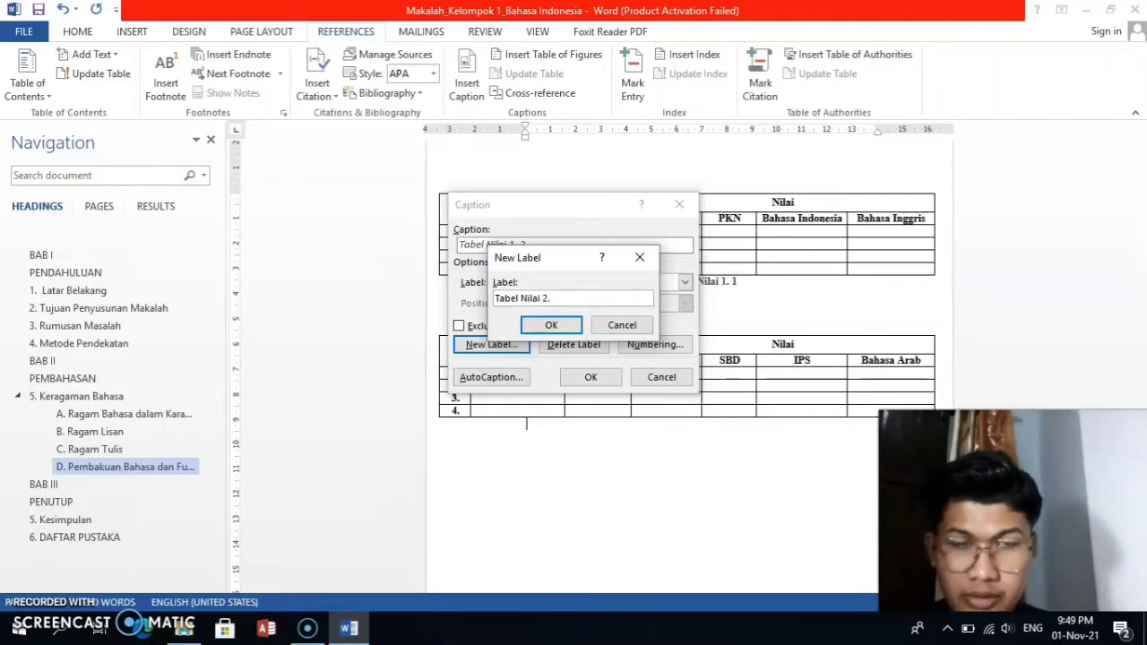
pyautogui.click(548, 325)
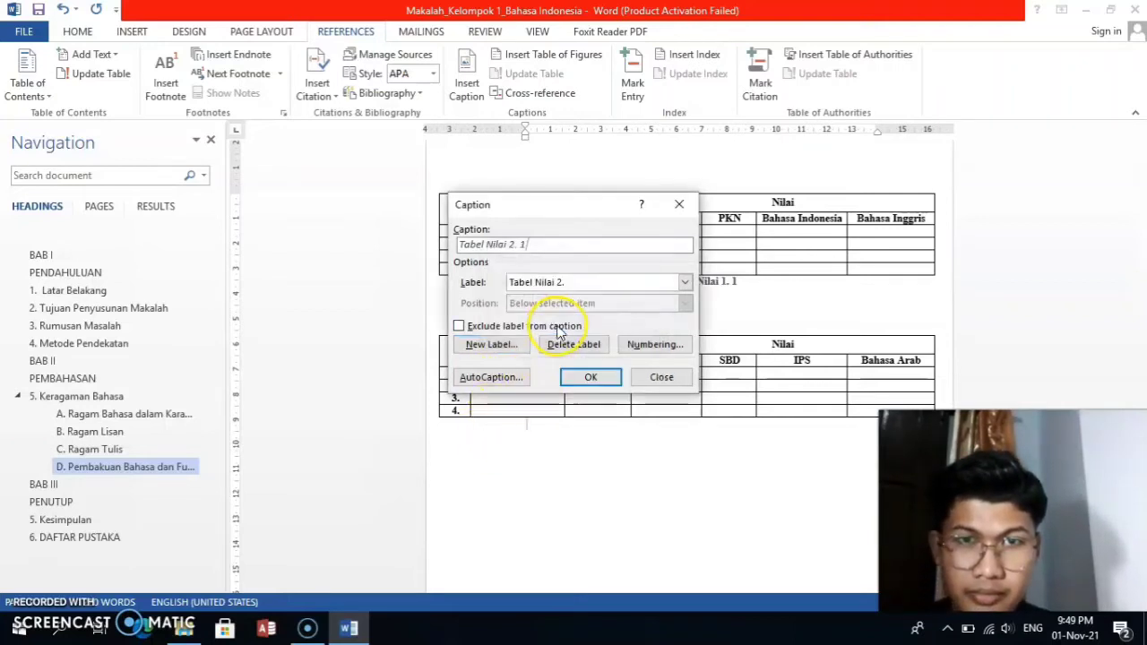
pyautogui.click(592, 376)
# Format the "Tabel Nilai 2. 1" caption in Times New Roman, size 12, centred and bold, without italics.
pyautogui.click(77, 32)
pyautogui.click(162, 86)
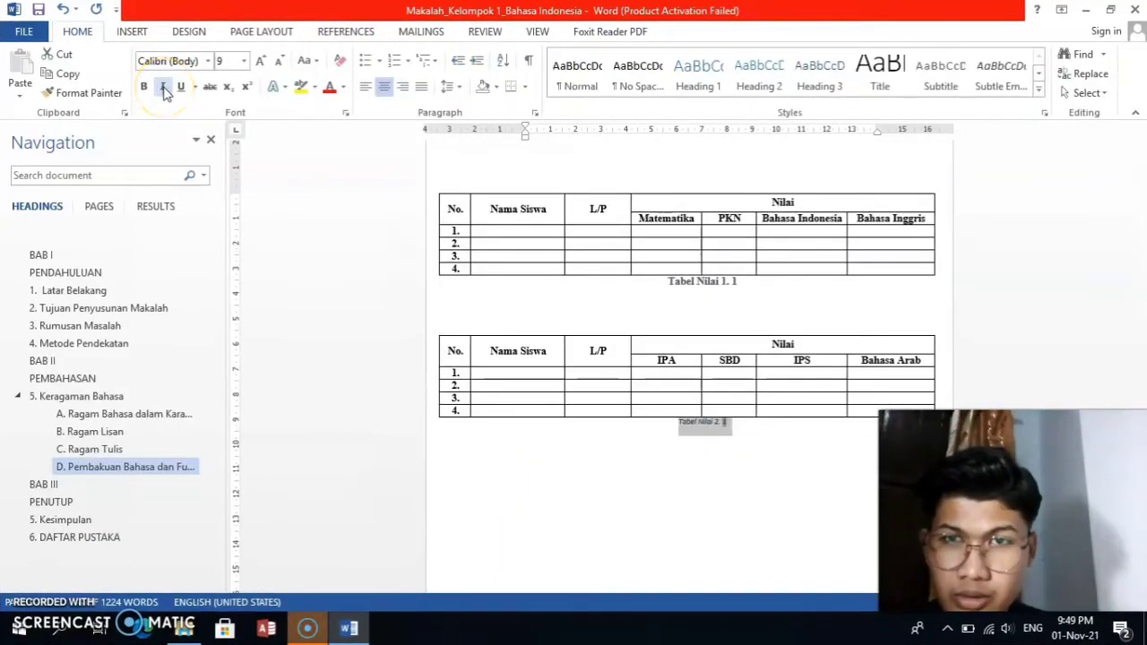
pyautogui.click(208, 60)
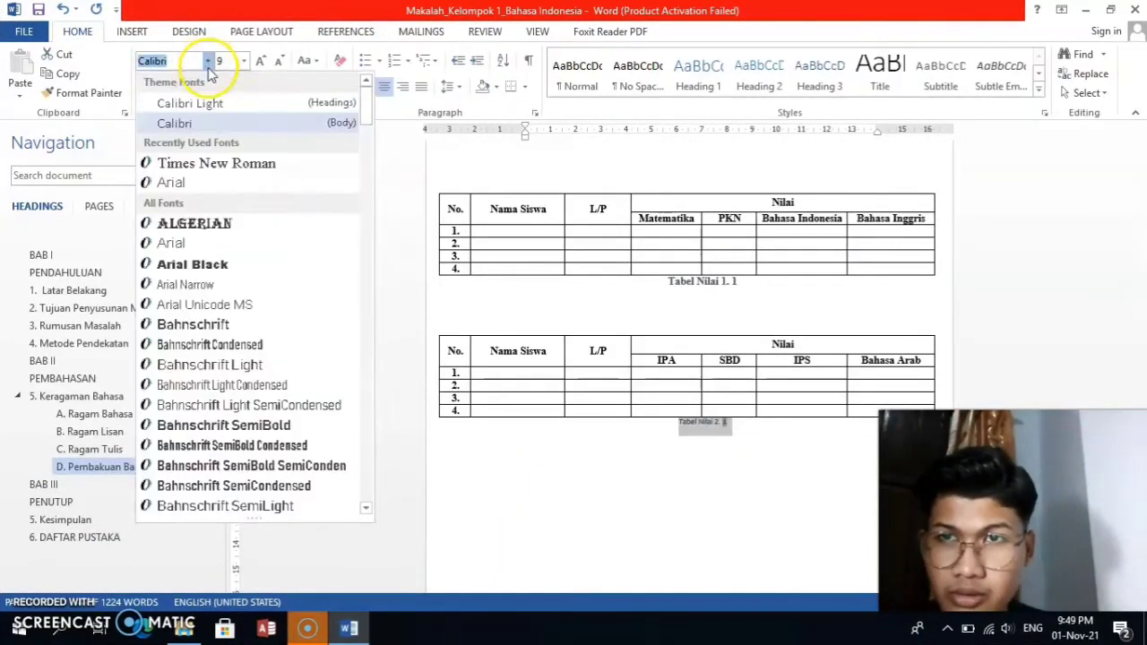
pyautogui.click(228, 163)
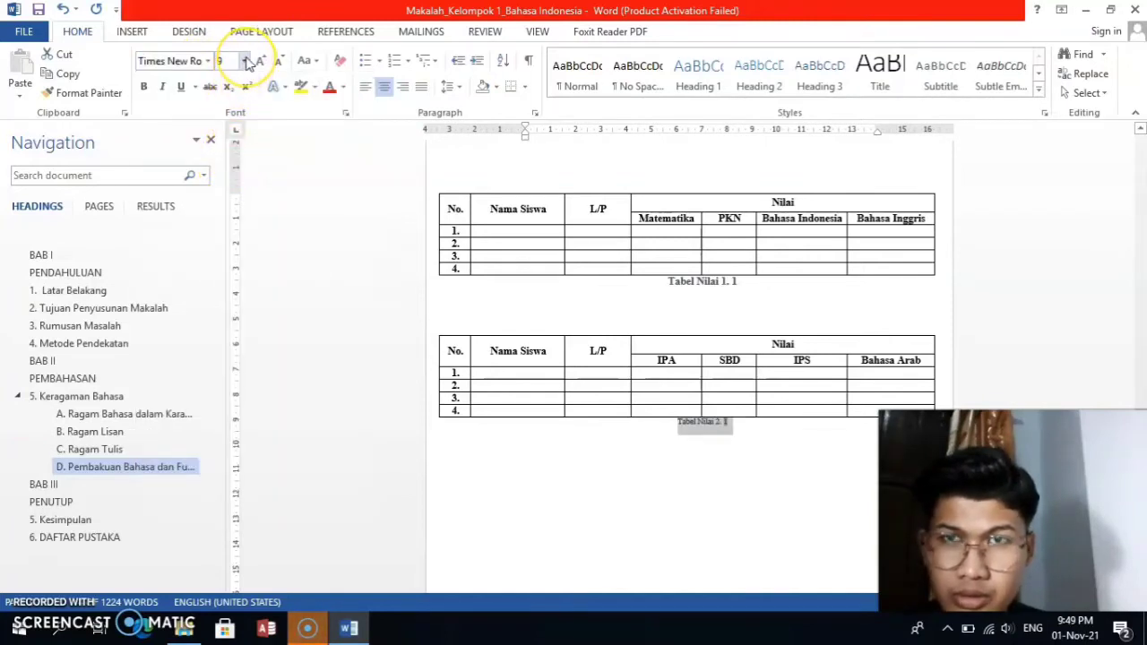
pyautogui.click(243, 61)
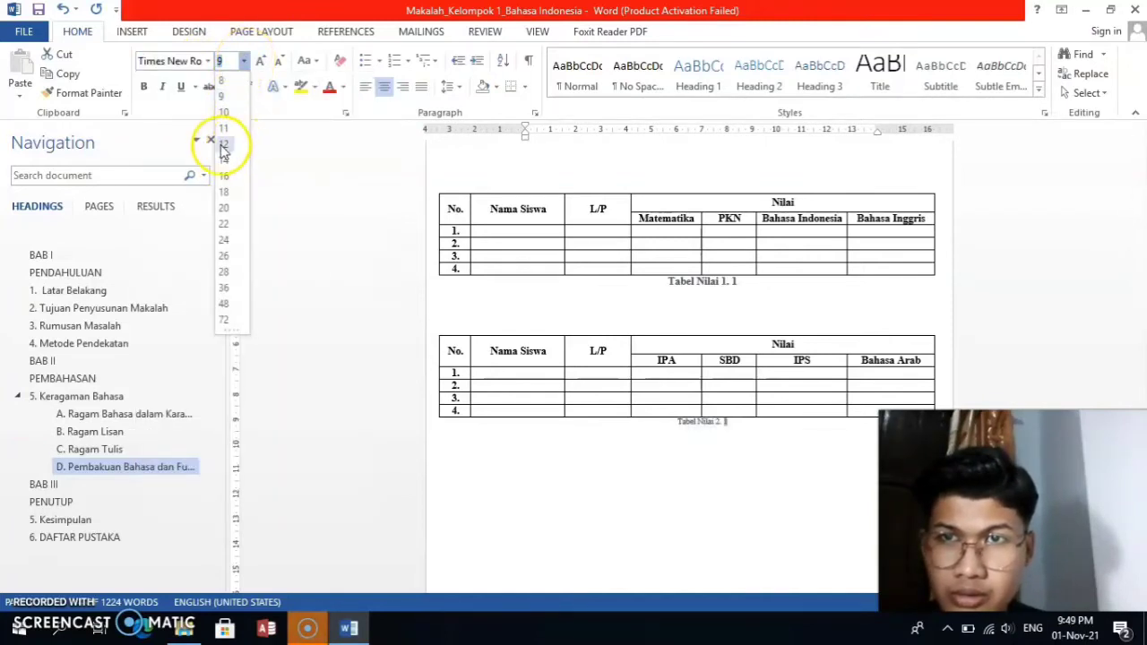
pyautogui.click(222, 145)
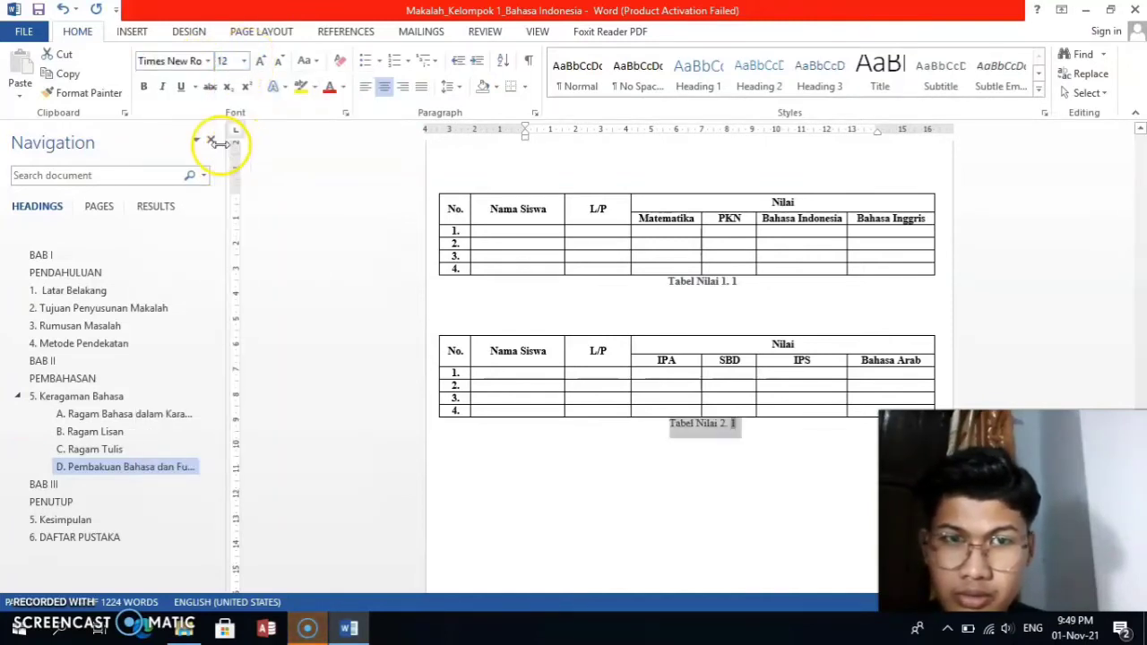
pyautogui.click(148, 87)
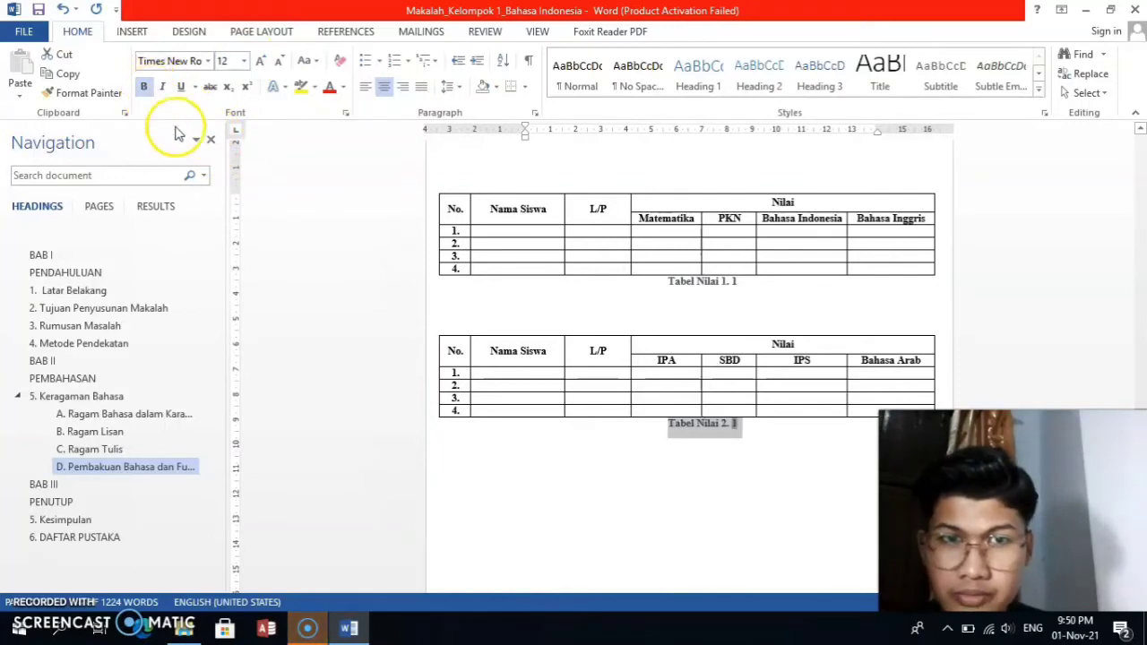
pyautogui.click(682, 484)
# Go to the DAFTAR TABEL heading and place the insertion point on the empty line directly below it.
pyautogui.scroll(3, 757, 385)
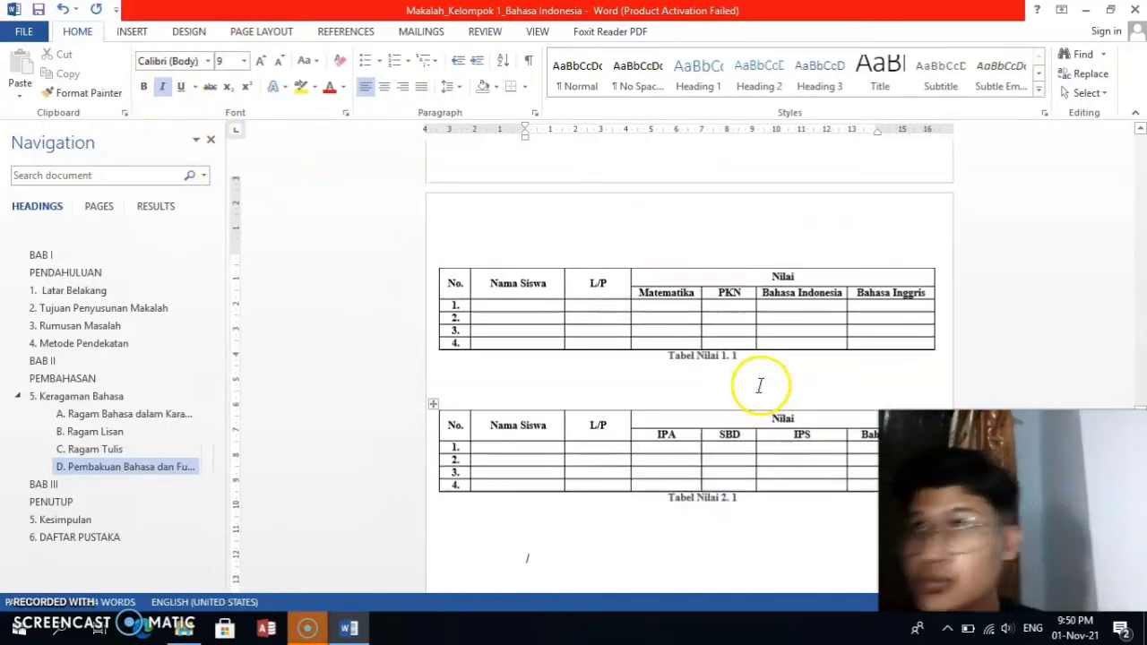
pyautogui.scroll(-1, 760, 385)
pyautogui.scroll(-2, 759, 385)
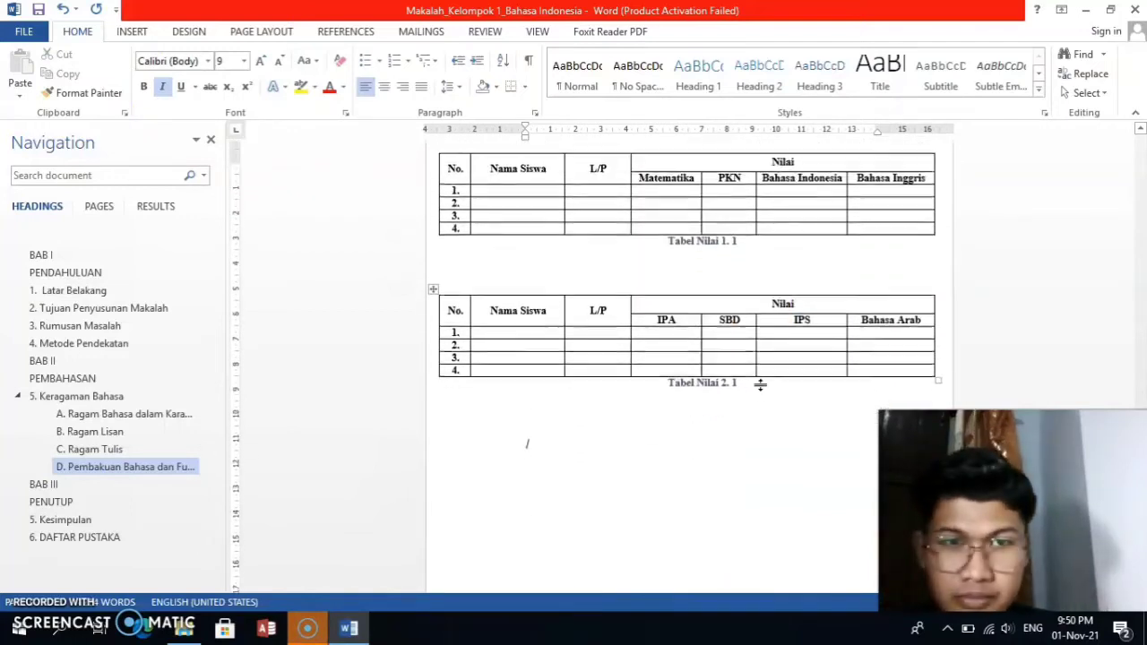
pyautogui.scroll(2, 760, 385)
pyautogui.scroll(2, 759, 385)
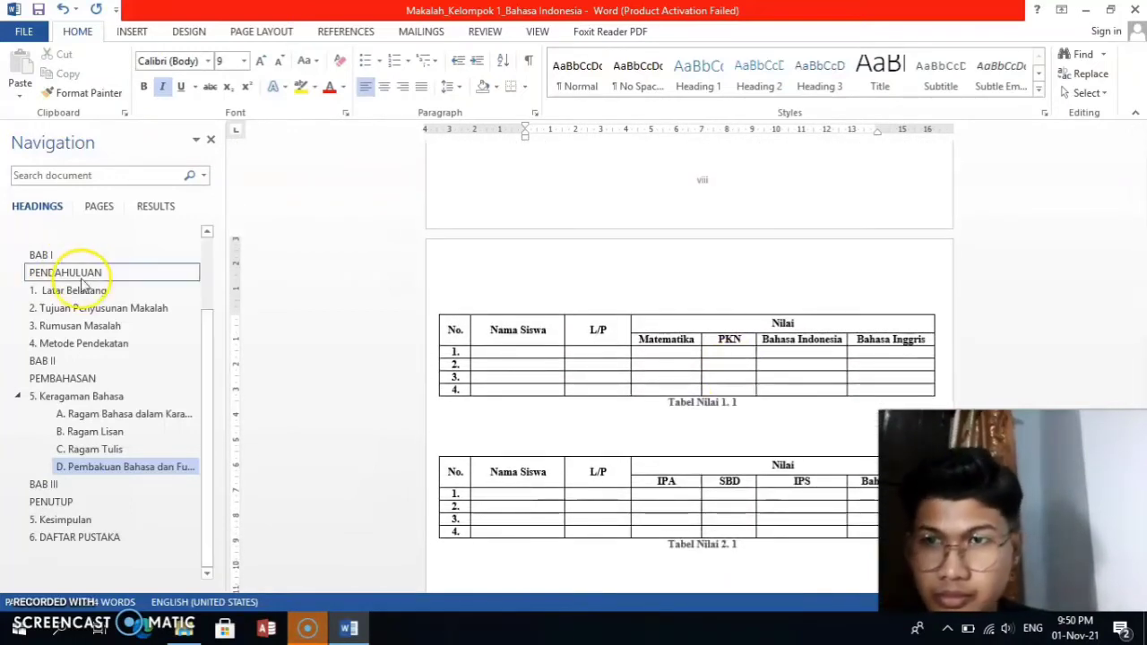
pyautogui.scroll(3, 99, 352)
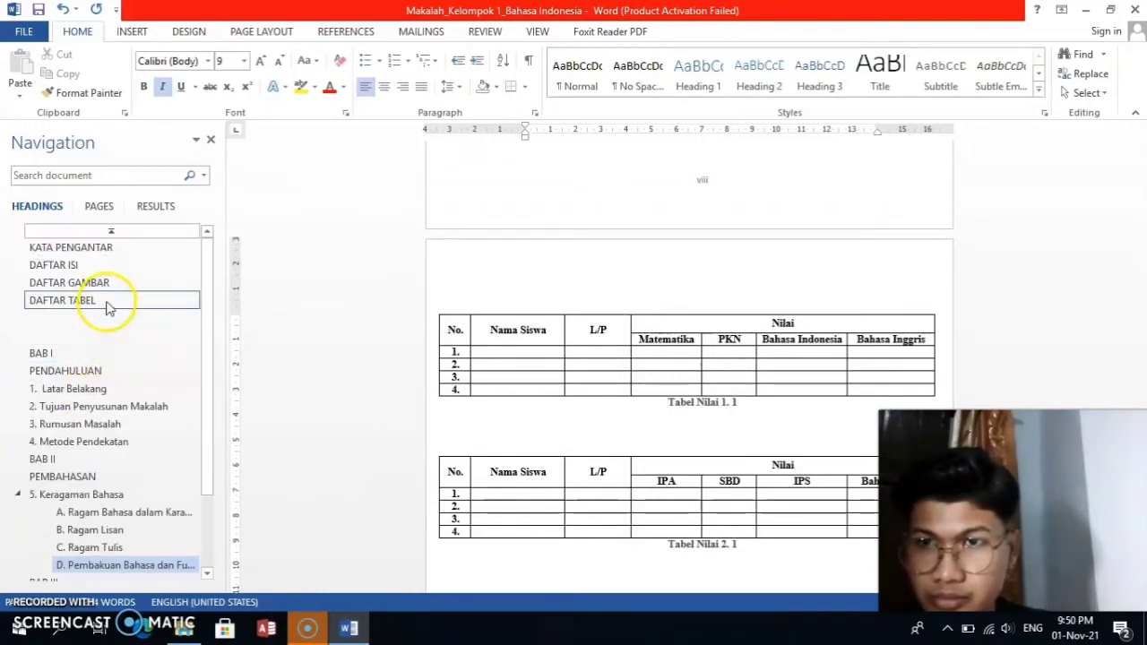
pyautogui.click(107, 304)
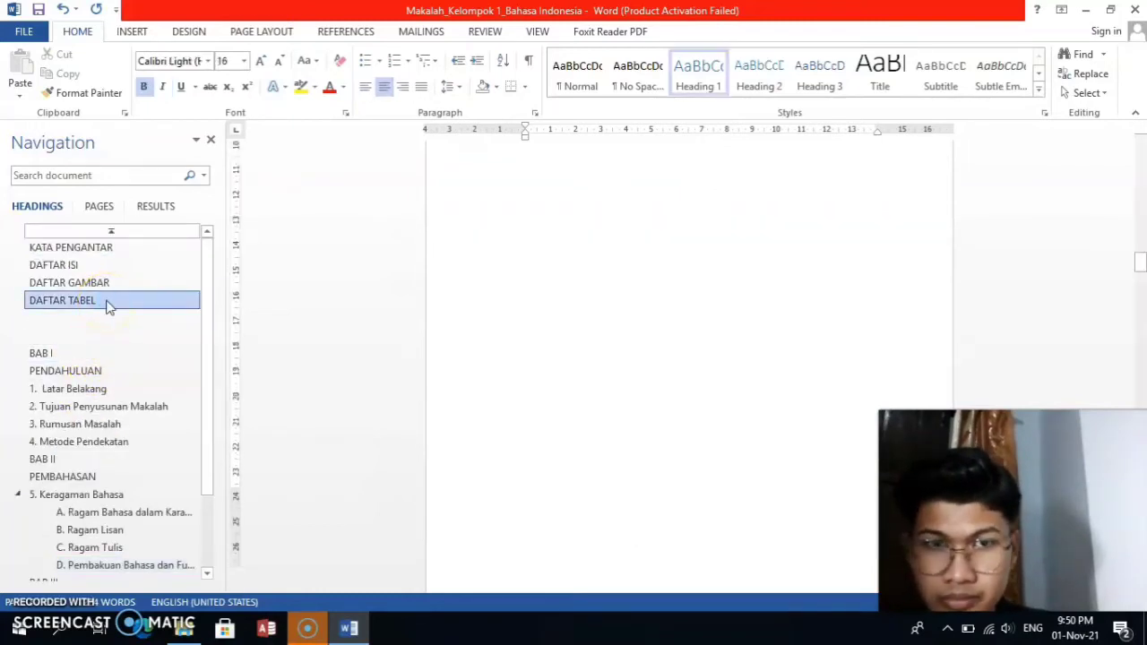
pyautogui.scroll(3, 673, 215)
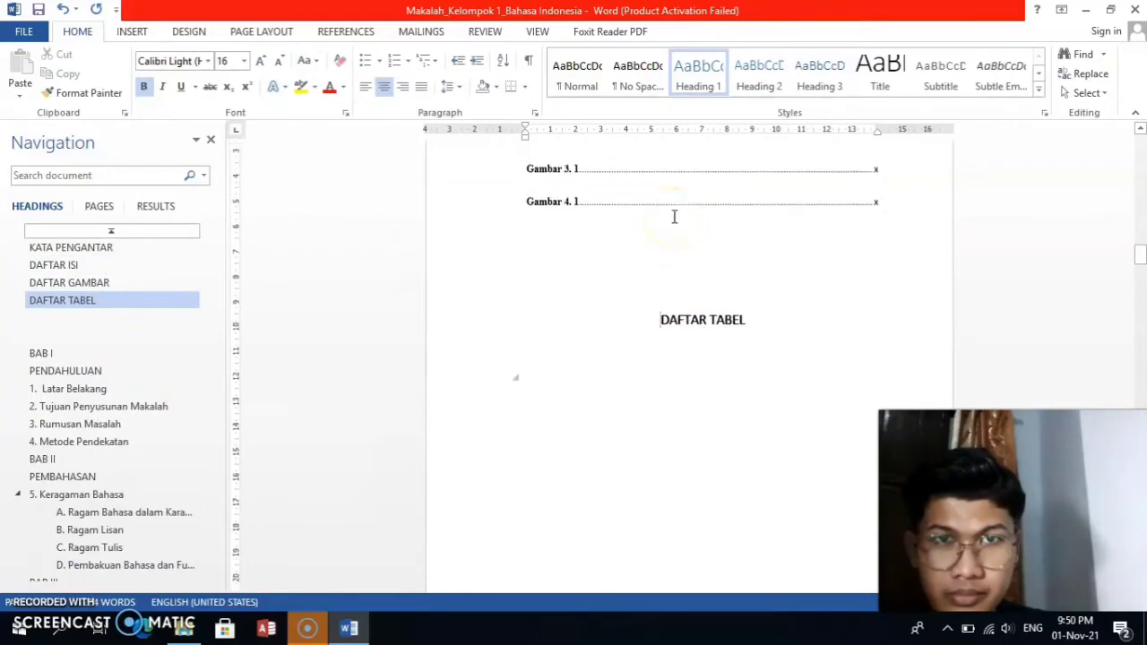
pyautogui.scroll(-3, 673, 275)
pyautogui.click(671, 312)
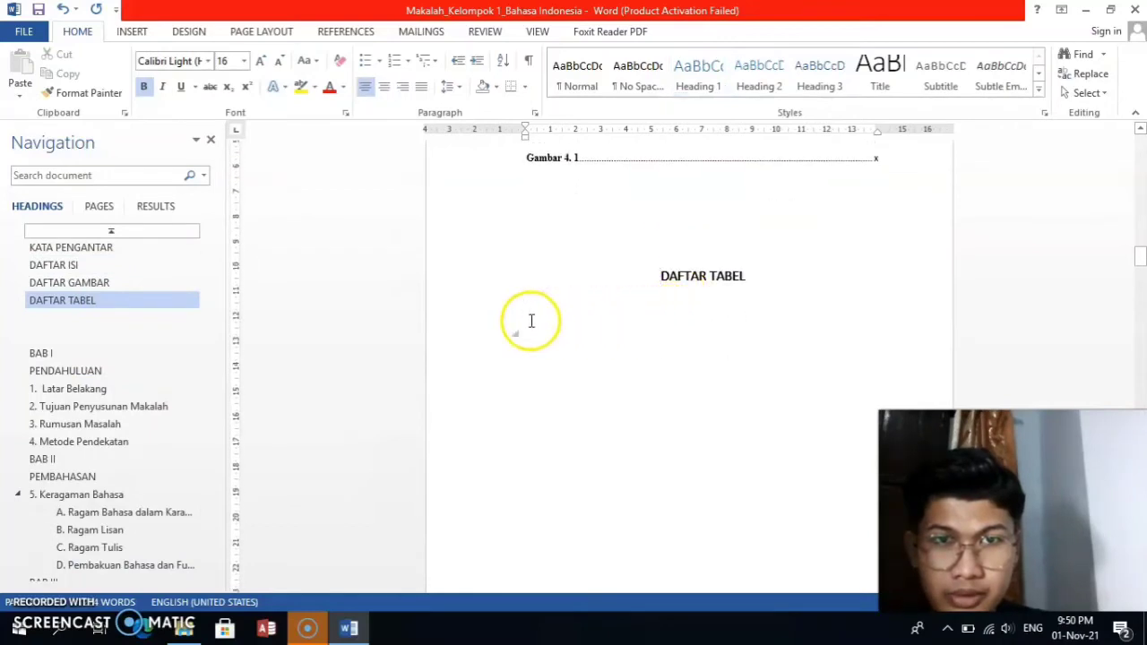
pyautogui.click(532, 321)
pyautogui.click(532, 292)
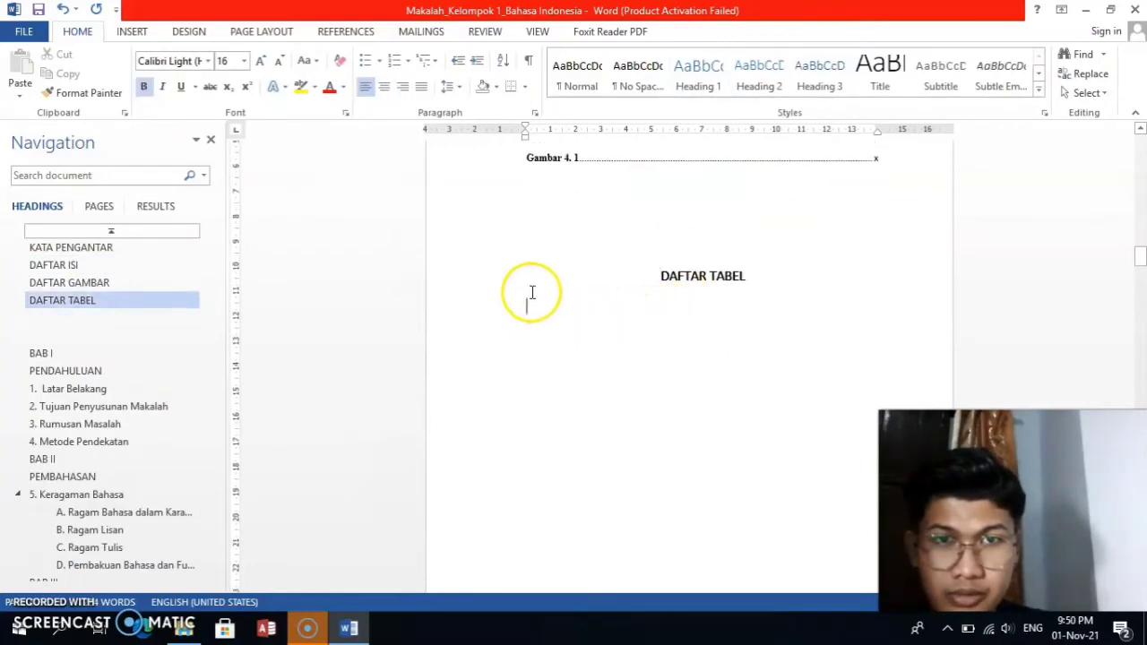
pyautogui.click(532, 320)
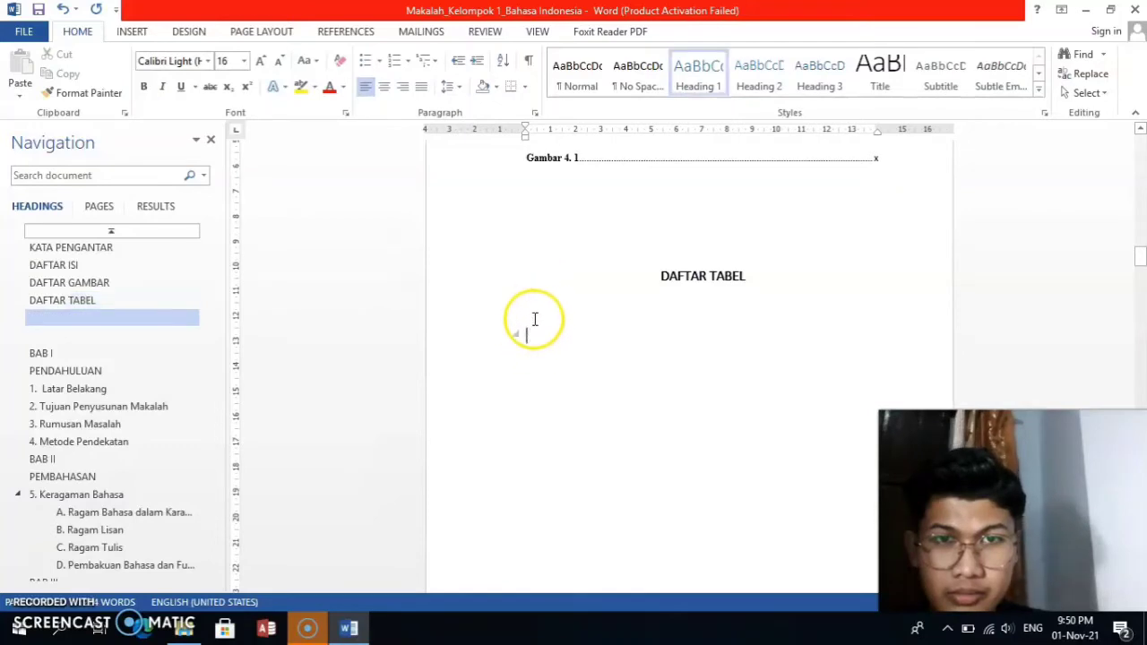
pyautogui.click(538, 291)
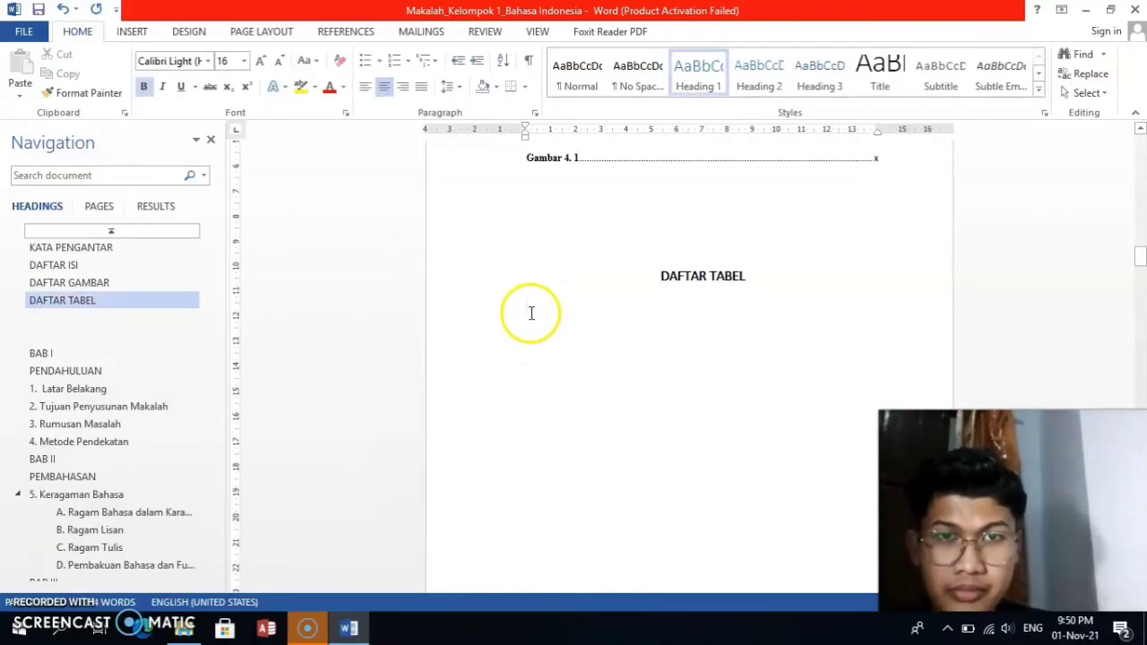
pyautogui.click(531, 312)
pyautogui.scroll(1, 529, 323)
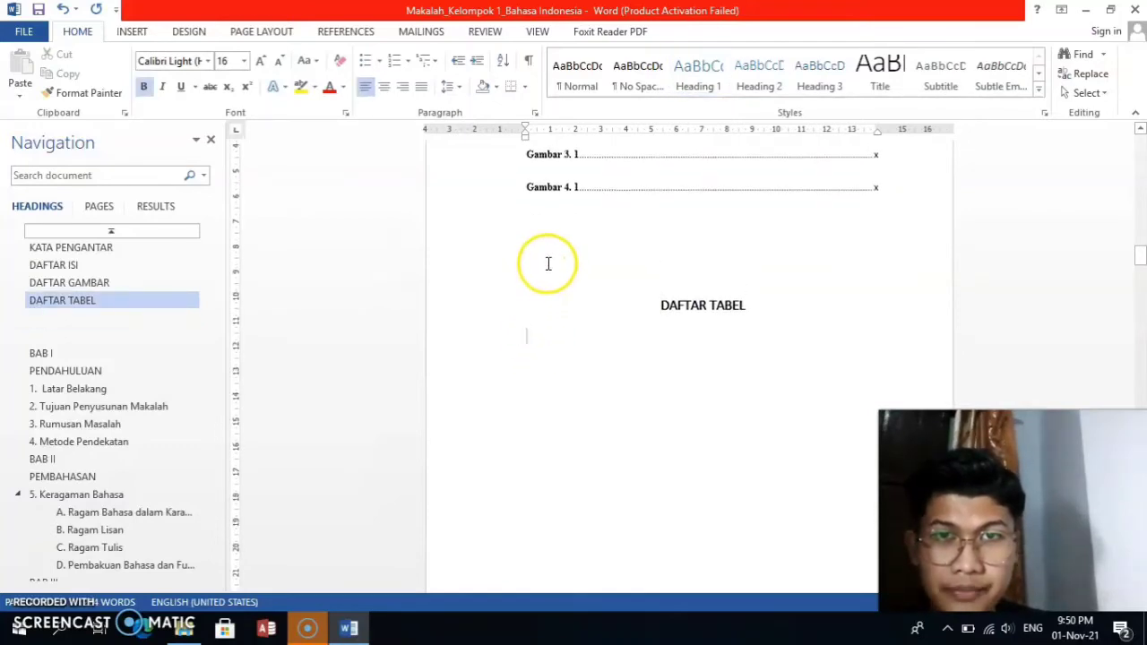
# Insert a table of figures for the caption label "Tabel Nilai 1." below the DAFTAR TABEL heading and add spacing above its entry.
pyautogui.click(377, 32)
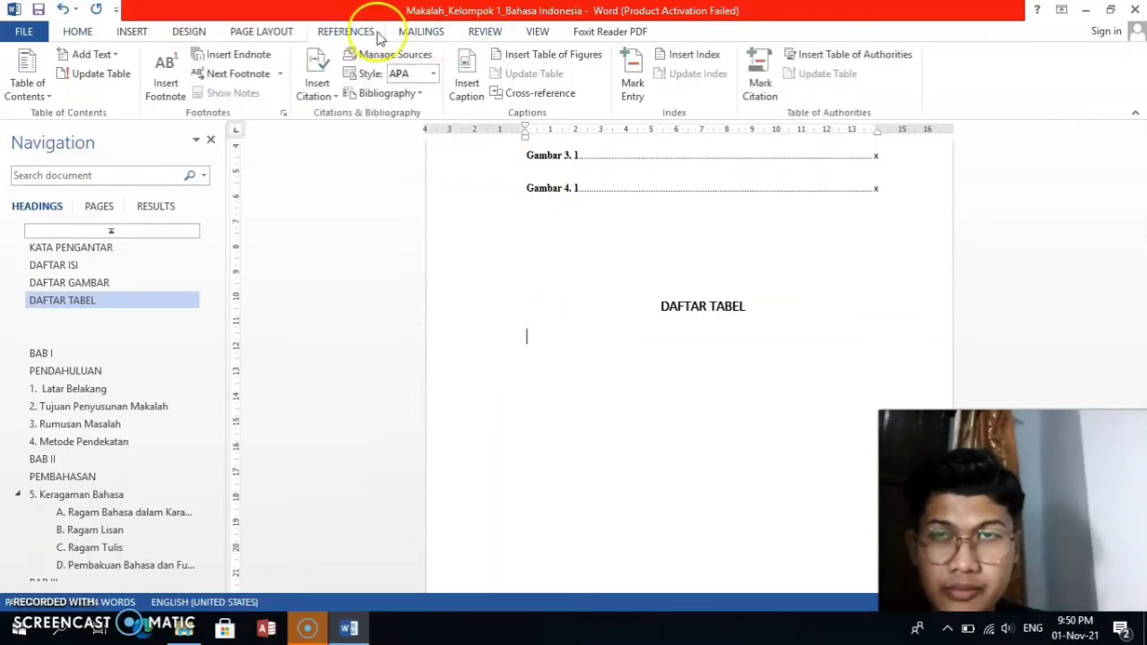
pyautogui.click(534, 57)
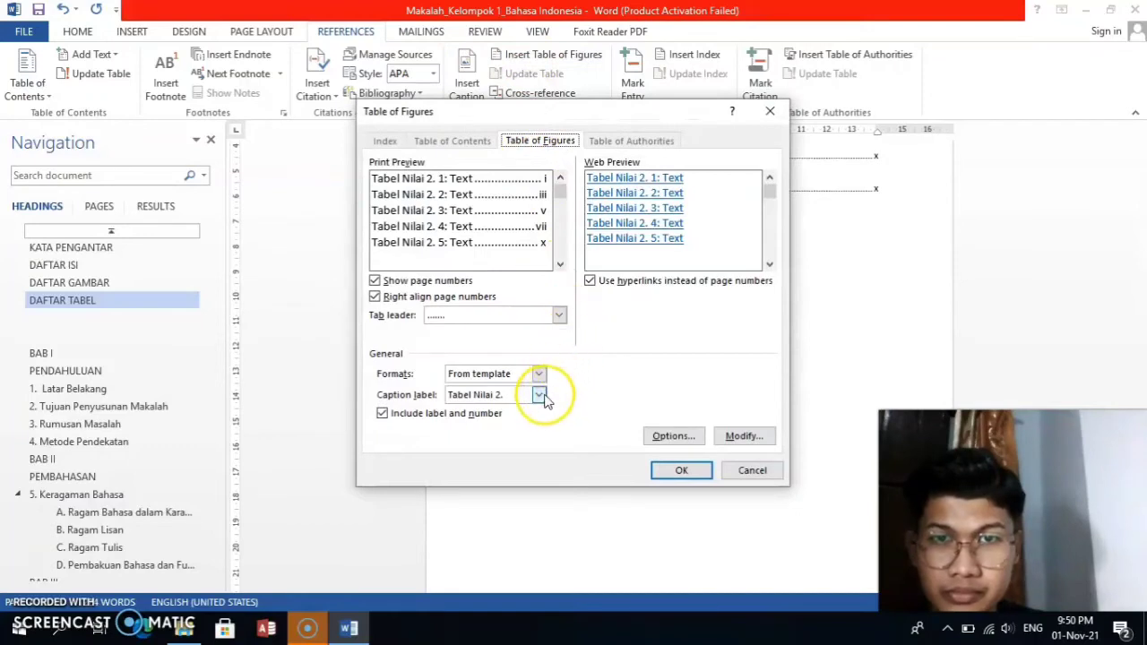
pyautogui.click(539, 395)
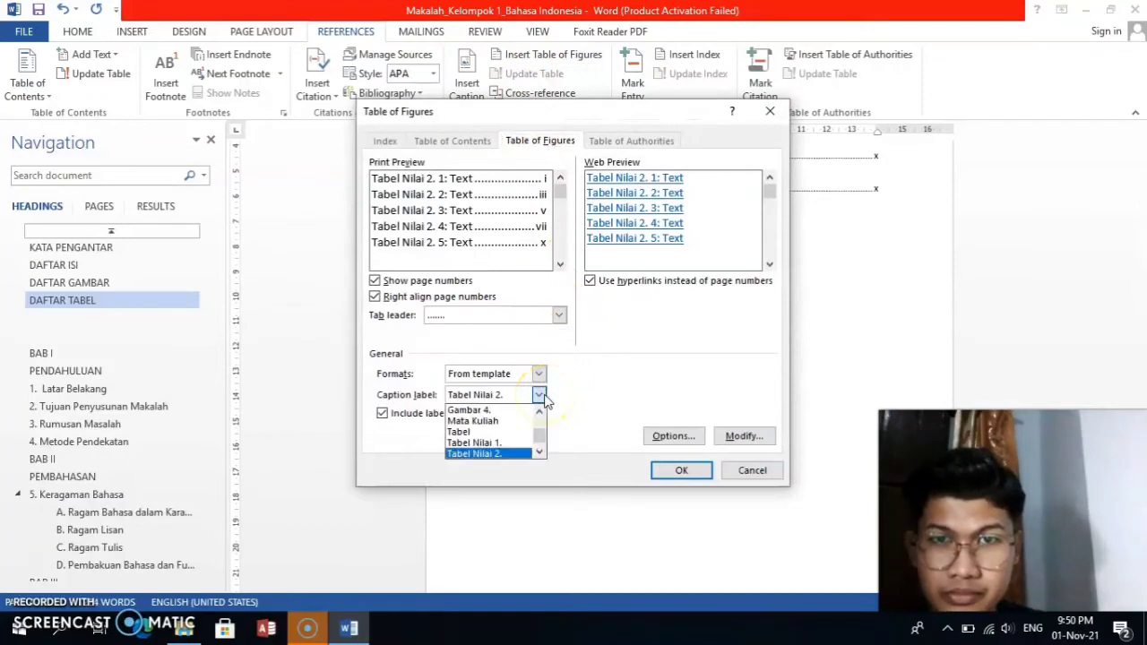
pyautogui.click(528, 445)
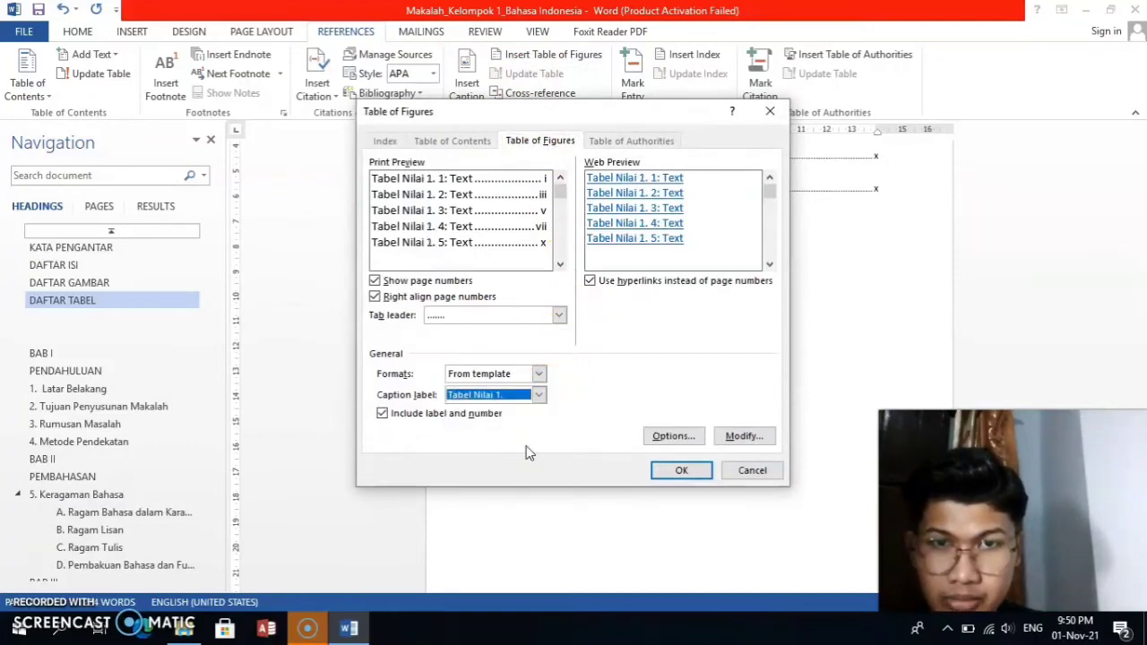
pyautogui.click(686, 473)
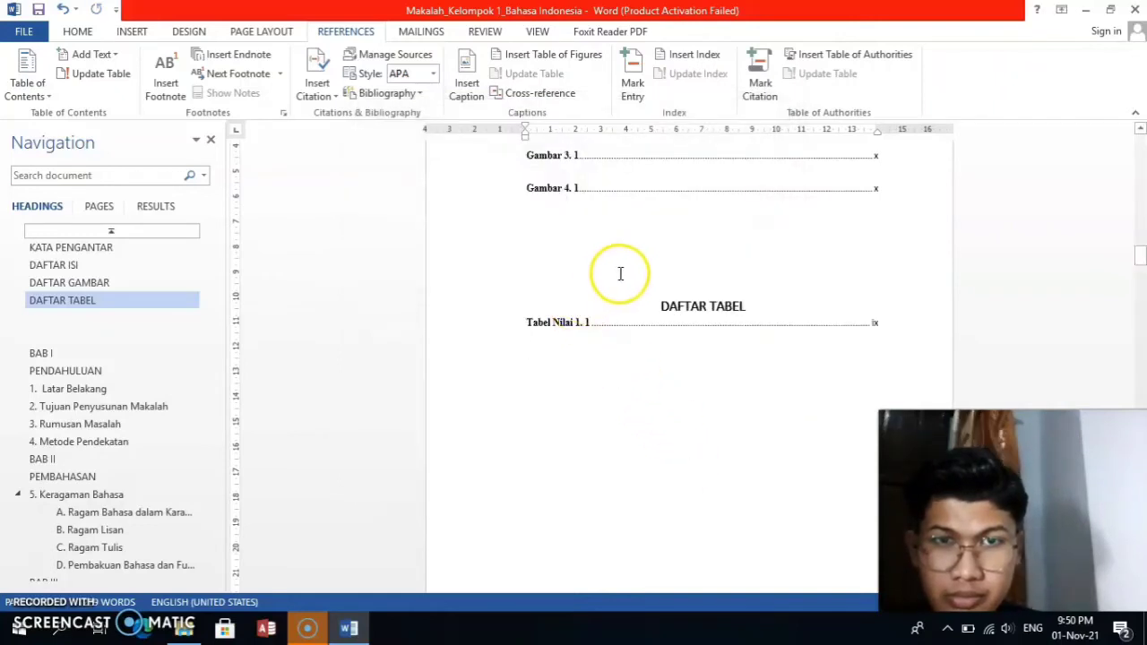
pyautogui.click(525, 325)
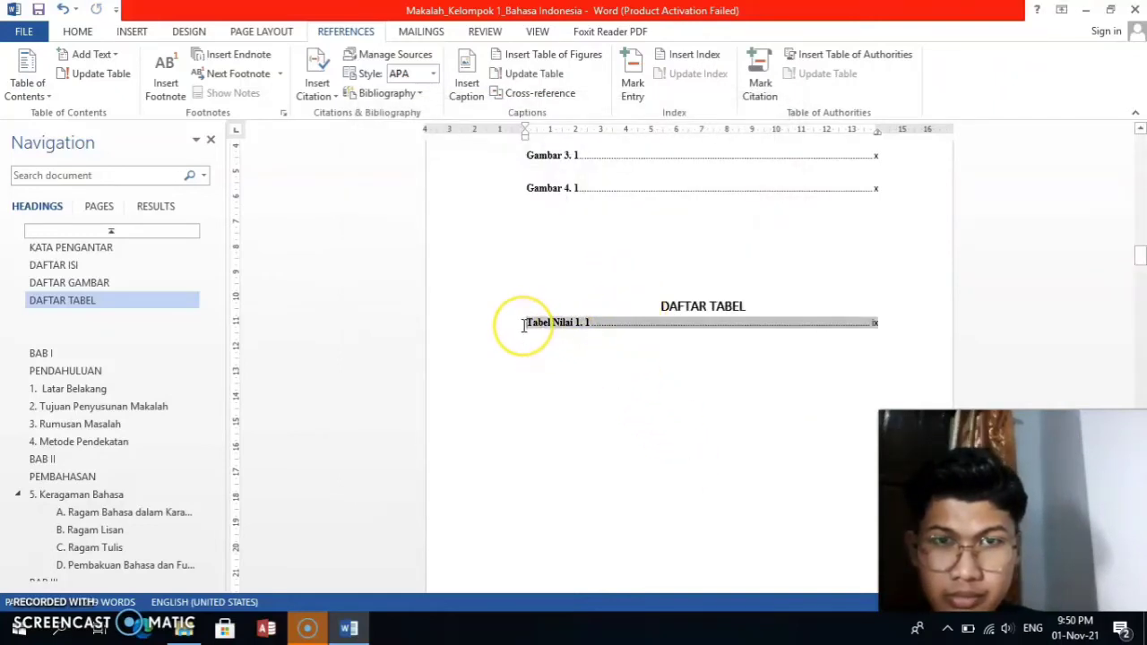
pyautogui.press('Return')
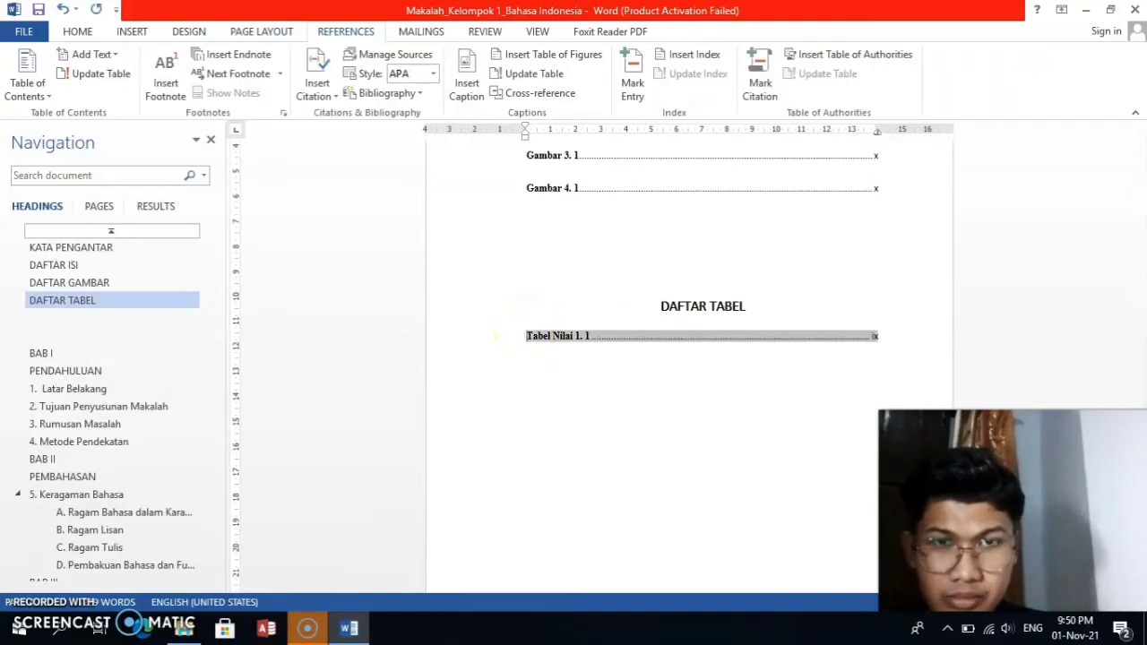
# Insert another table of figures for the caption label "Tabel Nilai 2." below the "Tabel Nilai 1. 1" entry.
pyautogui.click(578, 373)
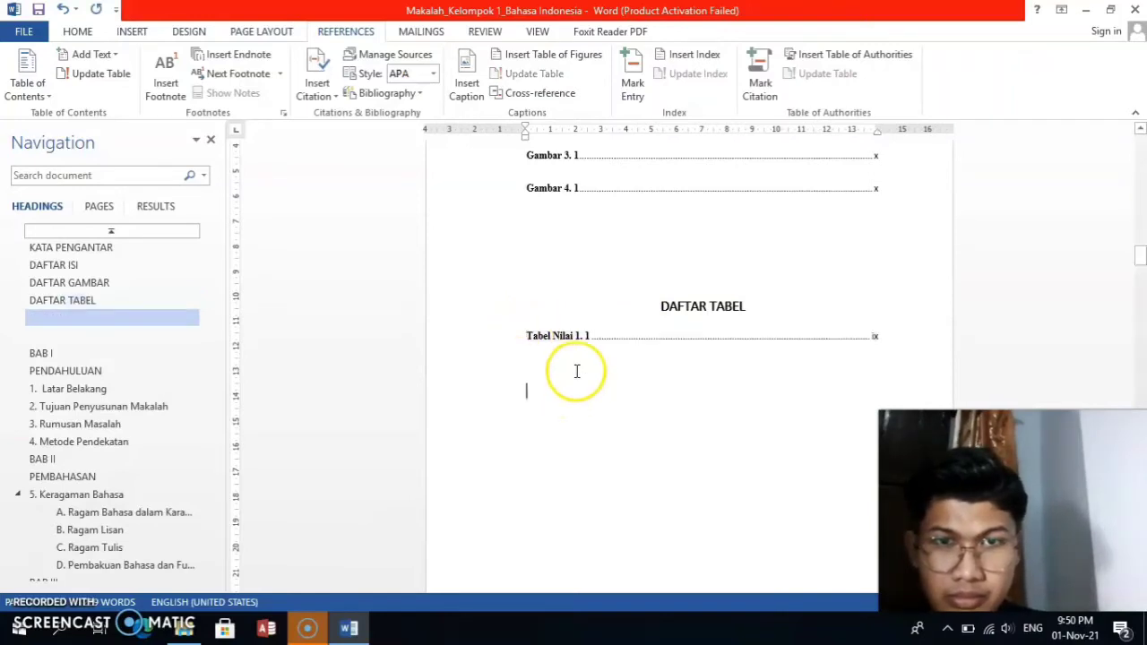
pyautogui.scroll(1, 565, 332)
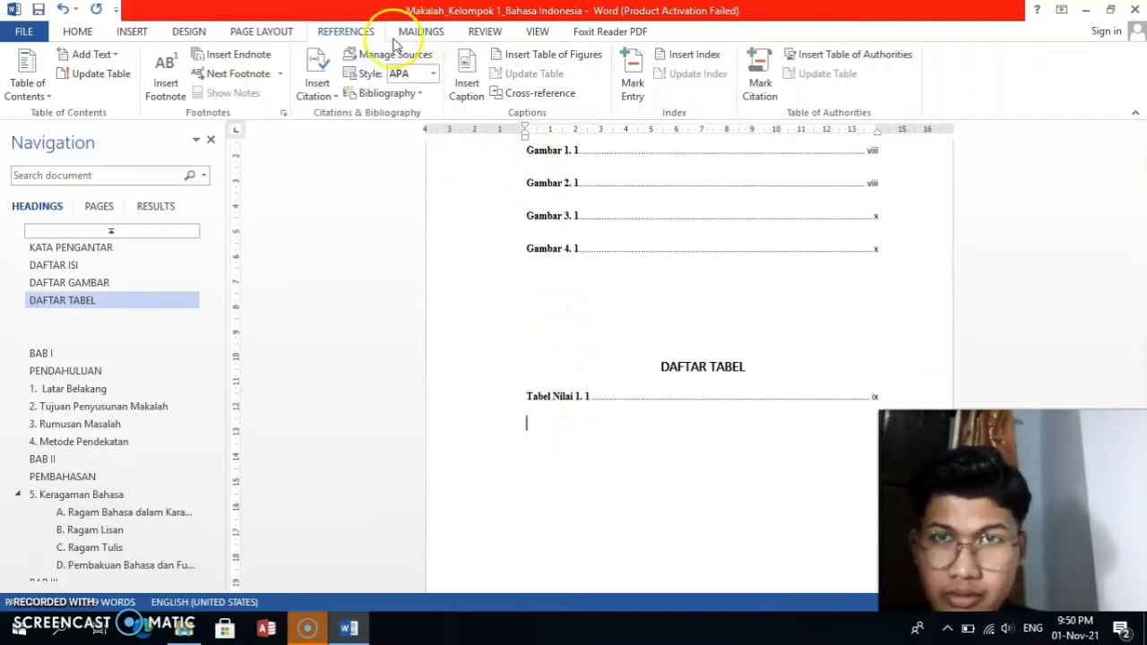
pyautogui.click(520, 54)
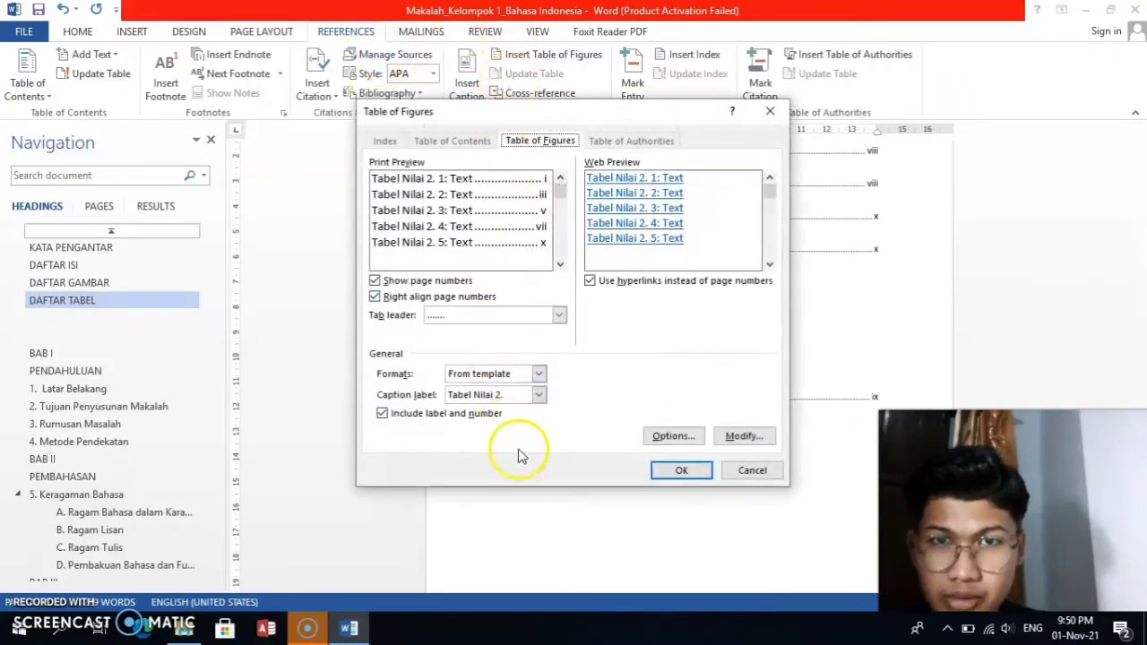
pyautogui.click(538, 395)
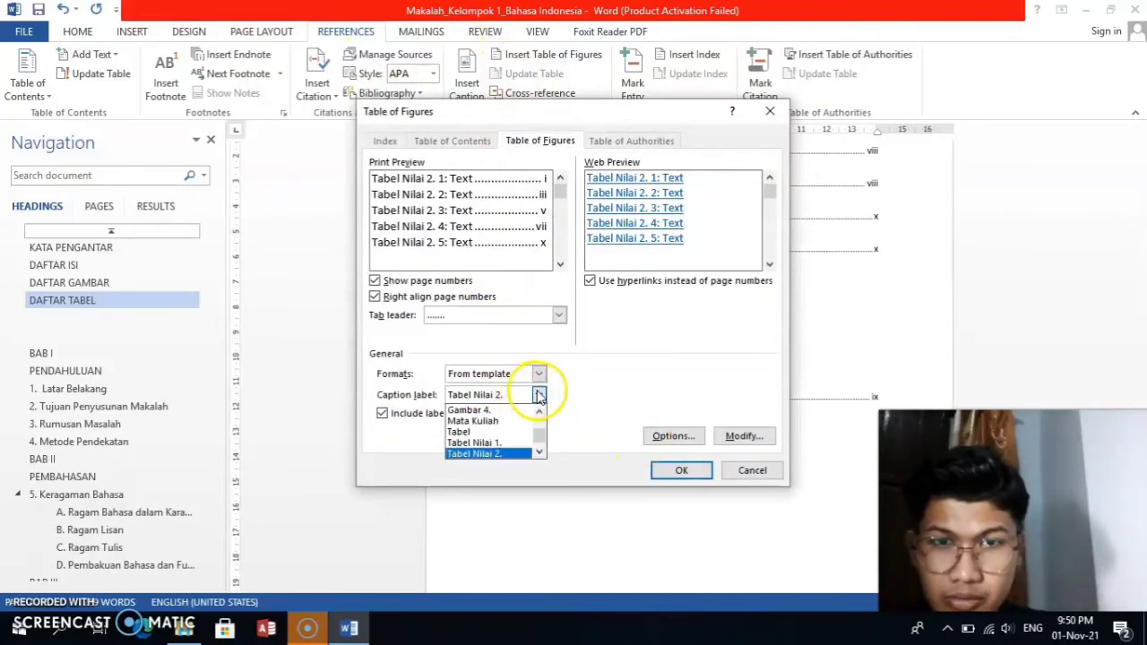
pyautogui.click(522, 454)
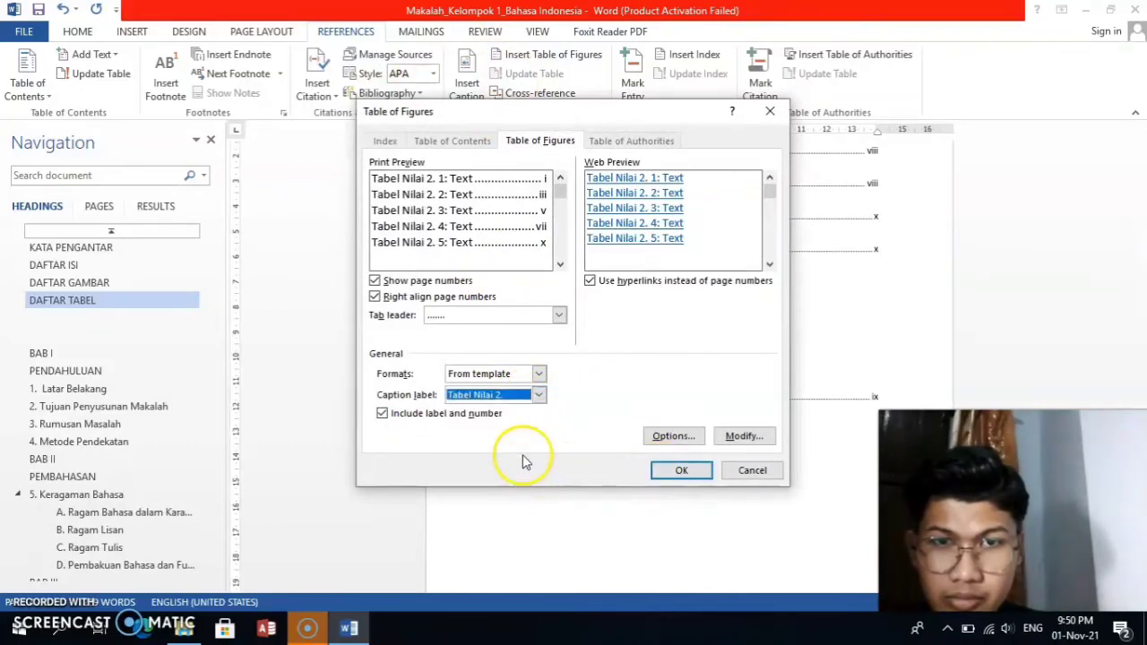
pyautogui.click(681, 470)
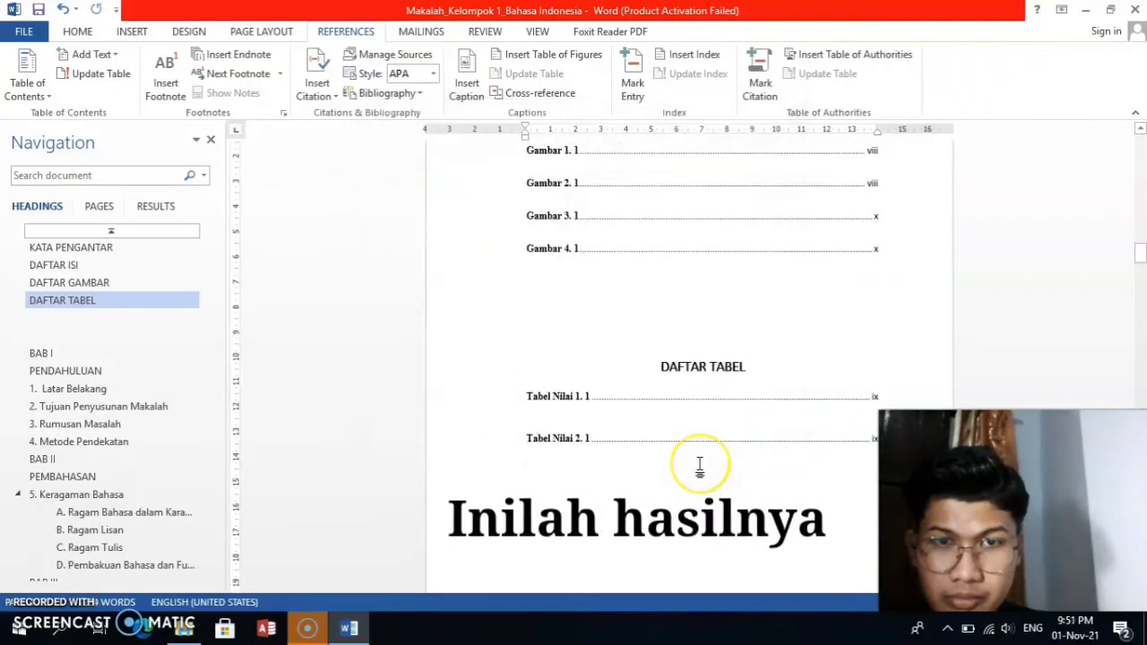
pyautogui.click(699, 466)
pyautogui.scroll(1, 698, 466)
pyautogui.scroll(-3, 702, 462)
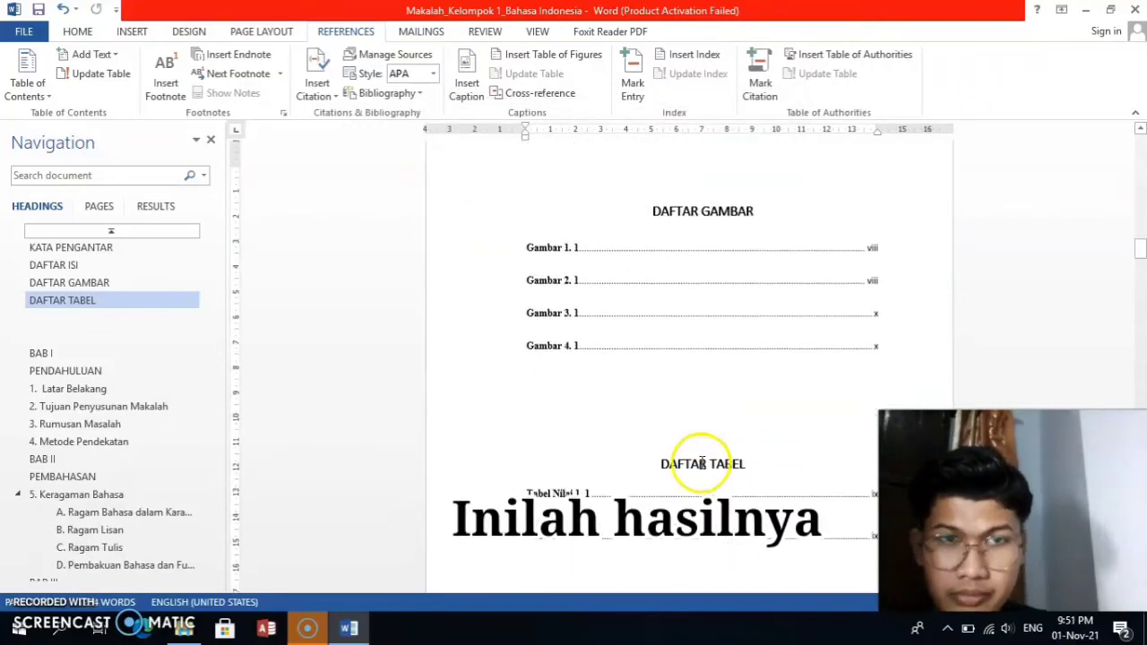
pyautogui.scroll(-1, 702, 462)
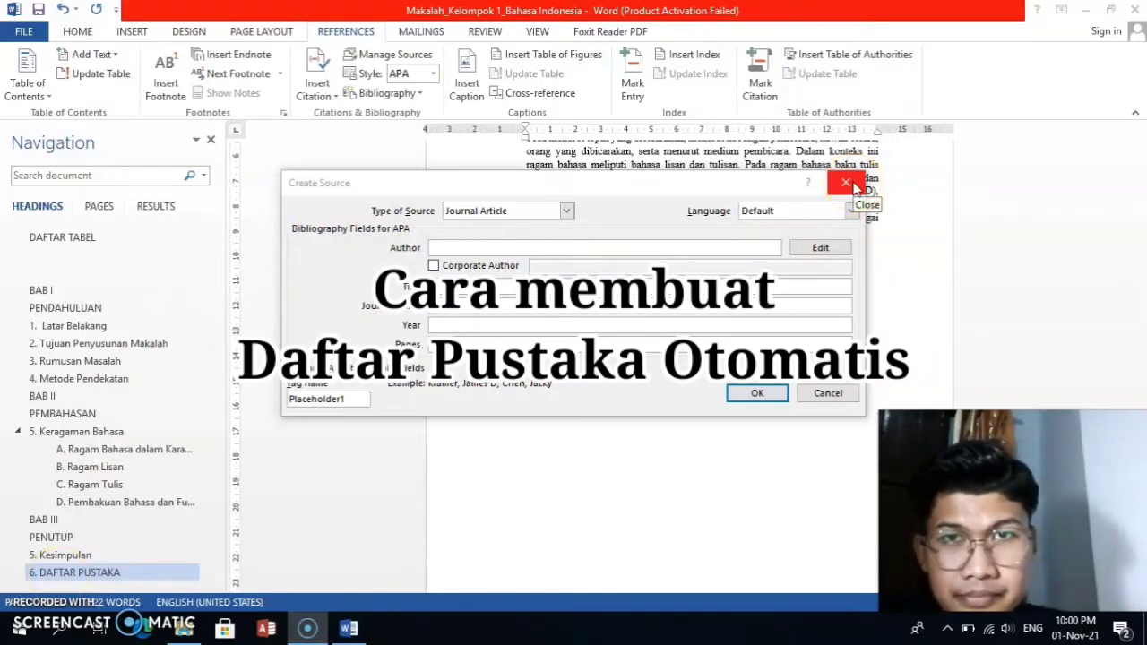
# Start a new citation source of type Journal Article on the empty line below the DAFTAR PUSTAKA heading.
pyautogui.click(845, 184)
pyautogui.click(578, 319)
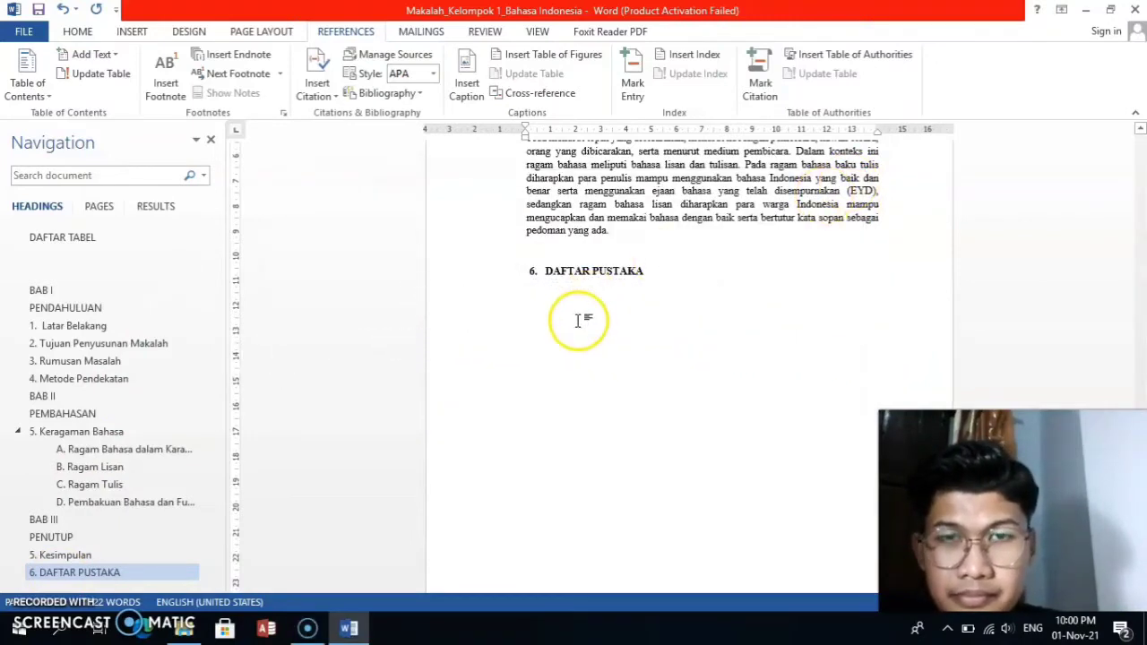
pyautogui.click(320, 89)
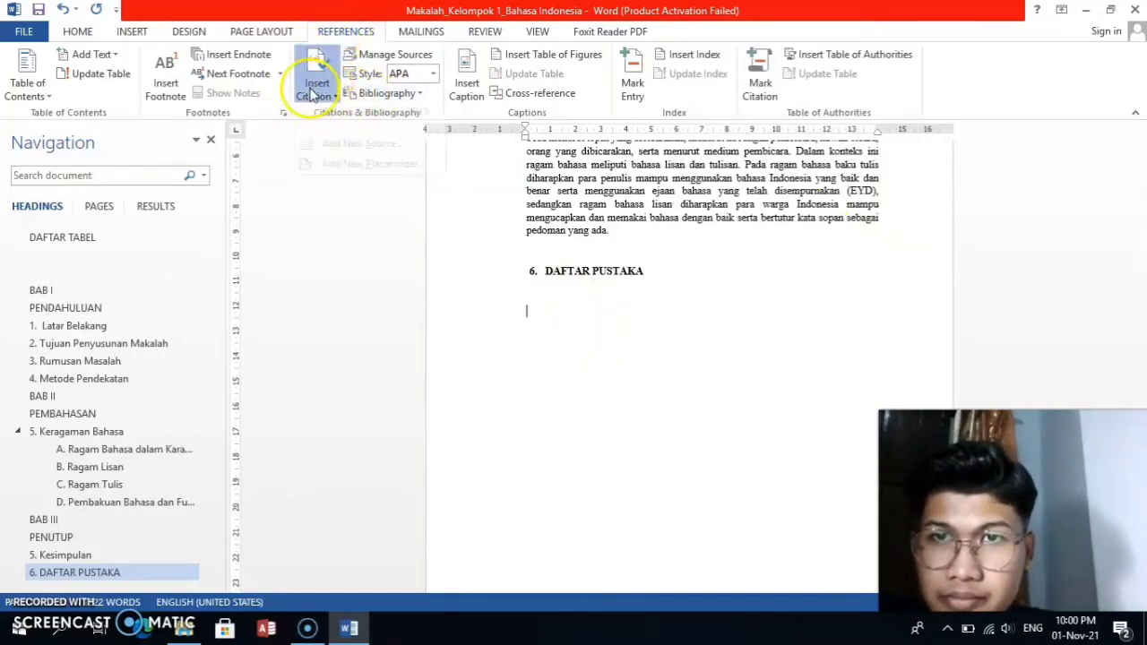
pyautogui.click(362, 161)
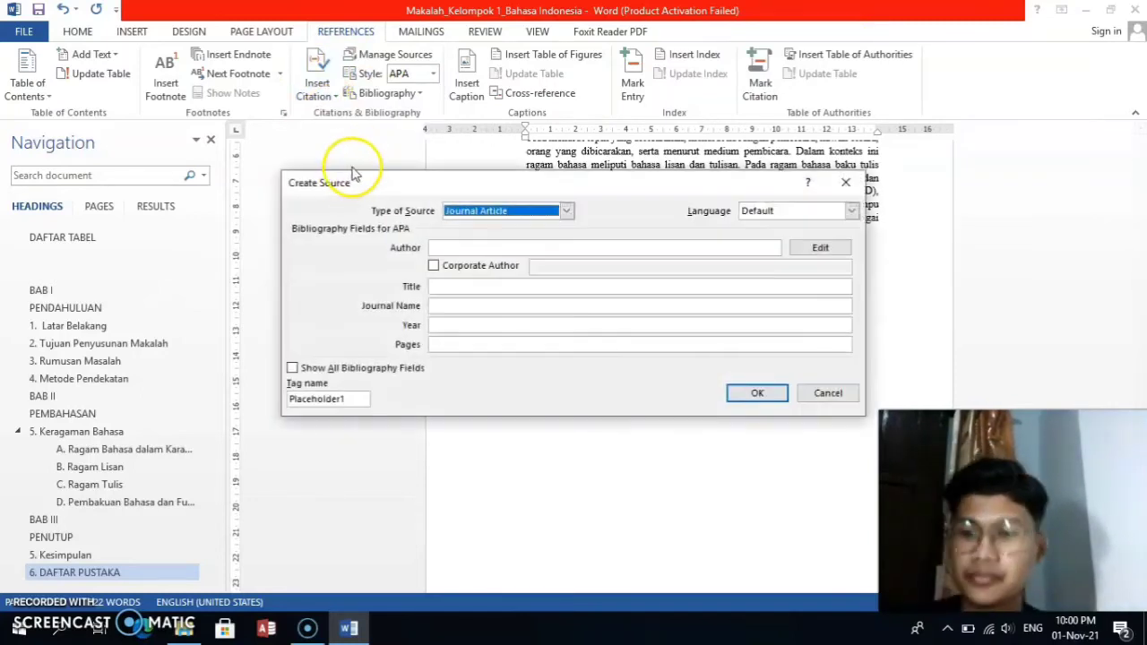
pyautogui.click(565, 211)
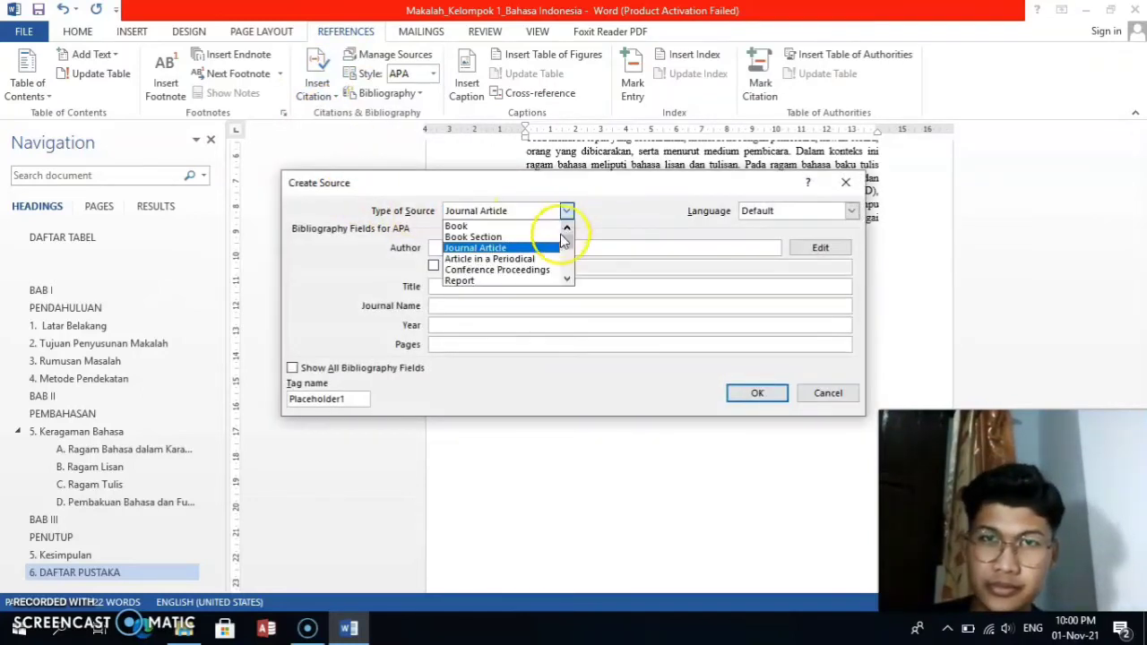
pyautogui.click(554, 248)
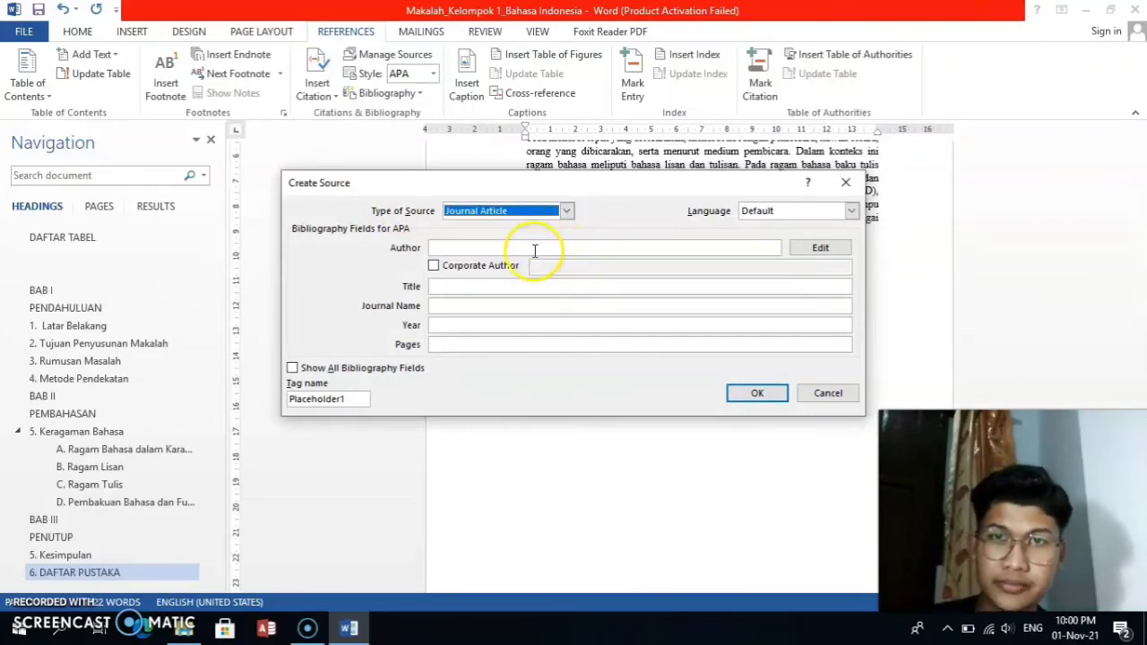
# Fill in the source's author with the author's name and academic titles, followed by "pusat".
pyautogui.click(529, 247)
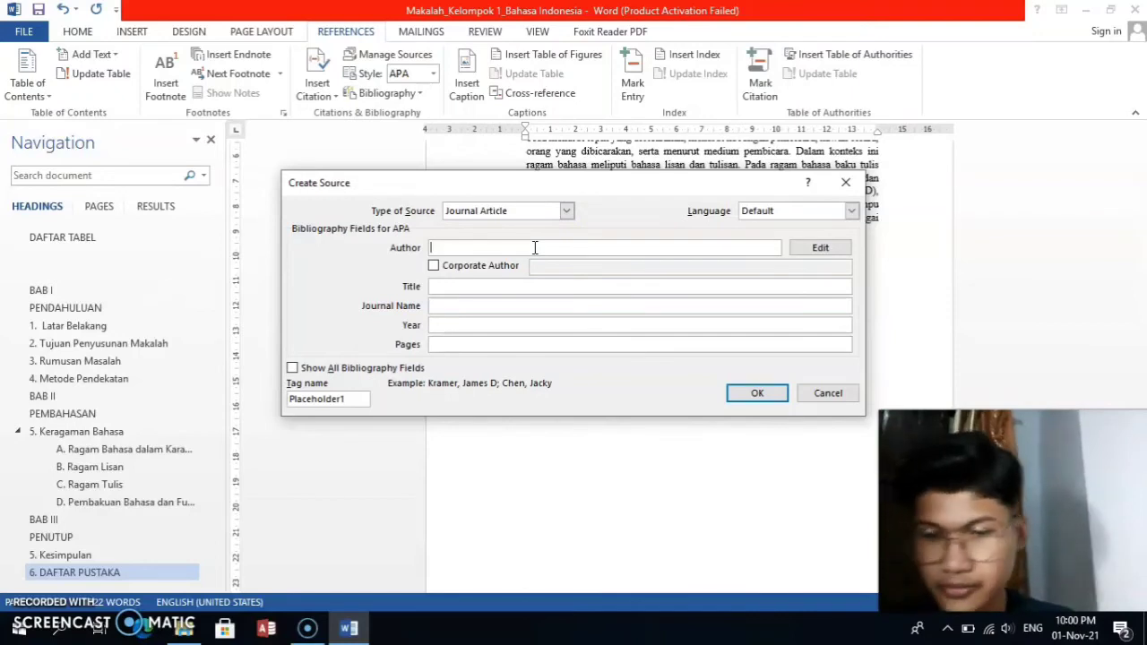
pyautogui.write('Dr')
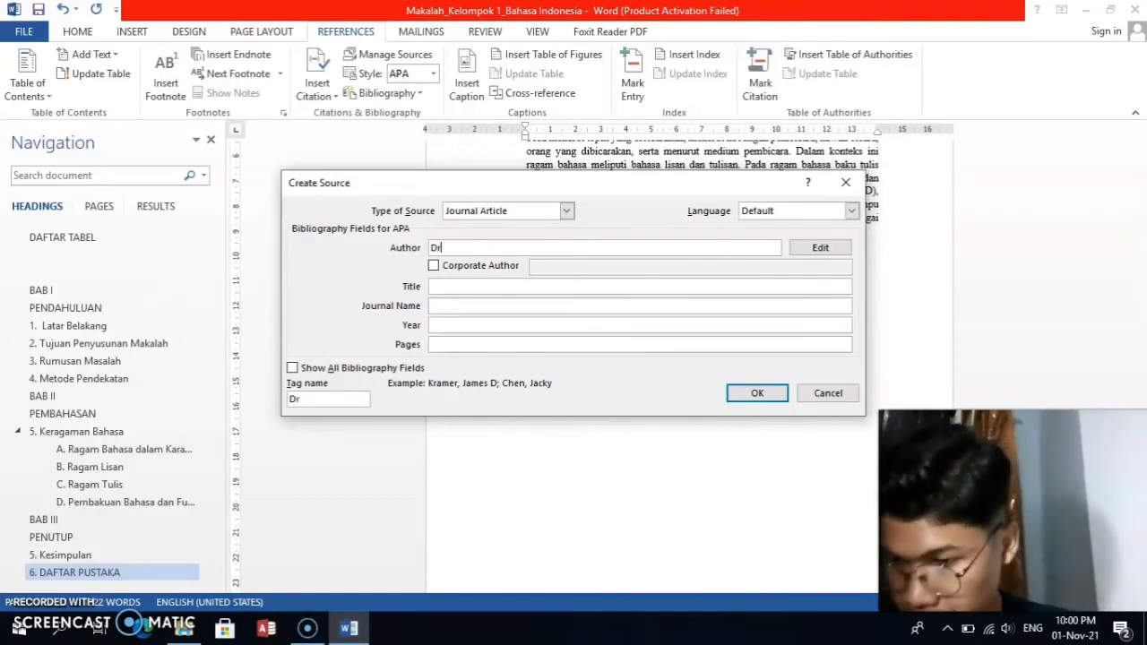
pyautogui.write('.')
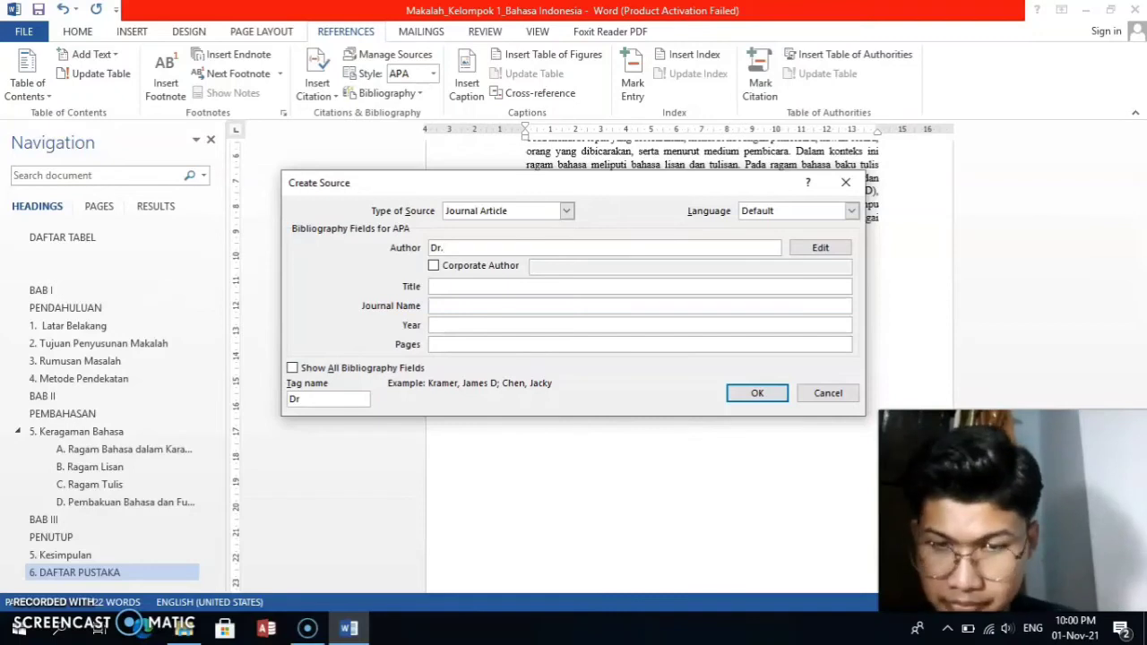
pyautogui.write('E')
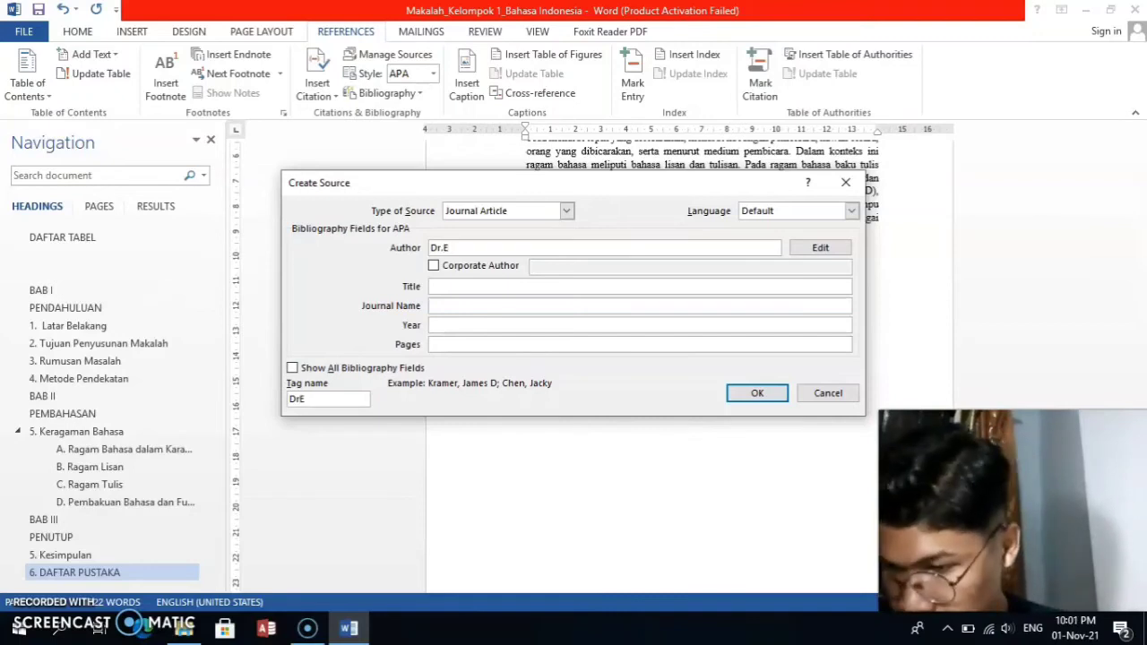
pyautogui.write('.Ko')
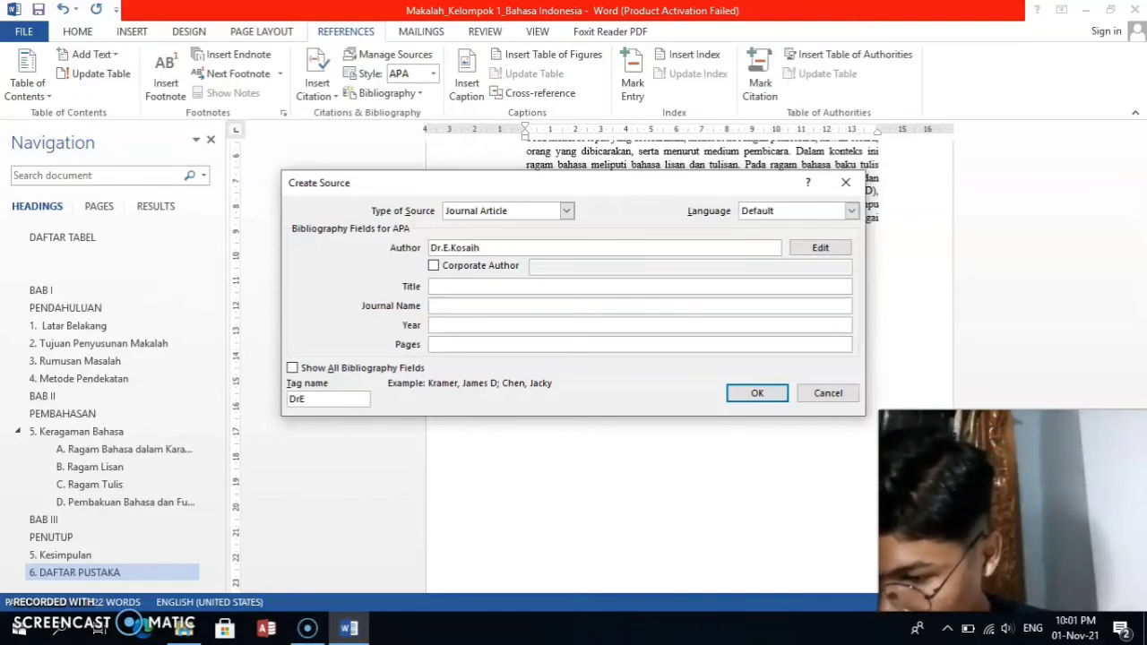
pyautogui.write('saih')
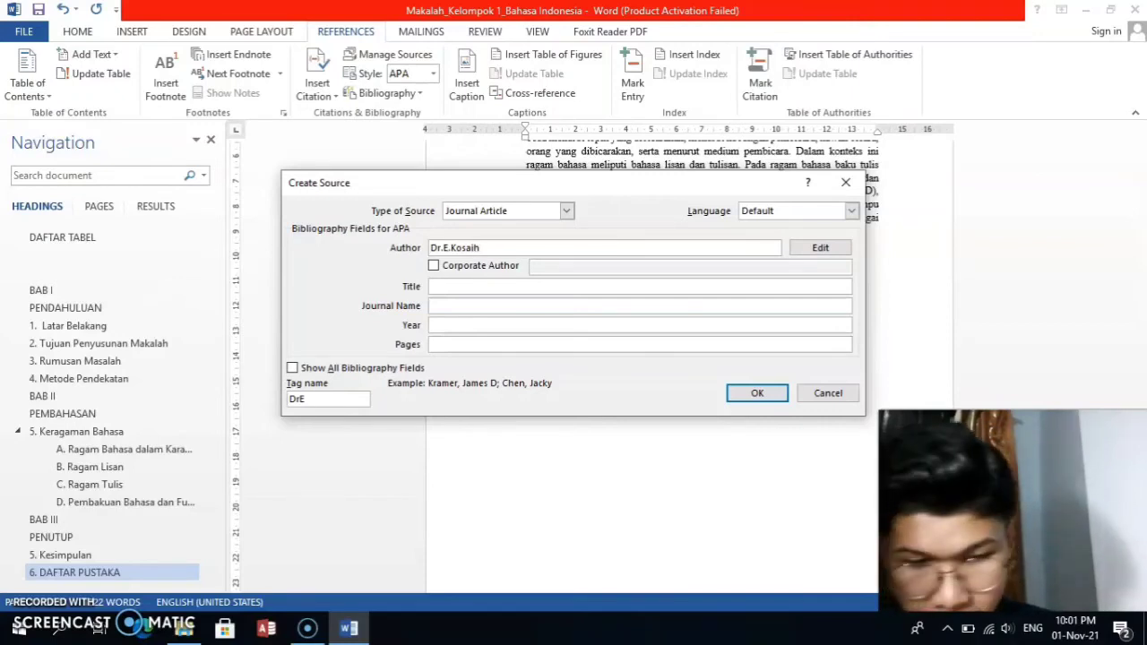
pyautogui.write(',Mpd')
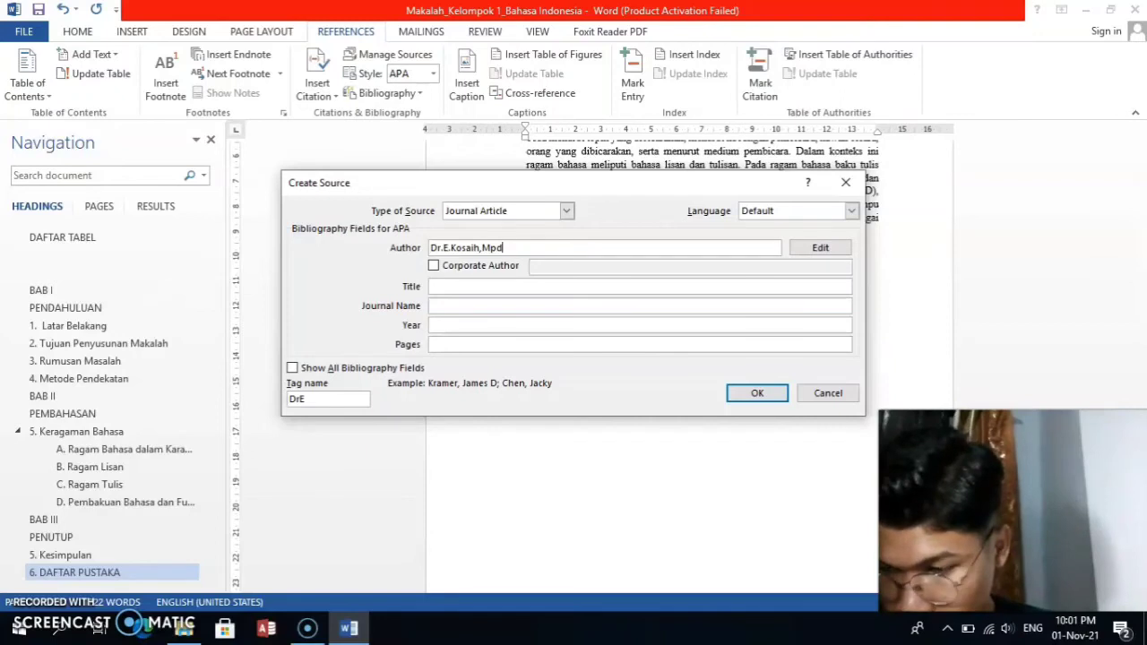
pyautogui.write(',pusat')
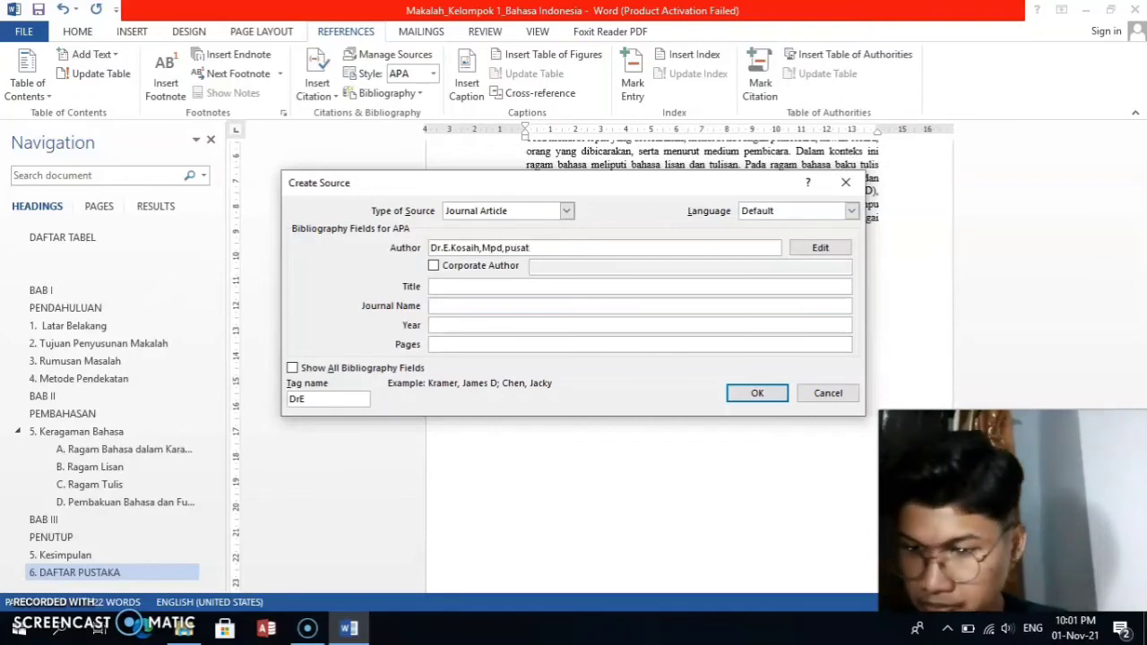
# Enter "Bahasa Indonesia" as the source's title and "Kurikulum Jakarta 2016, Kepulauan Riau" as its journal name.
pyautogui.click(528, 285)
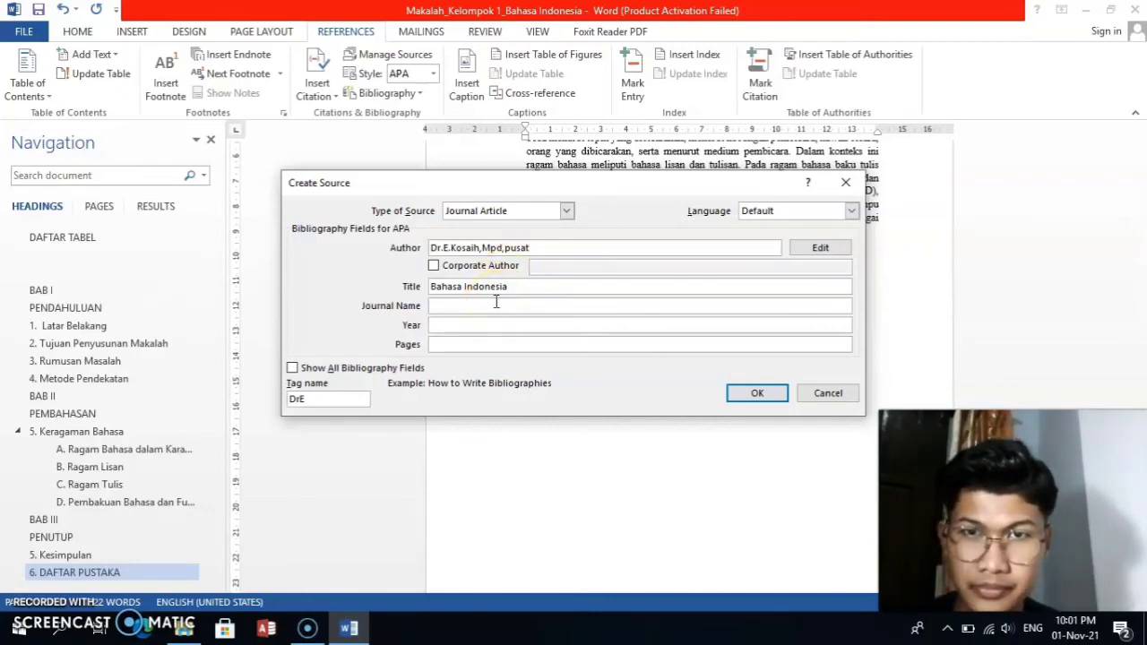
pyautogui.click(495, 306)
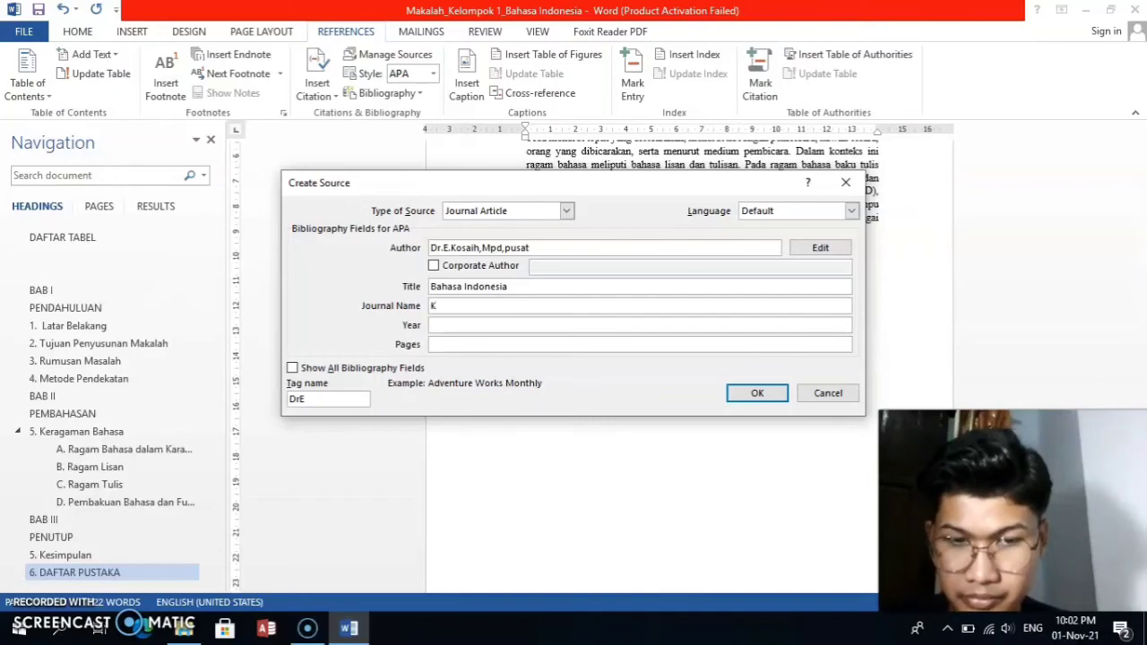
pyautogui.write('rikulum')
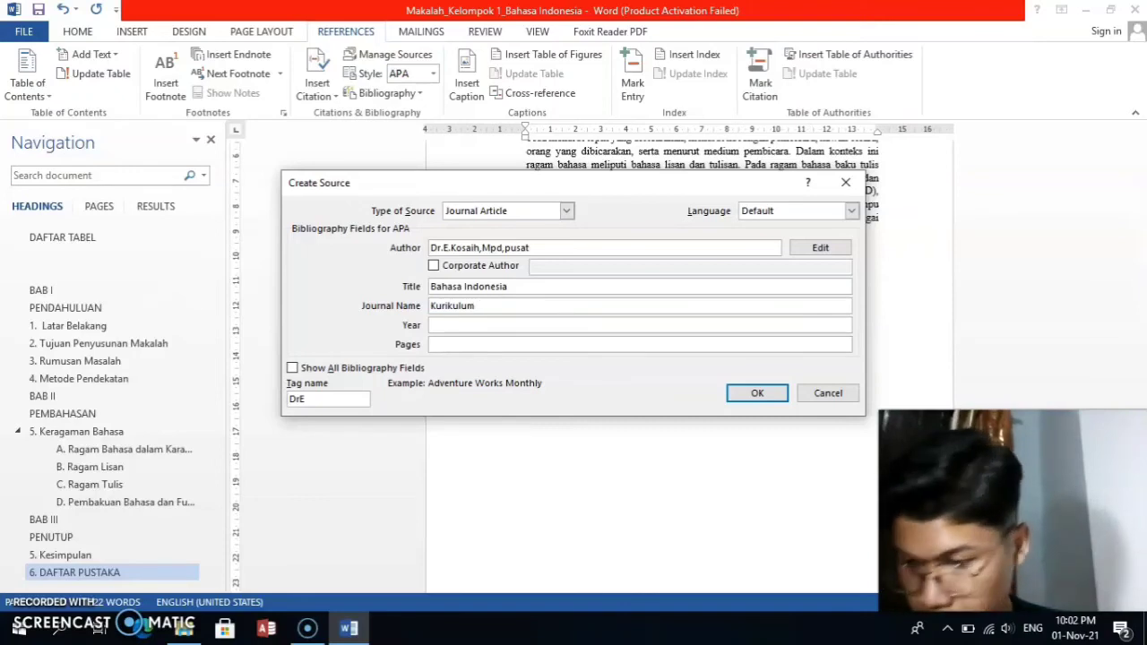
pyautogui.write('Ja')
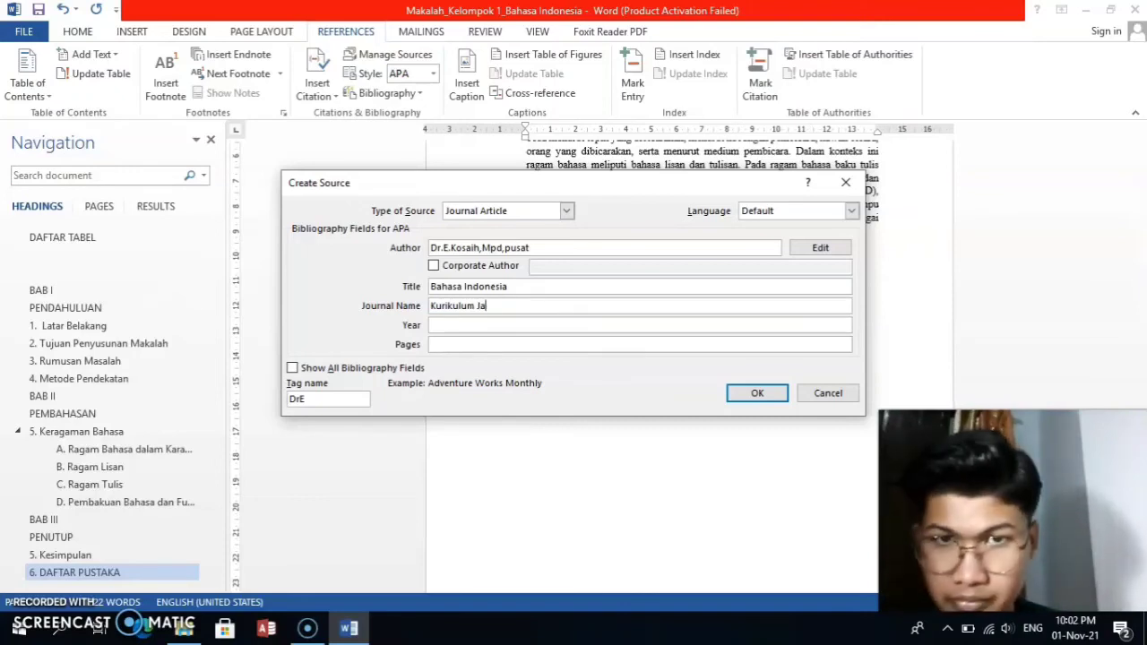
pyautogui.write('karta')
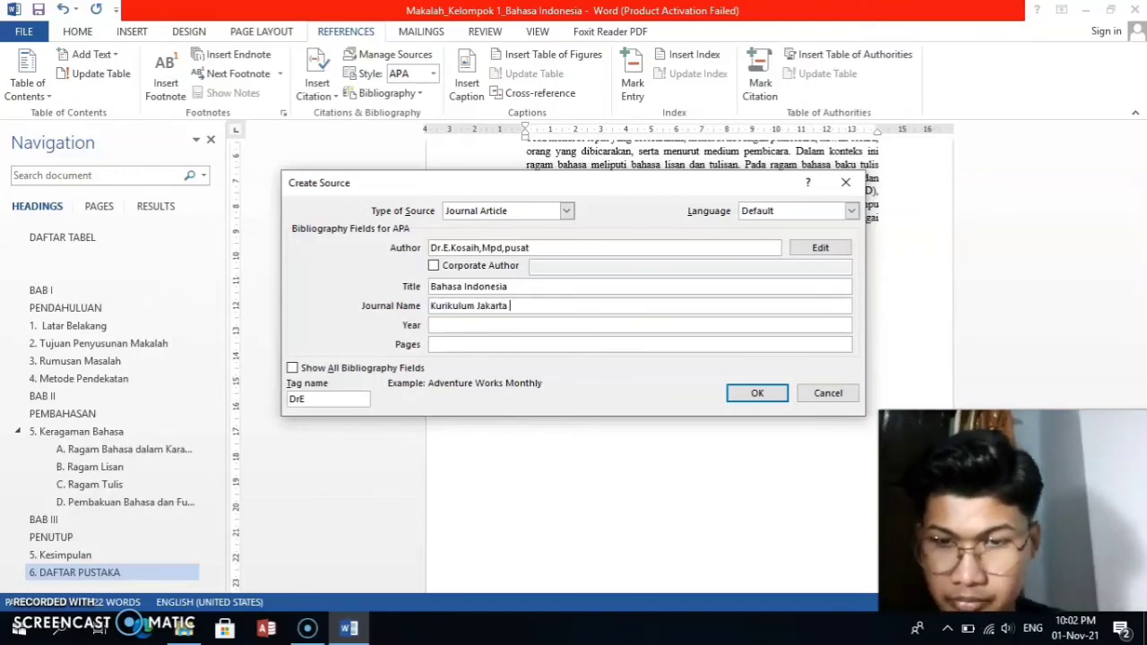
pyautogui.write(' 2016')
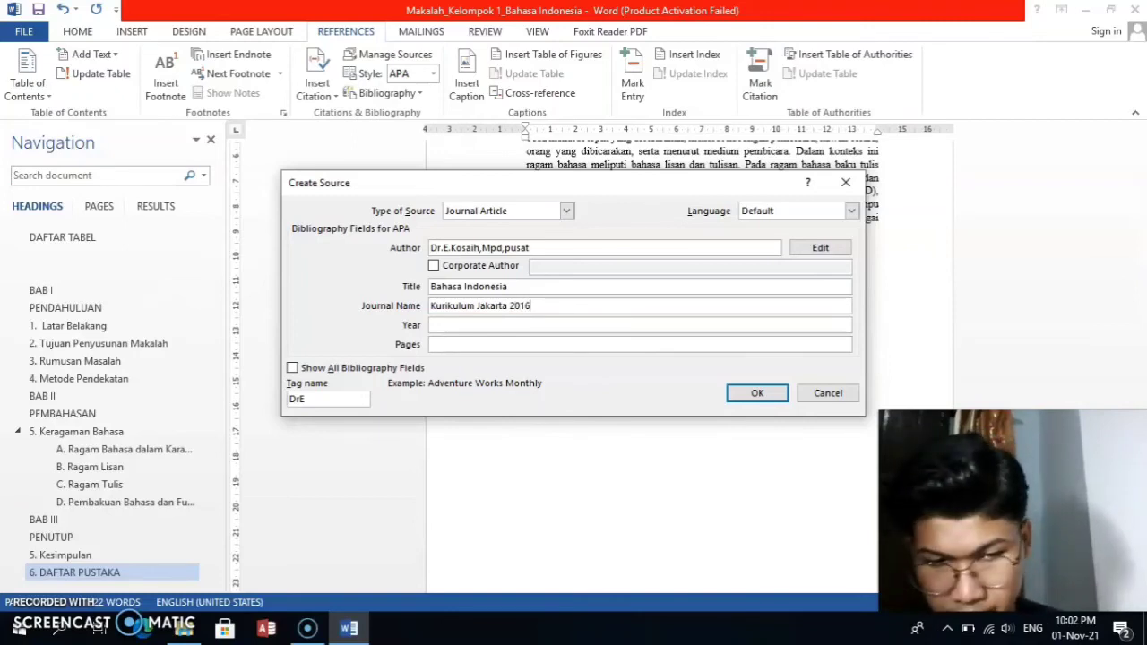
pyautogui.write(', Kepulaua')
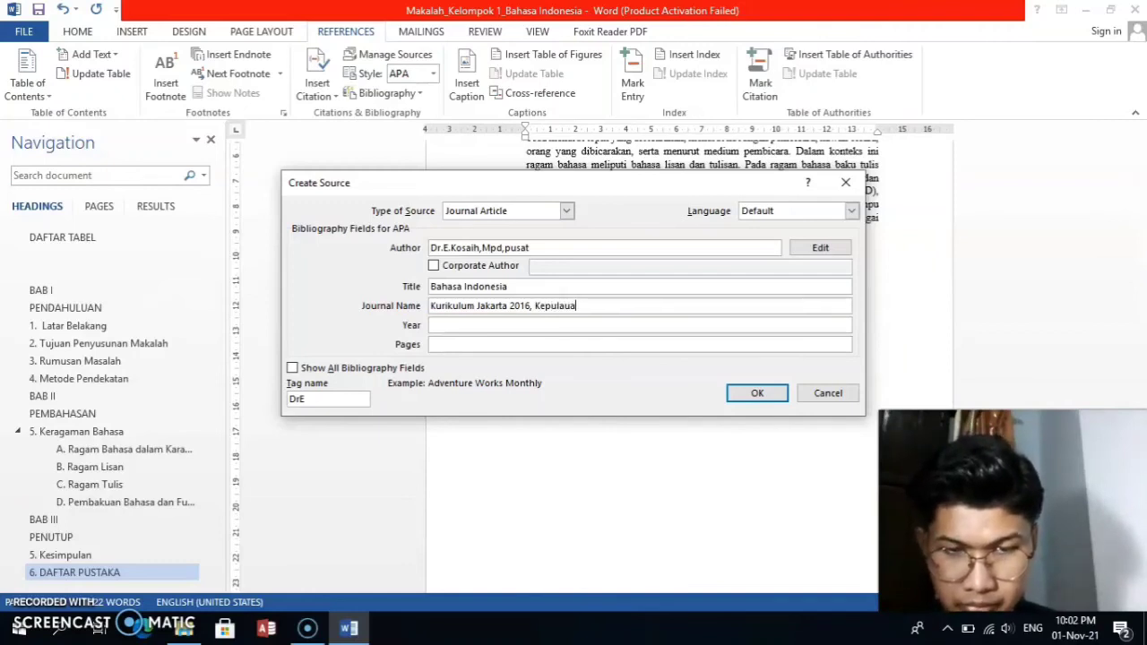
pyautogui.write('n R')
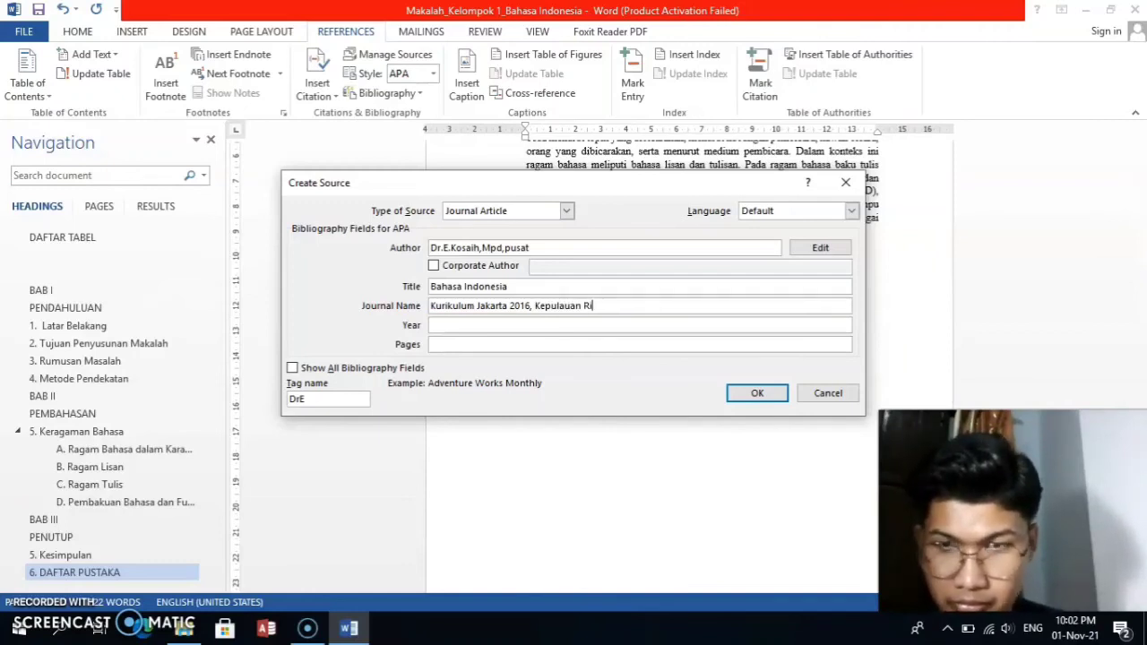
pyautogui.write('iau')
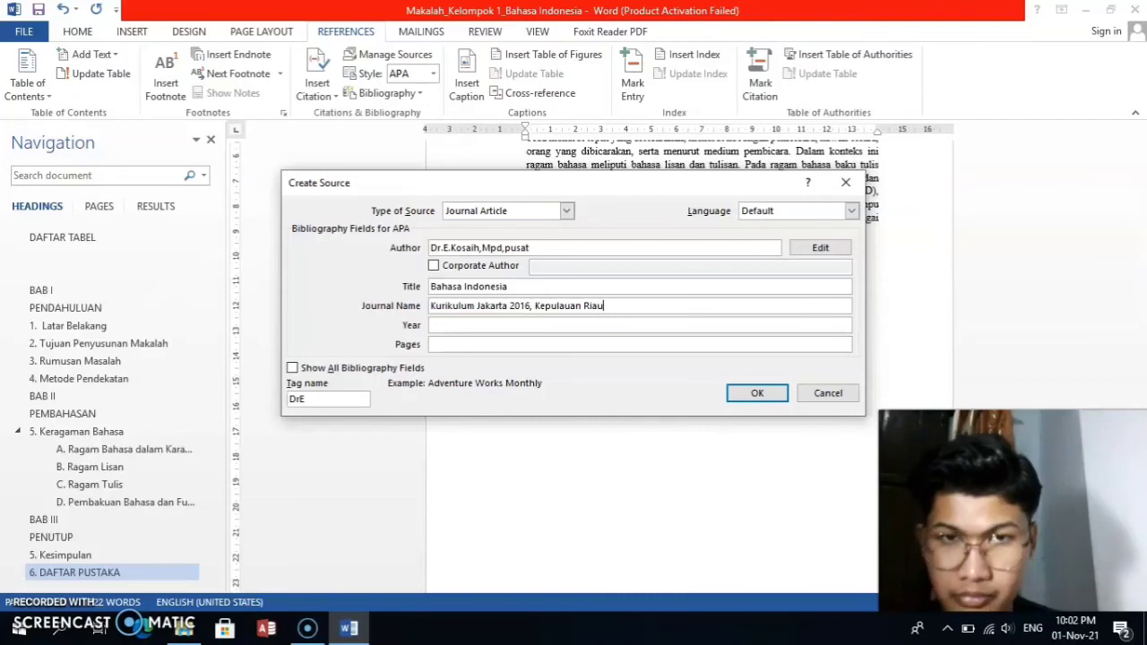
# Set the source's year to 2013 and its pages to 25, and save the new source.
pyautogui.click(613, 325)
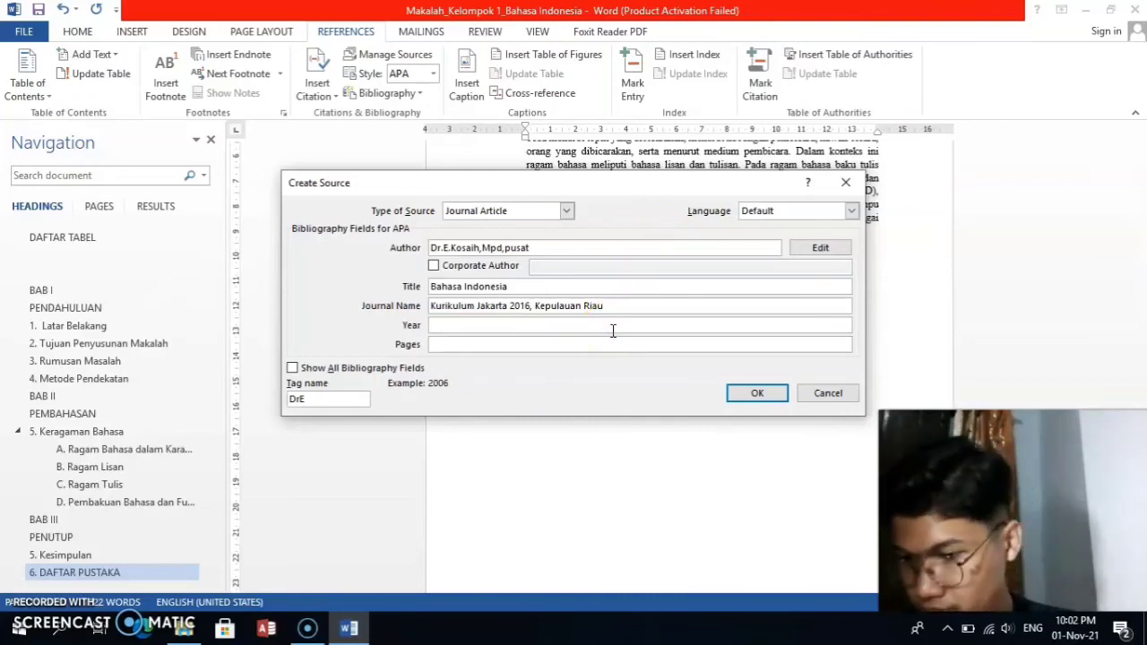
pyautogui.write('2013')
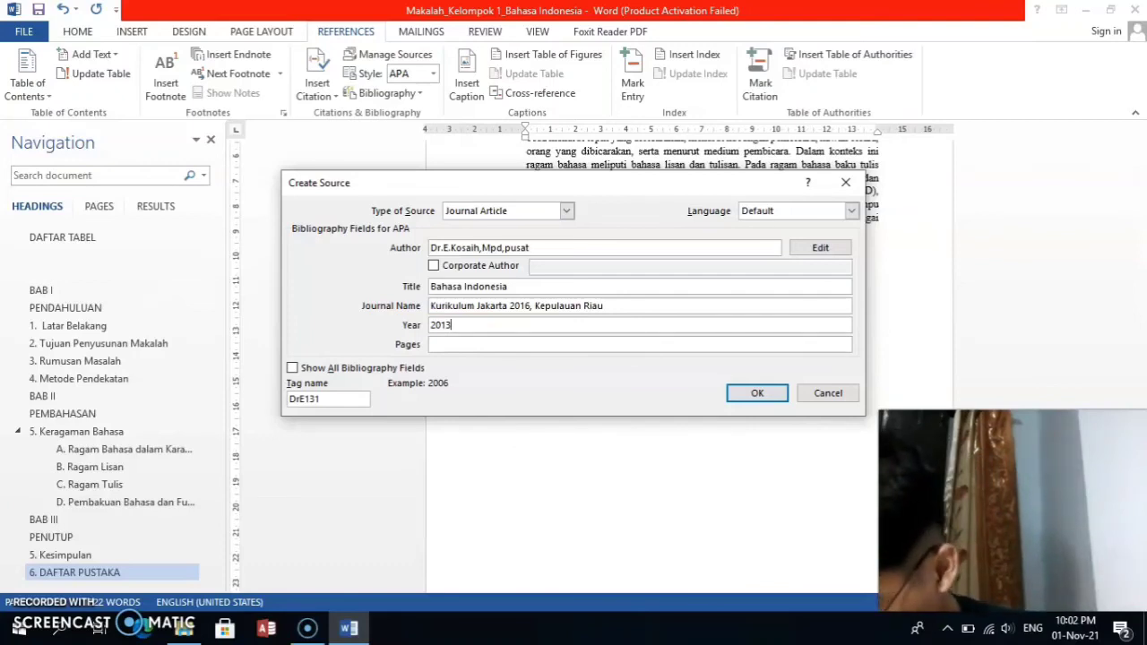
pyautogui.click(568, 344)
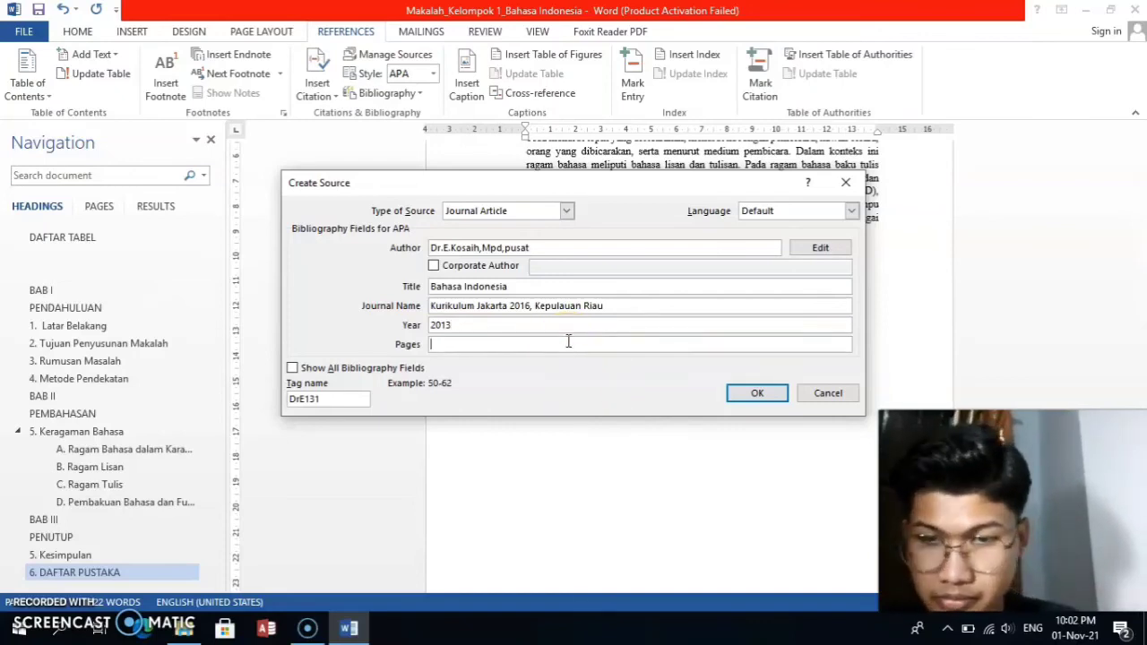
pyautogui.write('25')
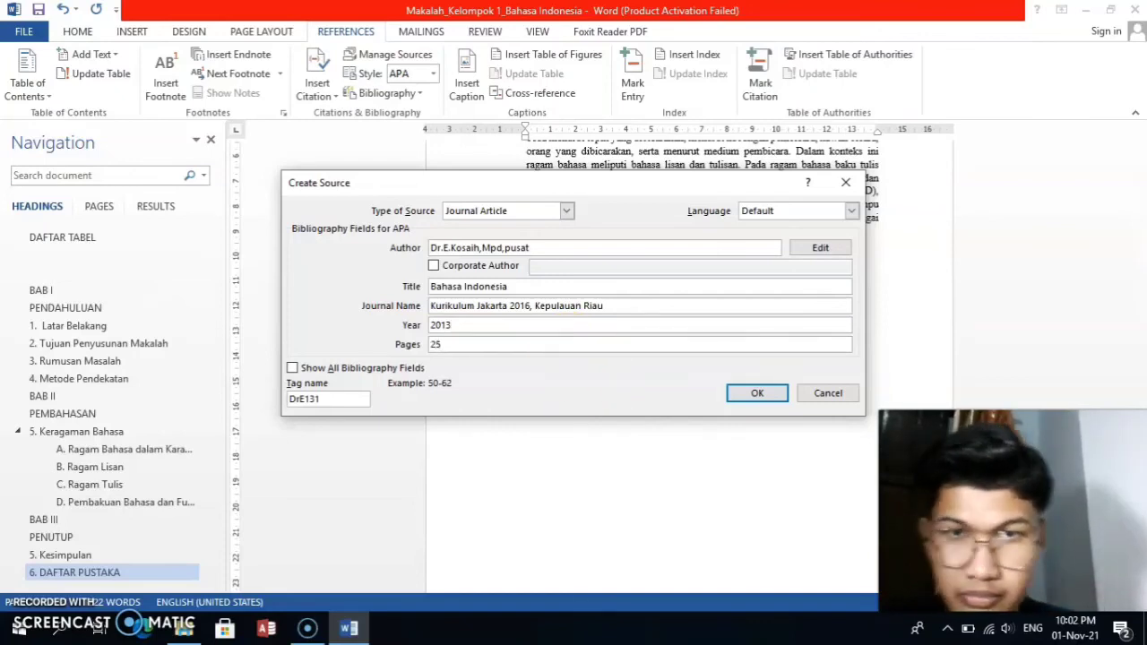
pyautogui.click(757, 391)
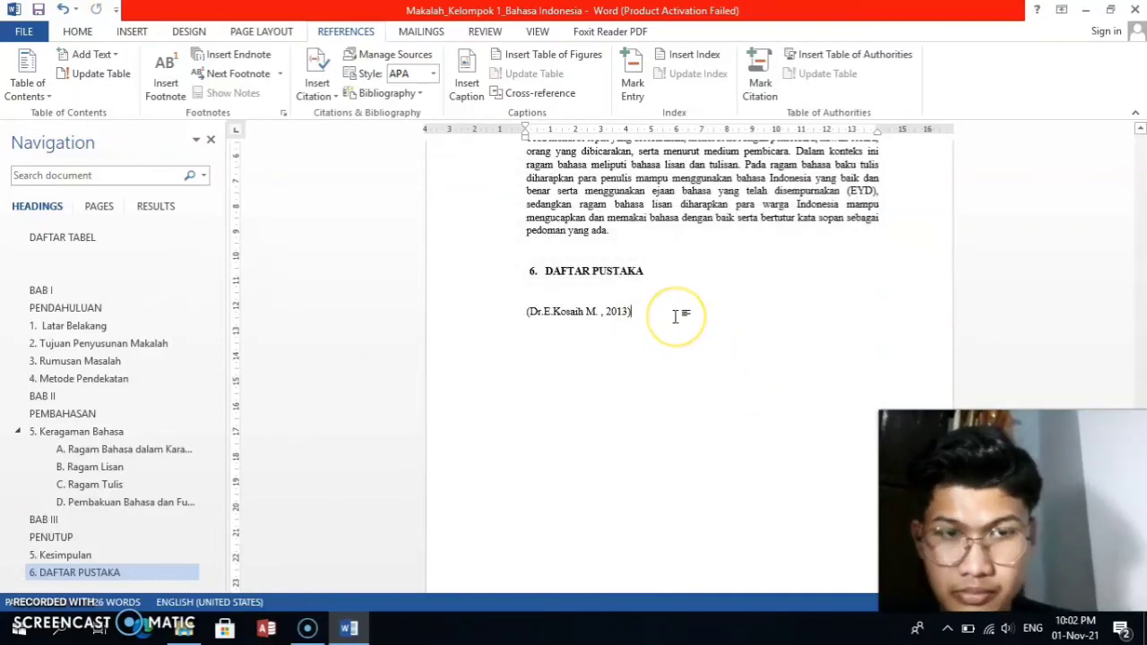
# Delete the in-text citation below the DAFTAR PUSTAKA heading and insert an automatic bibliography without a built-in title in its place.
pyautogui.press('BackSpace')
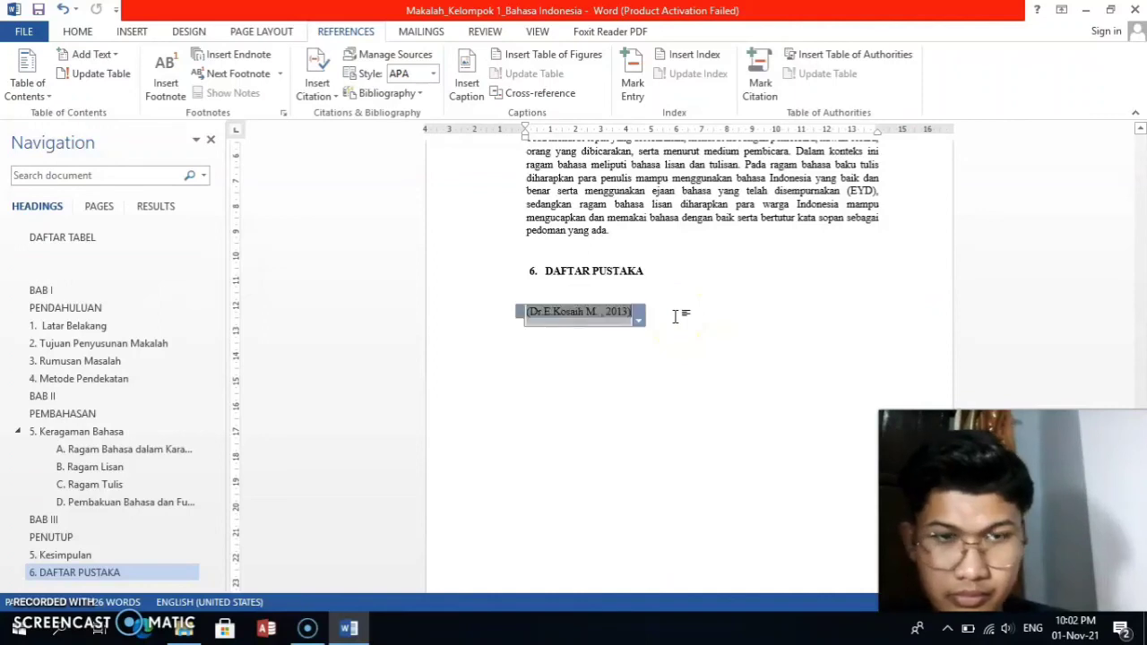
pyautogui.press('BackSpace')
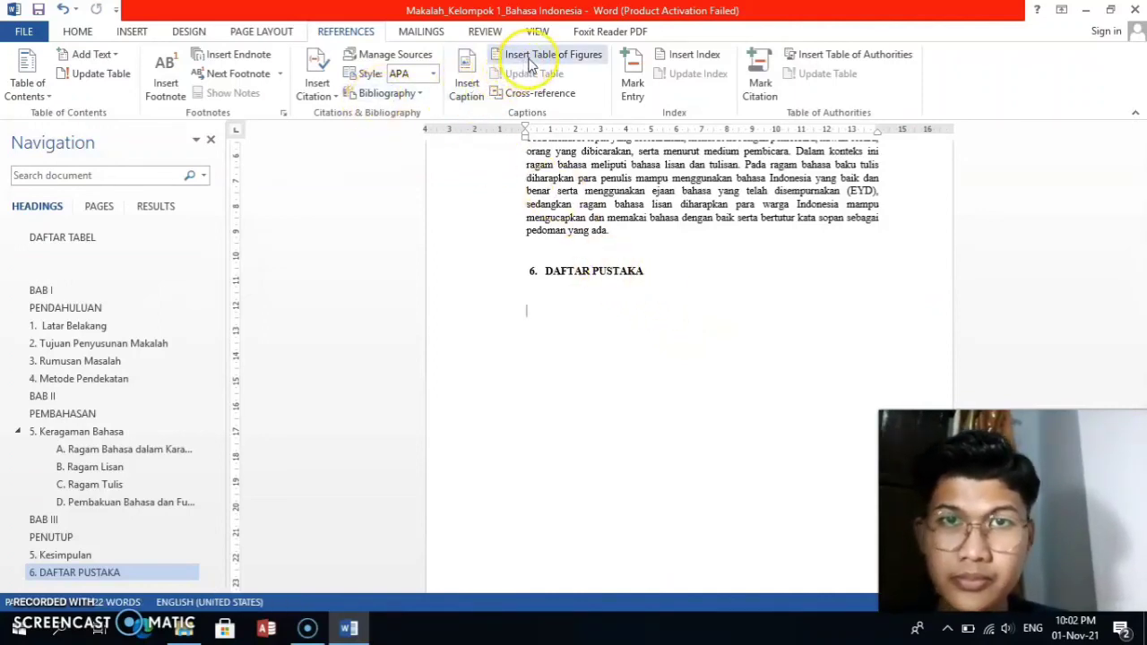
pyautogui.click(357, 95)
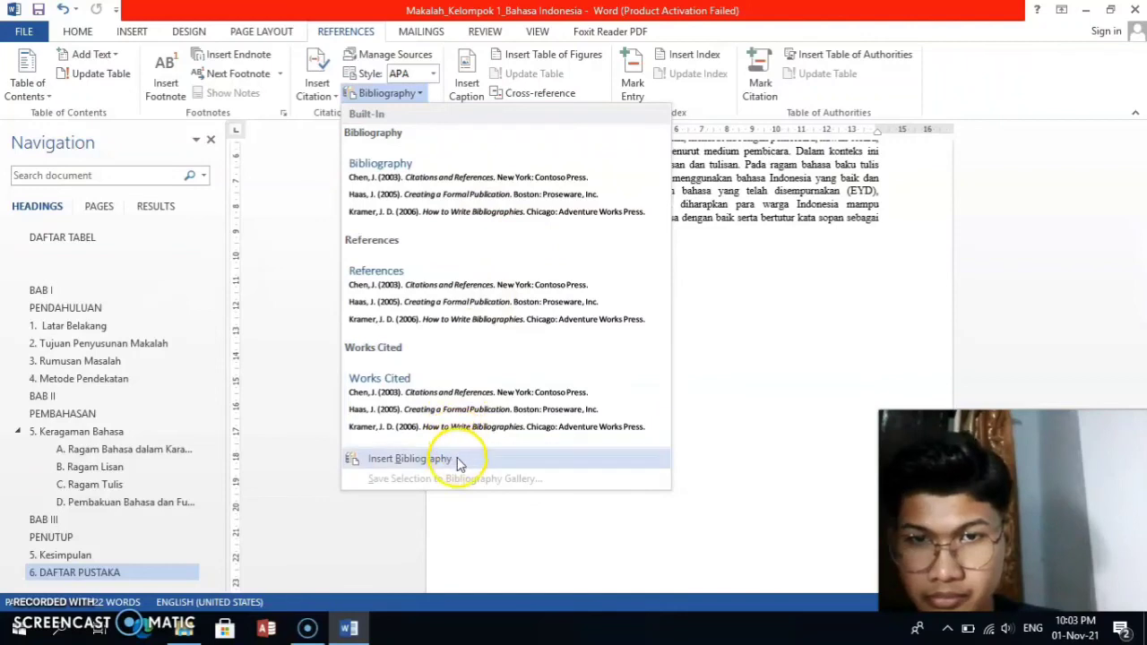
pyautogui.click(410, 459)
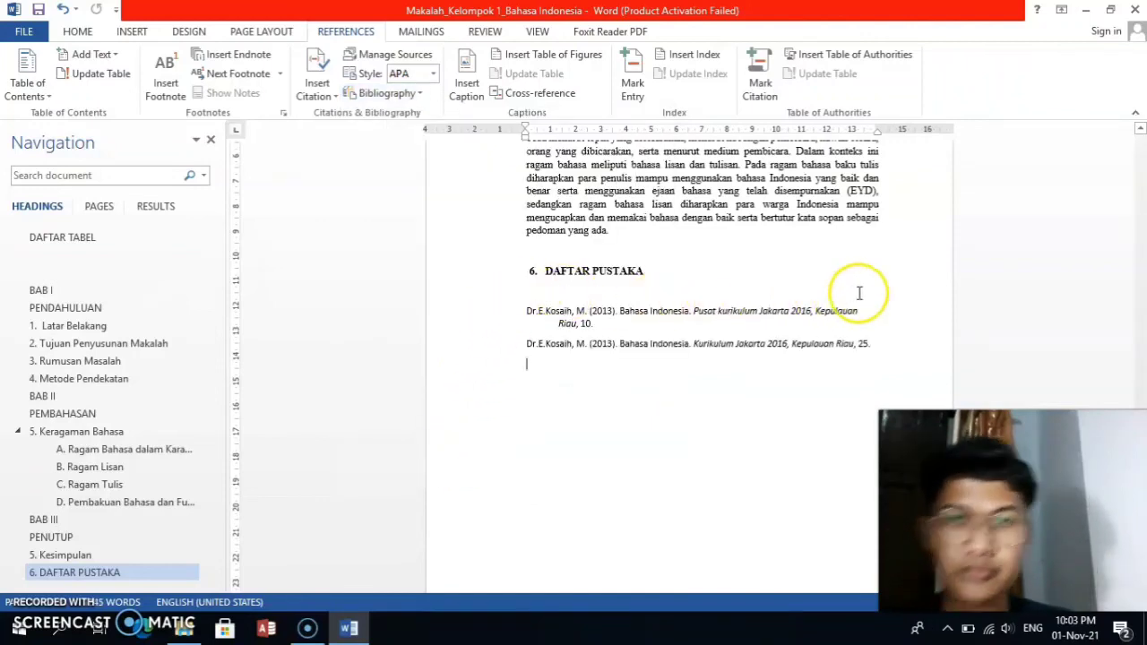